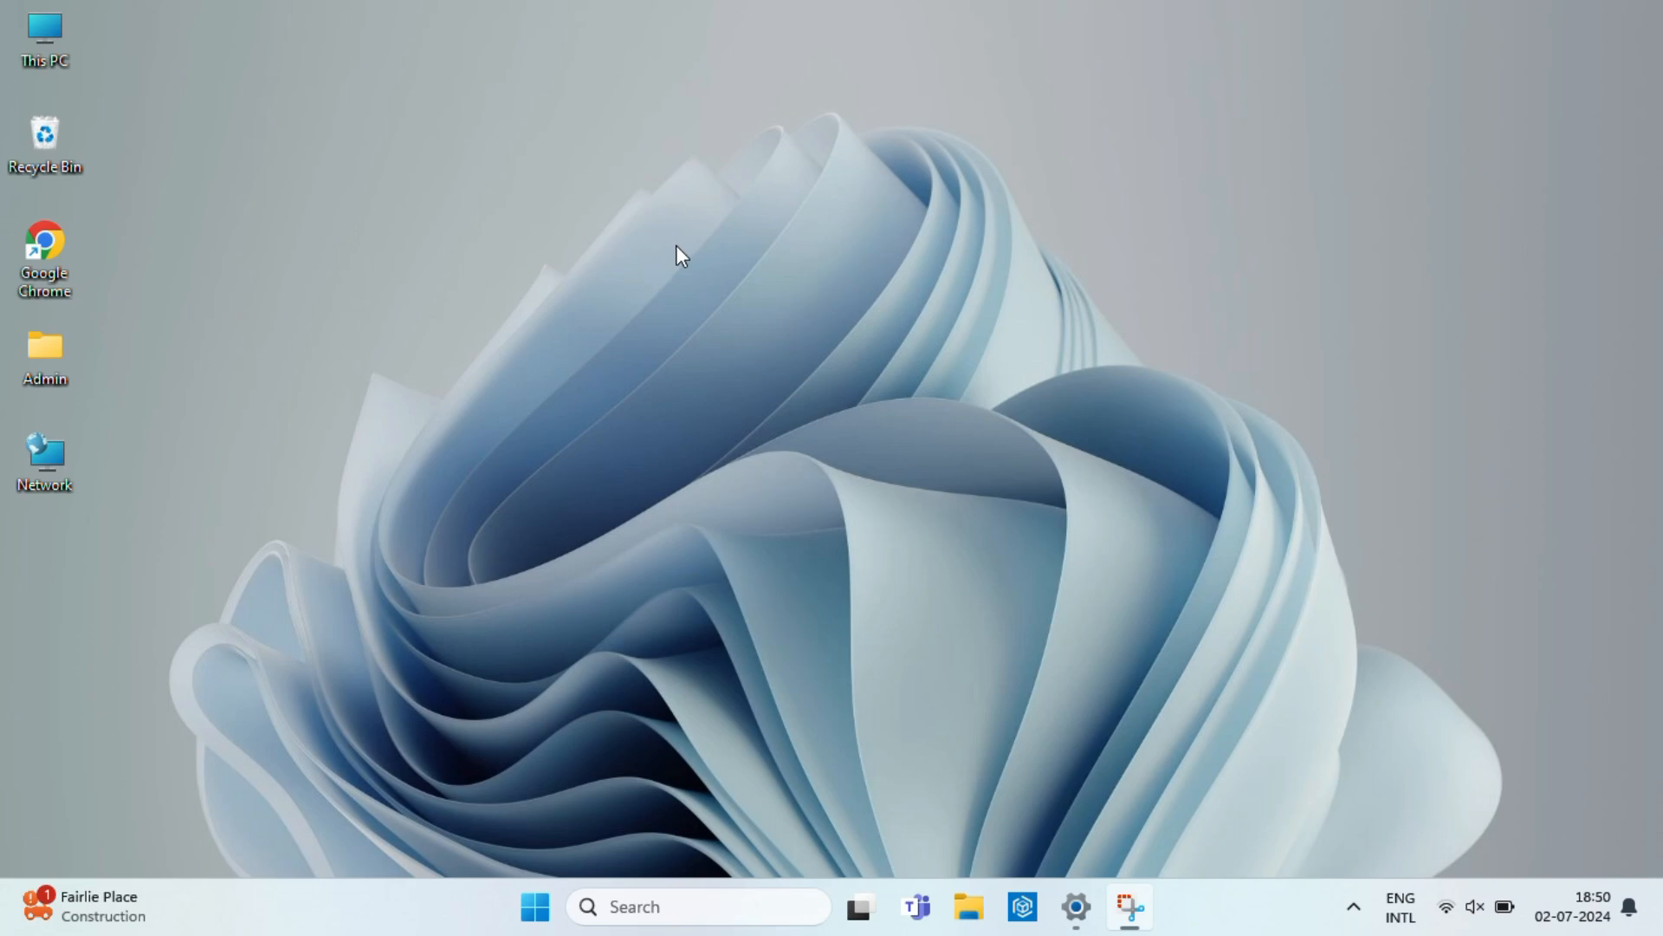
# Launch Google Chrome and search for 'vmware workstation'
pyautogui.doubleClick(50, 247)
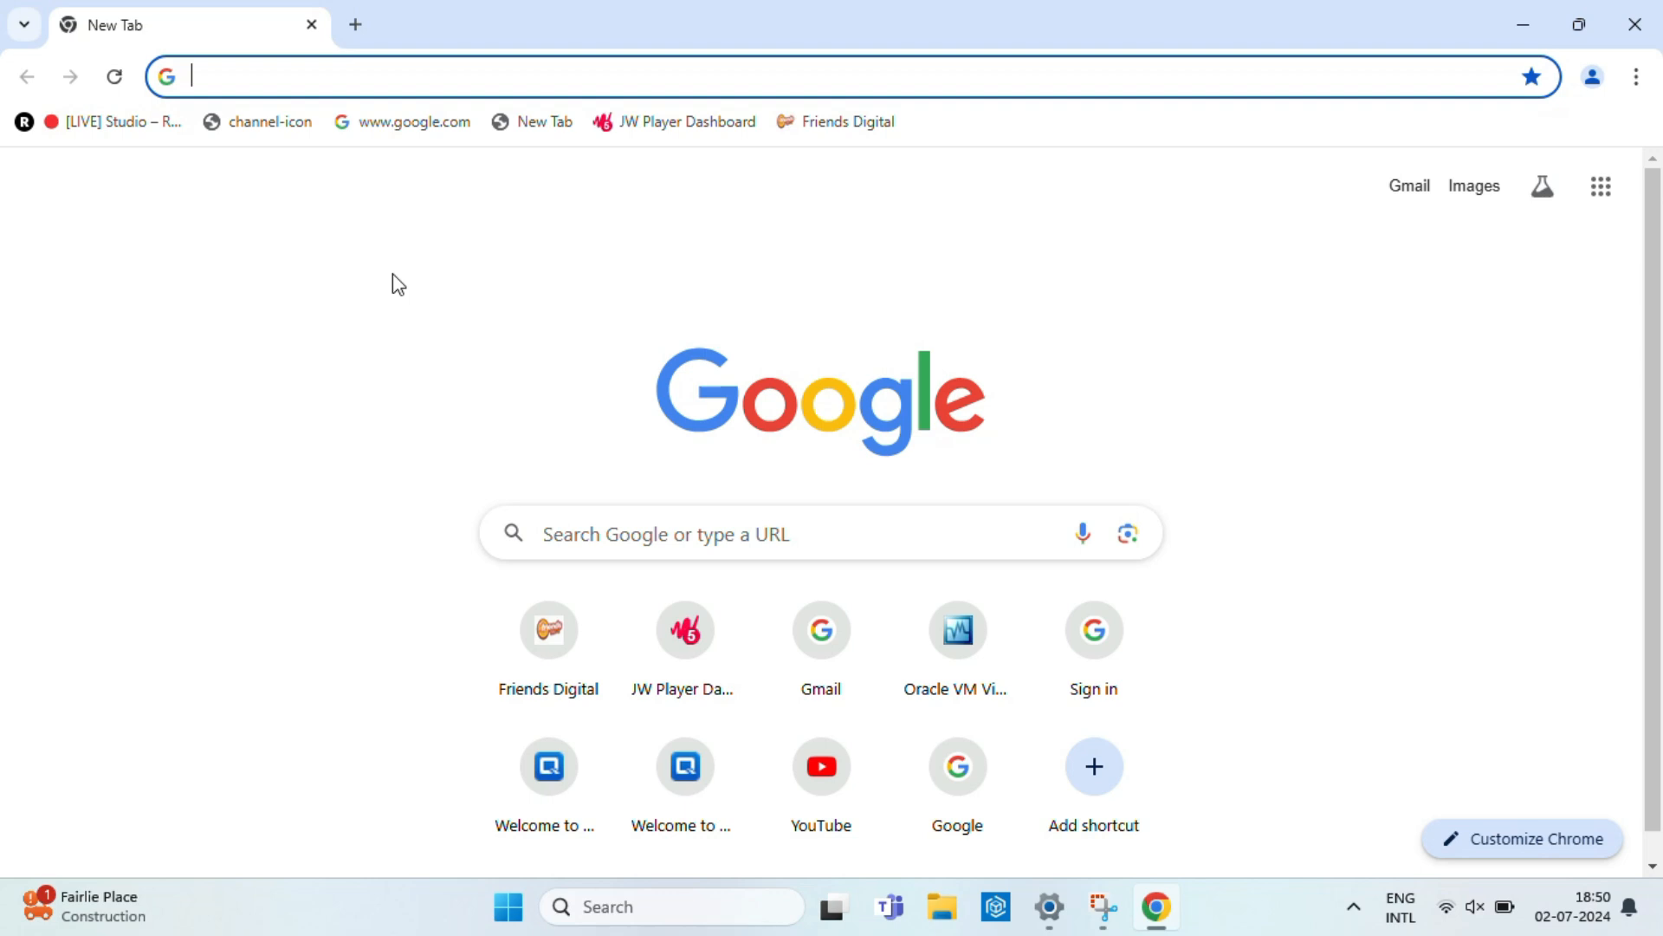
pyautogui.write('vmware w')
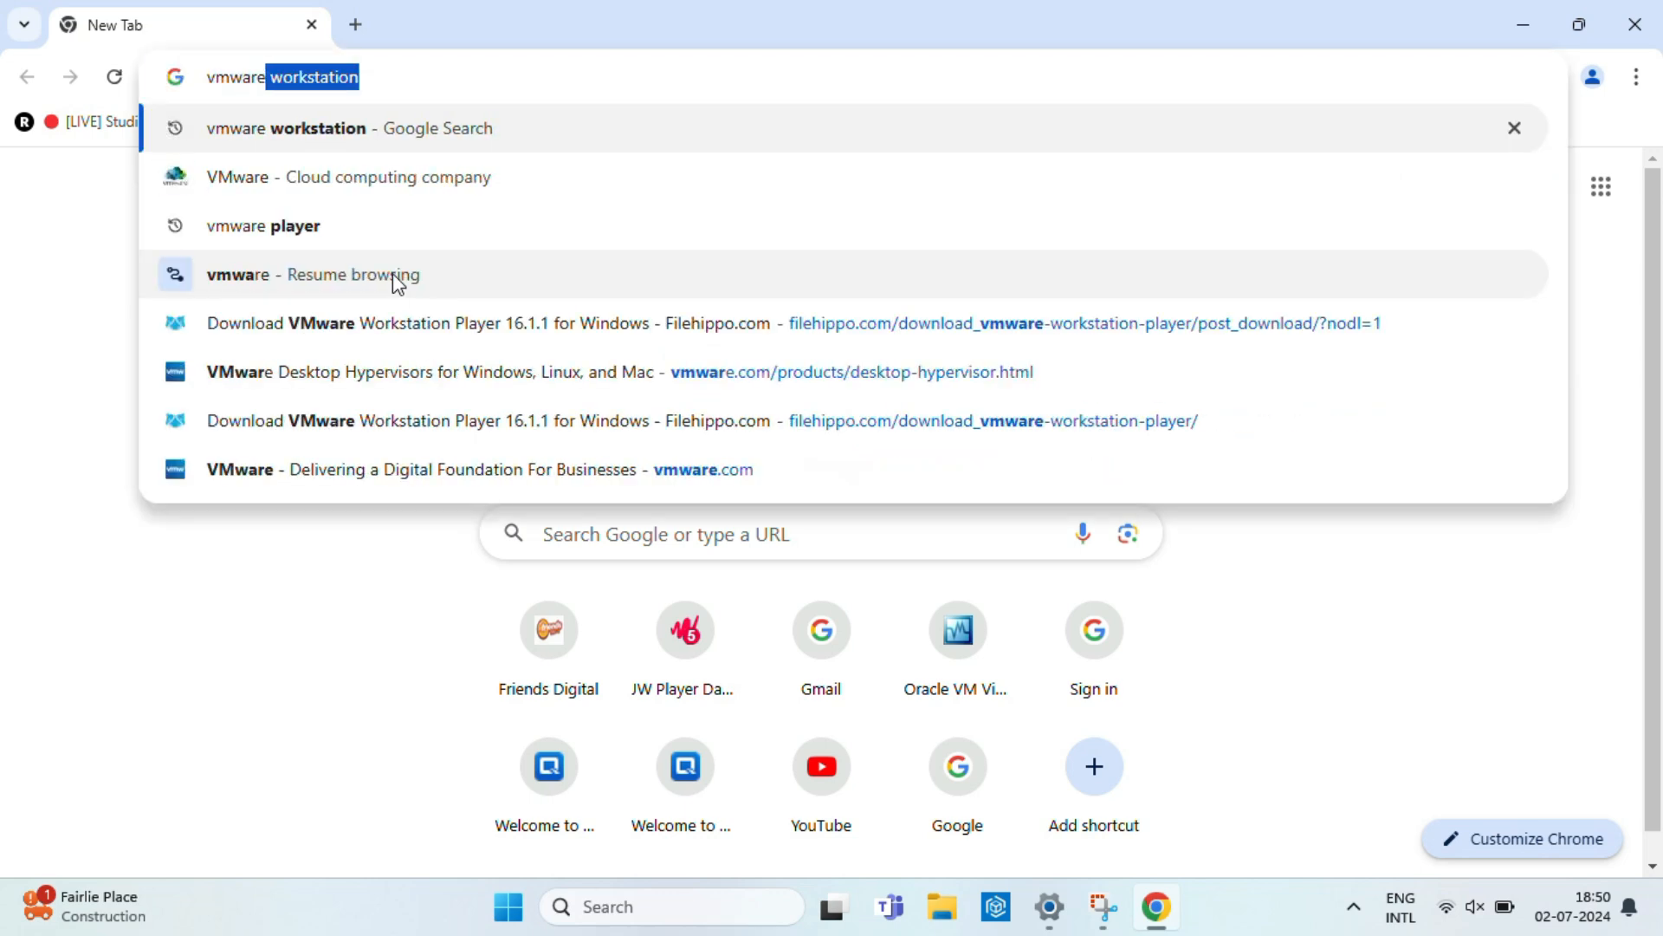
pyautogui.write('or')
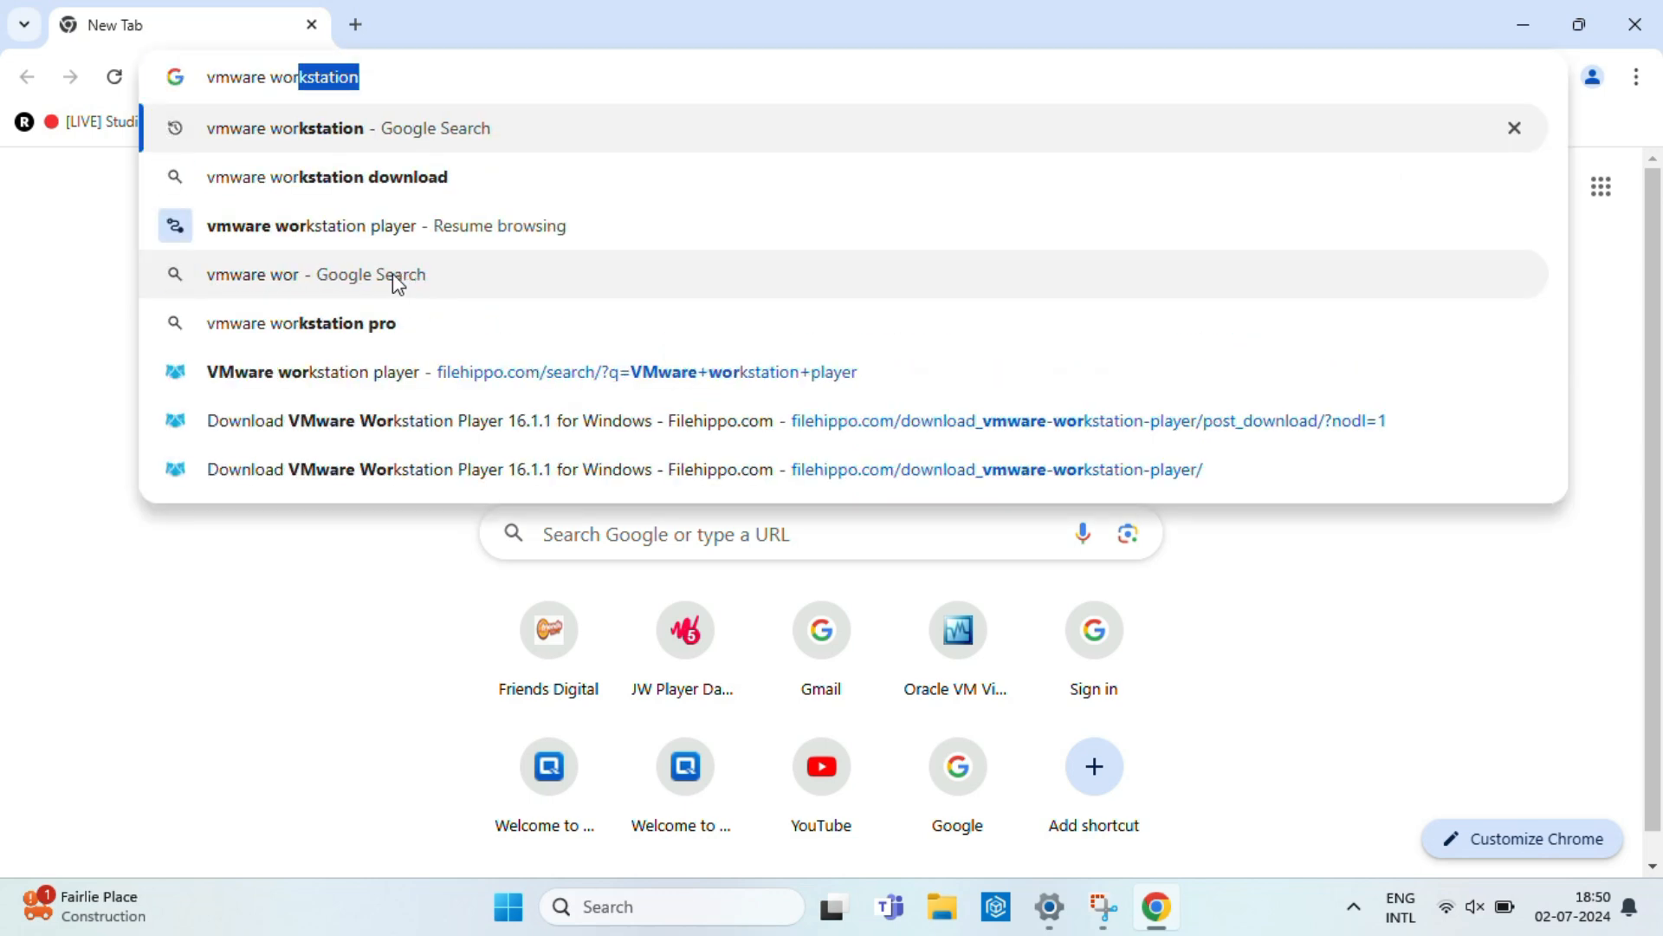
pyautogui.write('kstation')
pyautogui.press('Return')
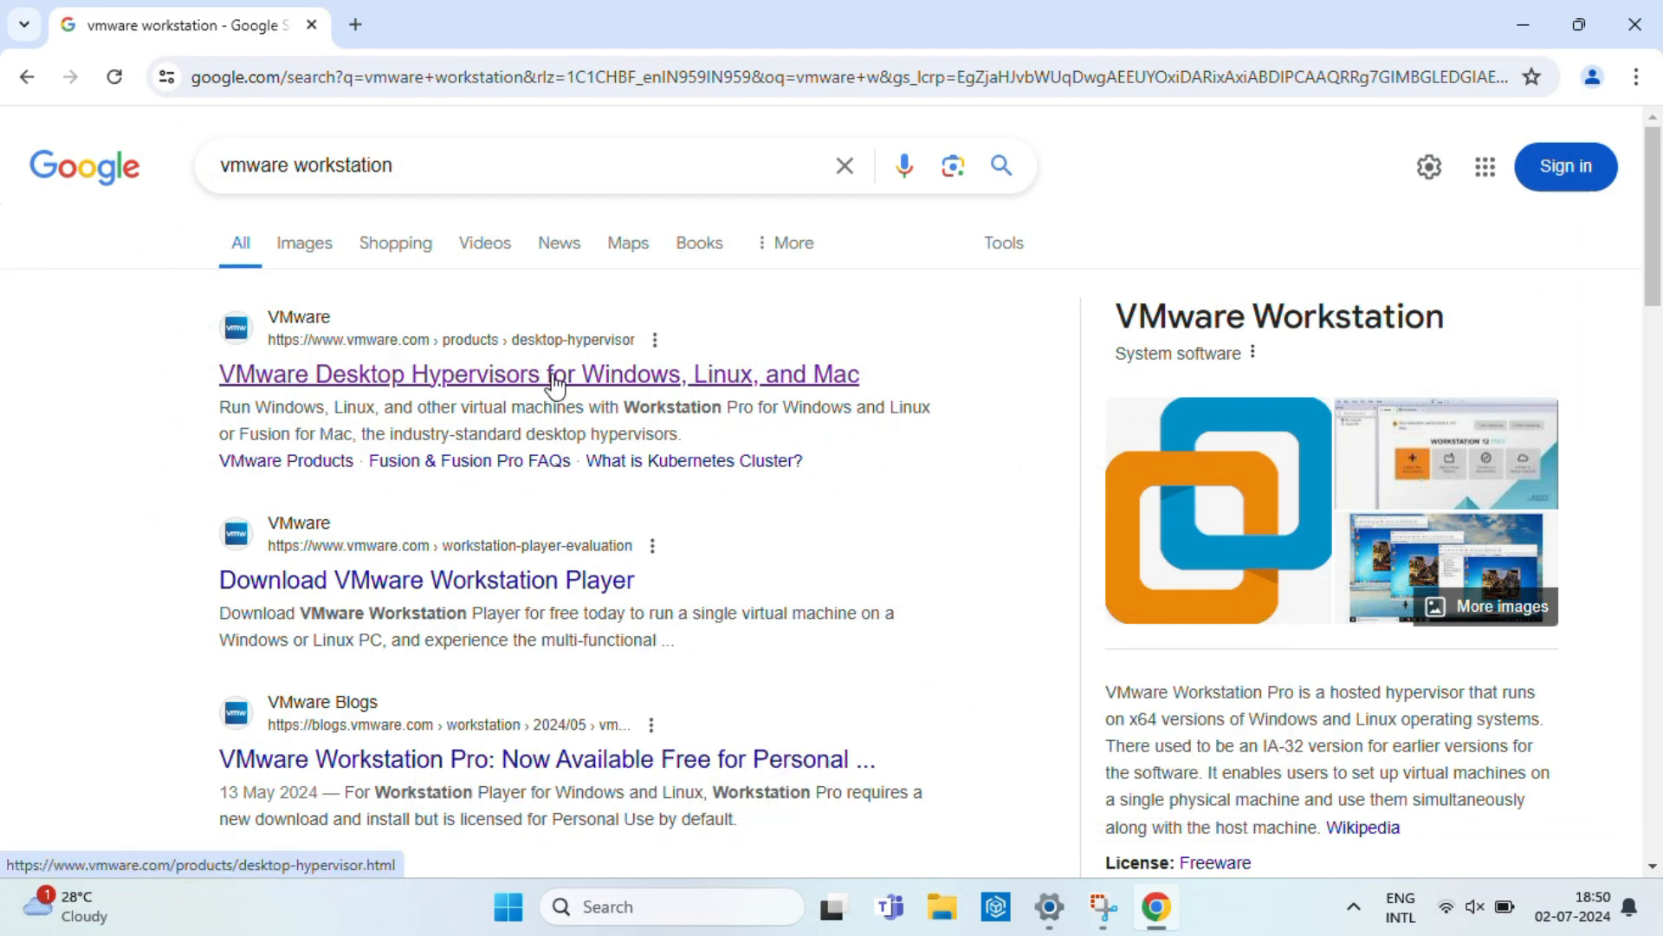
# Go from the VMware Desktop Hypervisors result to the Workstation Pro product page
pyautogui.click(555, 382)
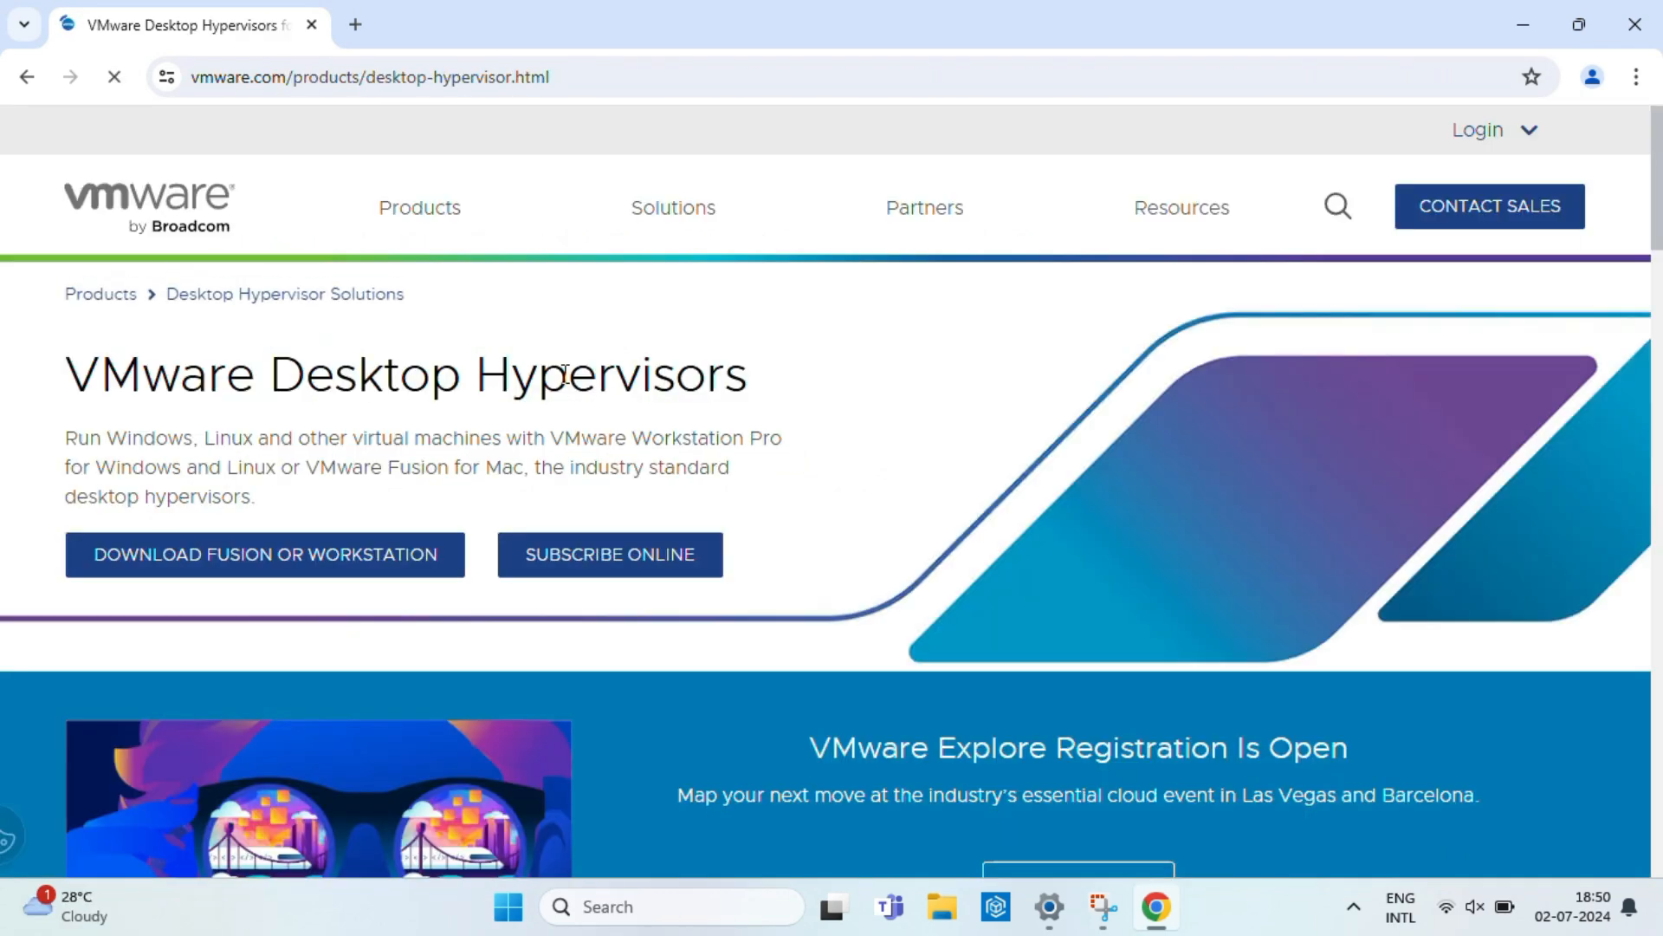
pyautogui.click(435, 217)
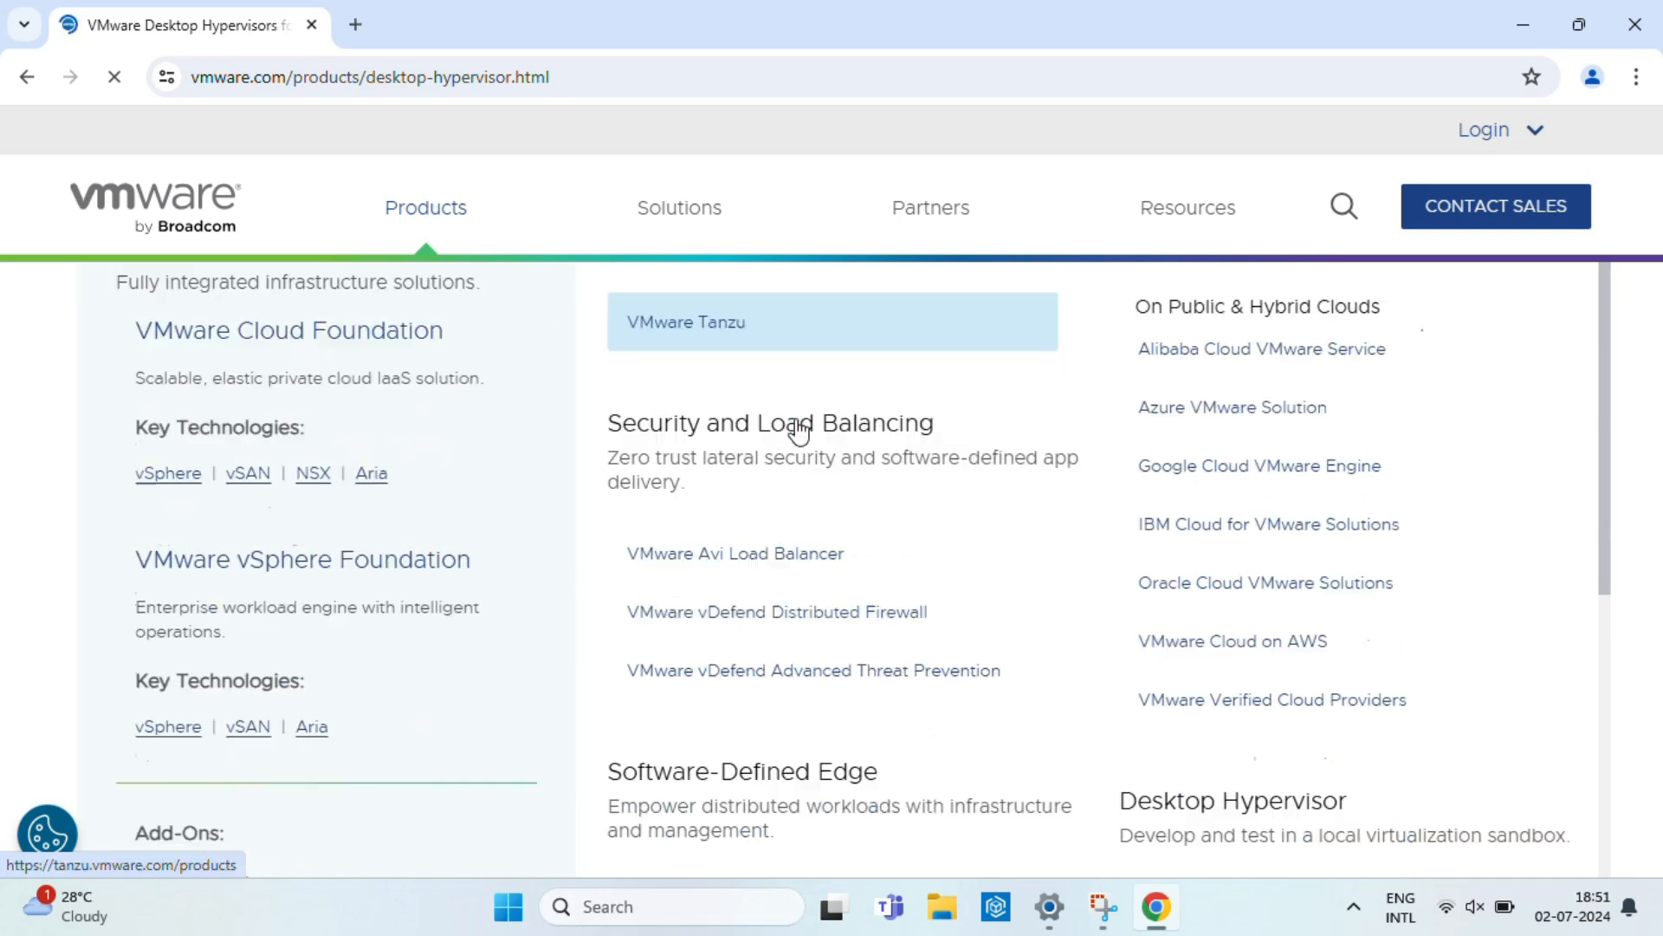
pyautogui.scroll(-5, 797, 429)
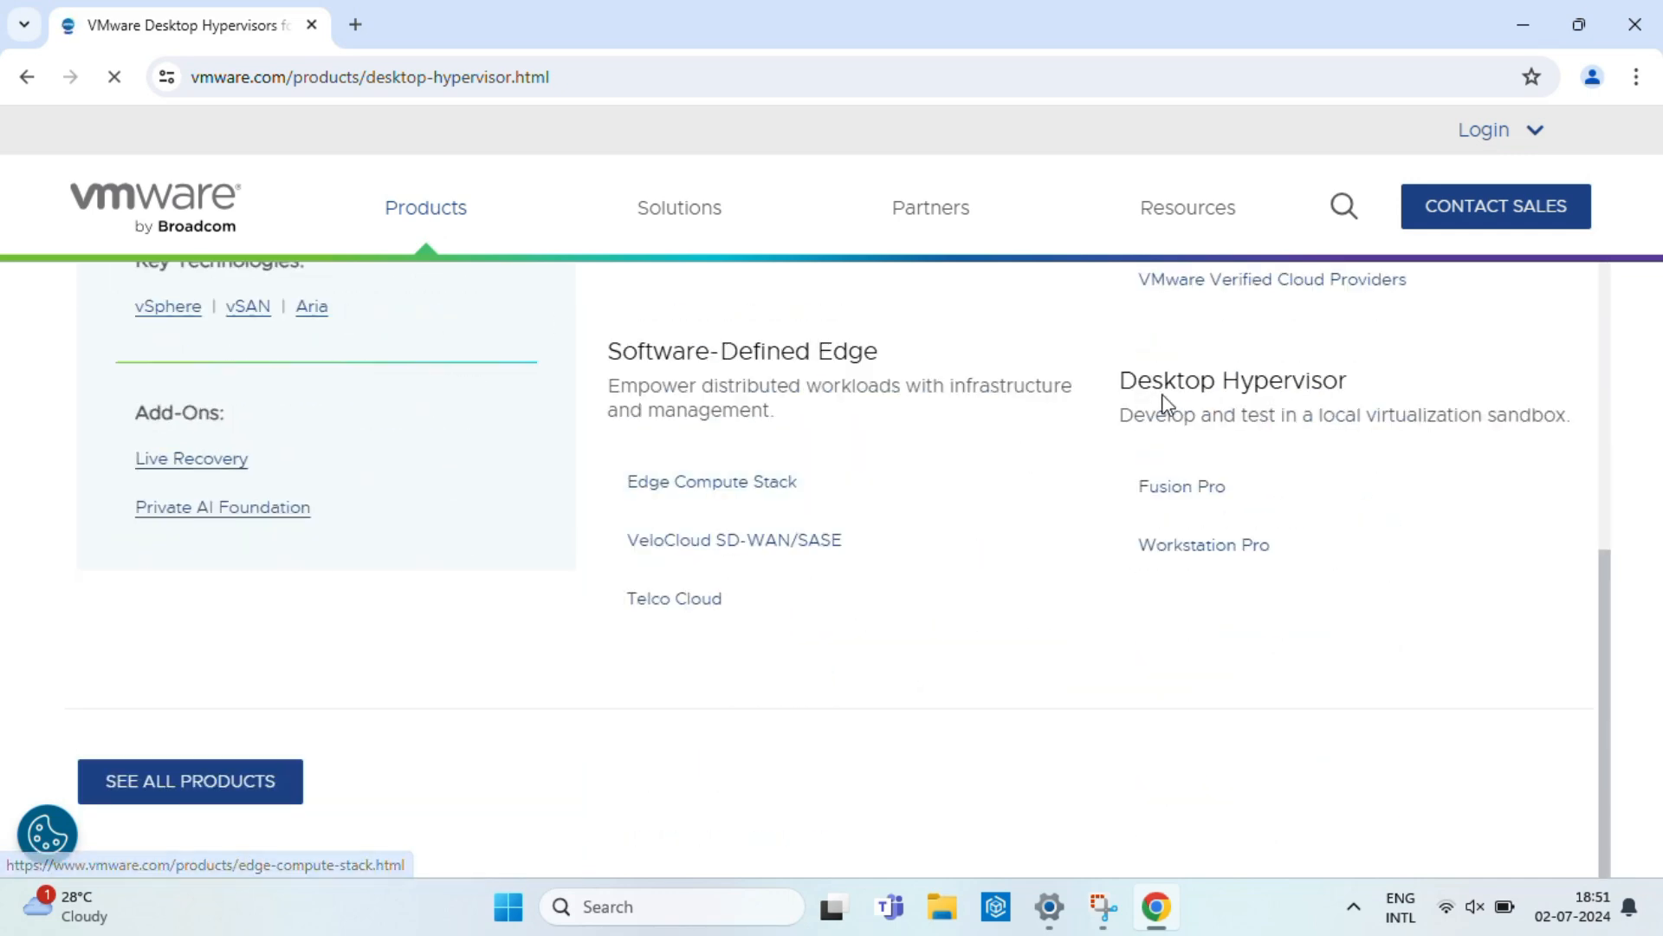
pyautogui.click(1188, 561)
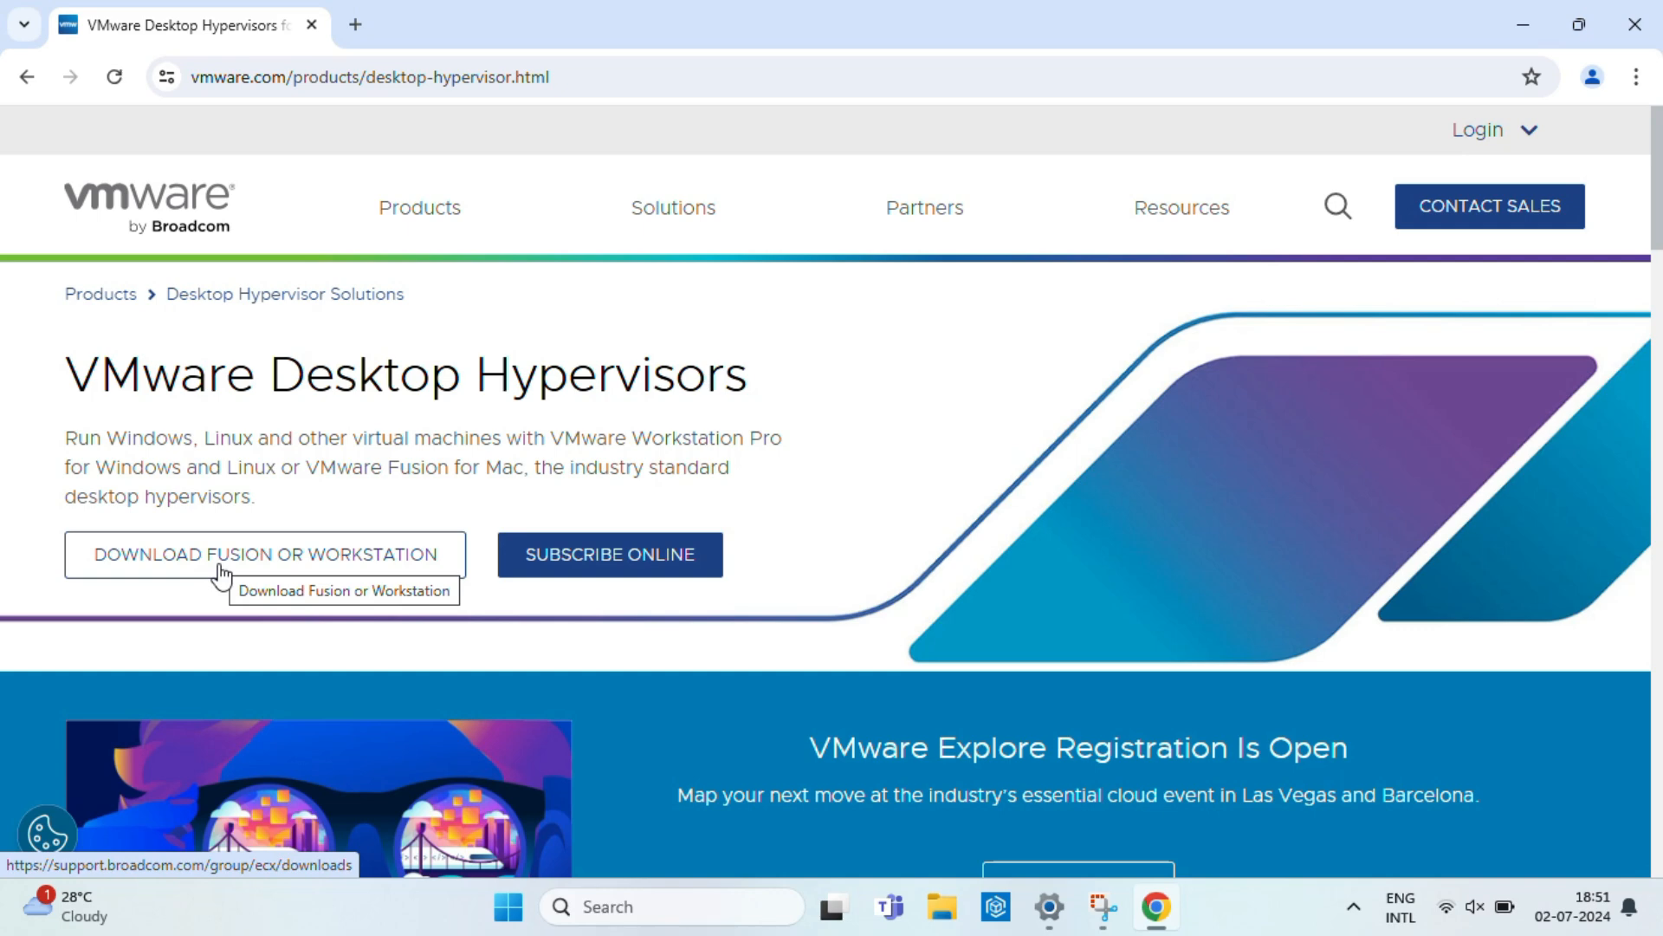
# Follow Download Fusion or Workstation to Broadcom's sign-in page and choose REGISTER under LOGIN
pyautogui.click(297, 563)
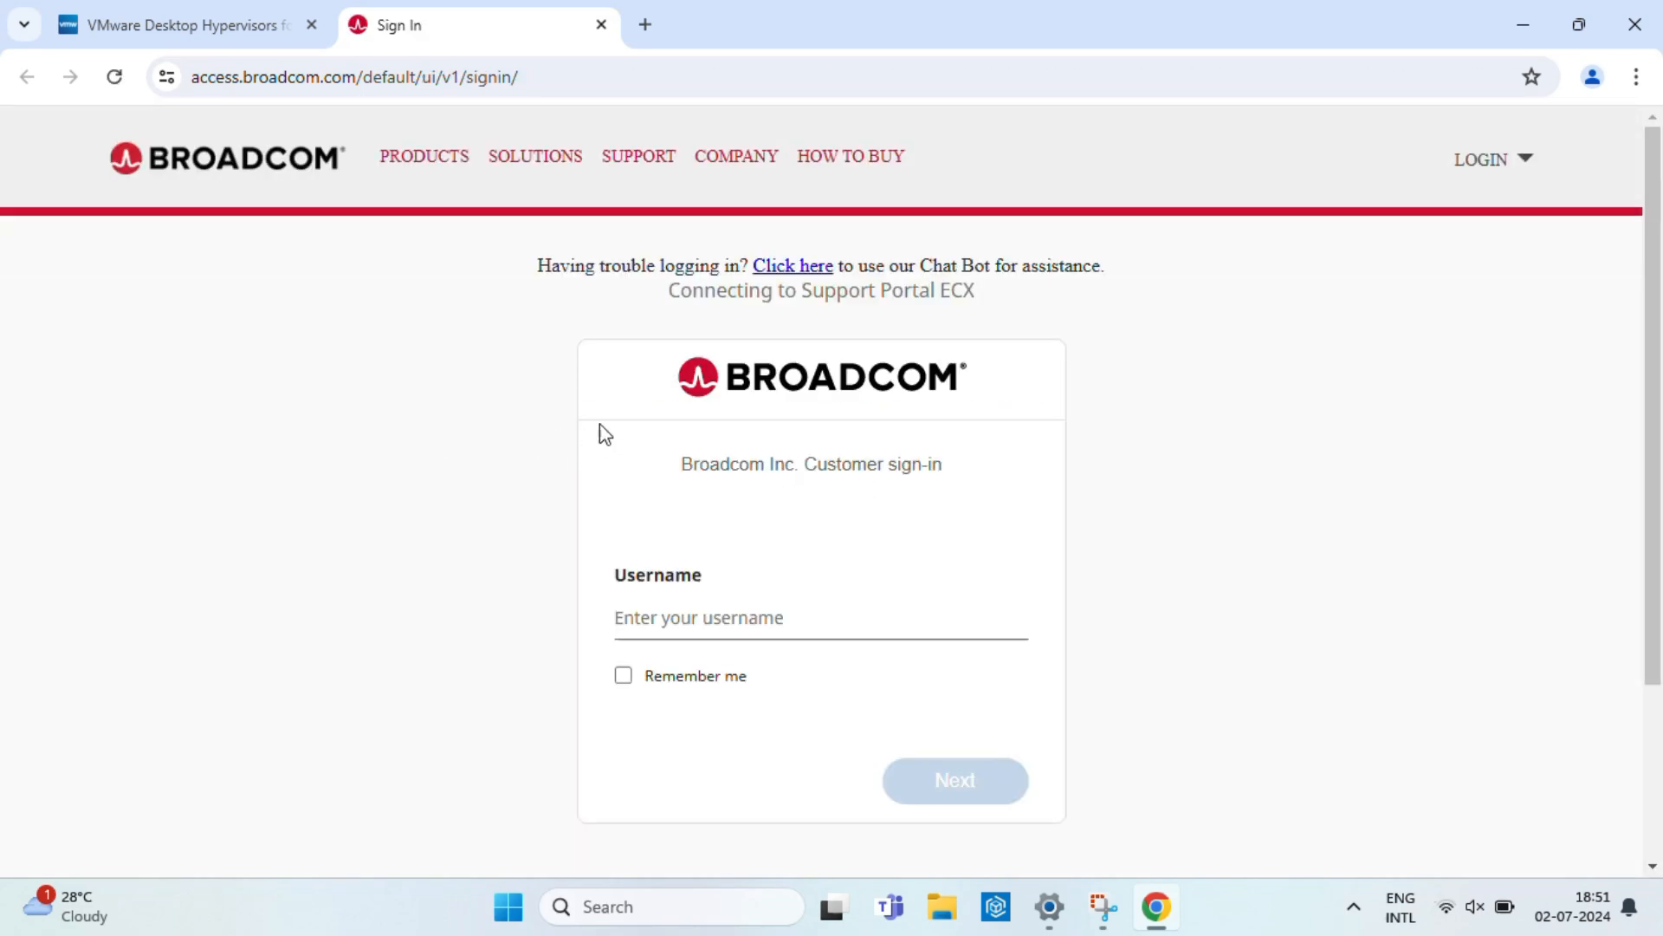
pyautogui.moveTo(732, 387)
pyautogui.mouseDown()
pyautogui.moveTo(816, 390)
pyautogui.moveTo(745, 381)
pyautogui.moveTo(759, 390)
pyautogui.mouseUp()
pyautogui.click(1522, 162)
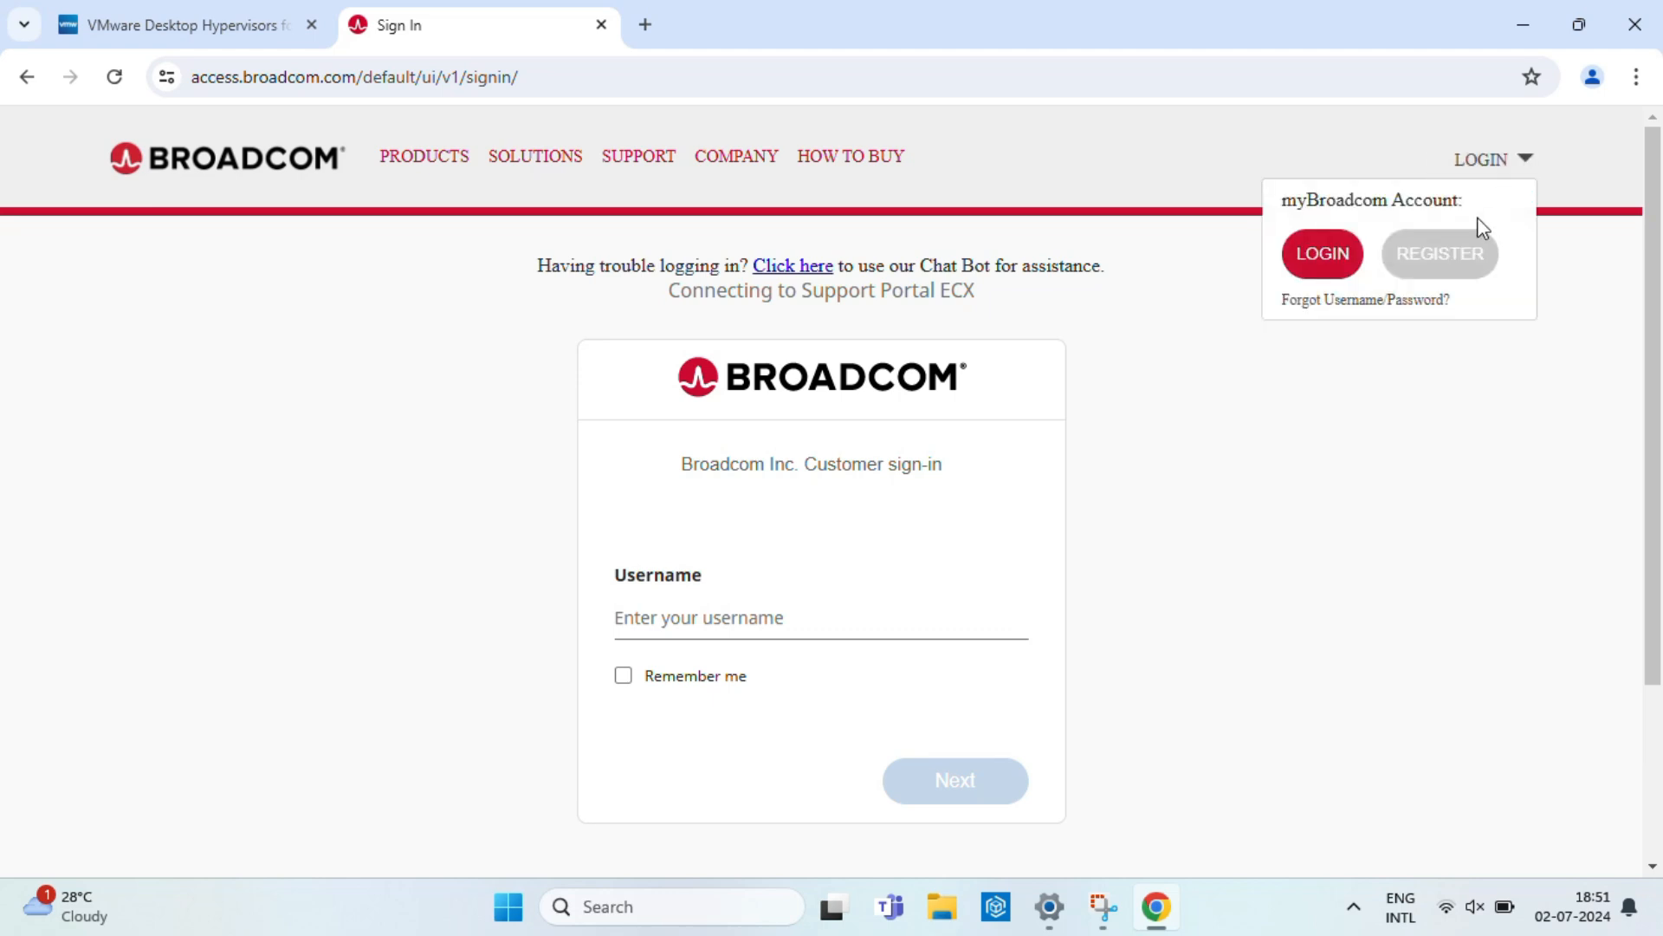
pyautogui.click(1440, 256)
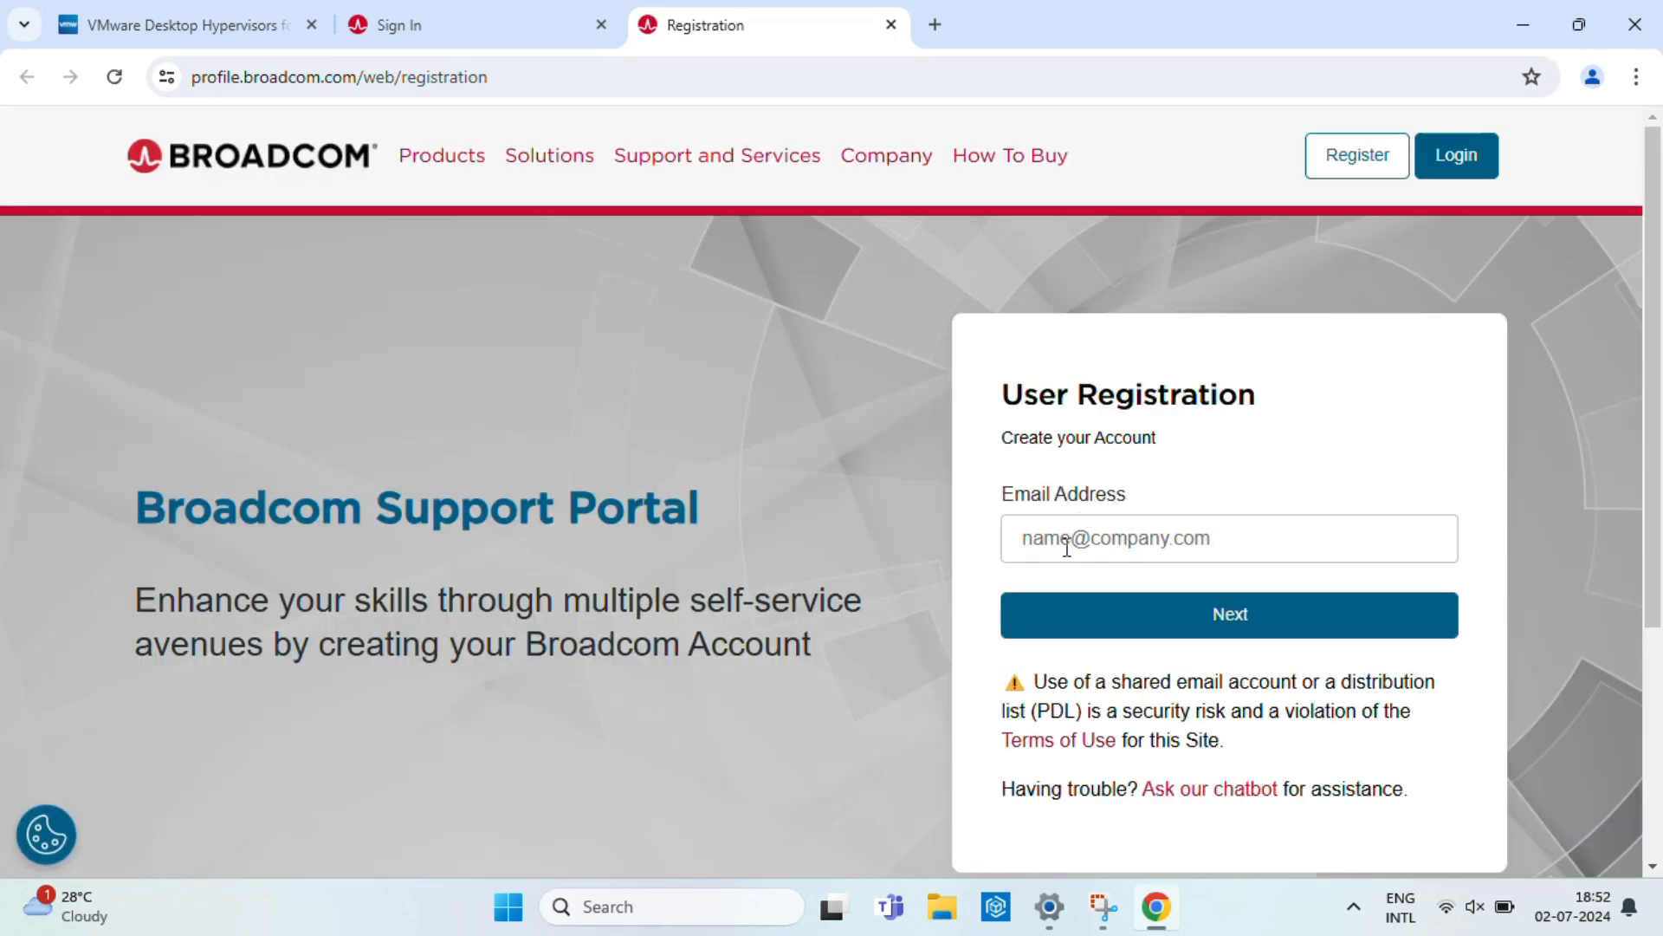
# Enter the account e-mail address, then type the text from the image check
pyautogui.click(1067, 548)
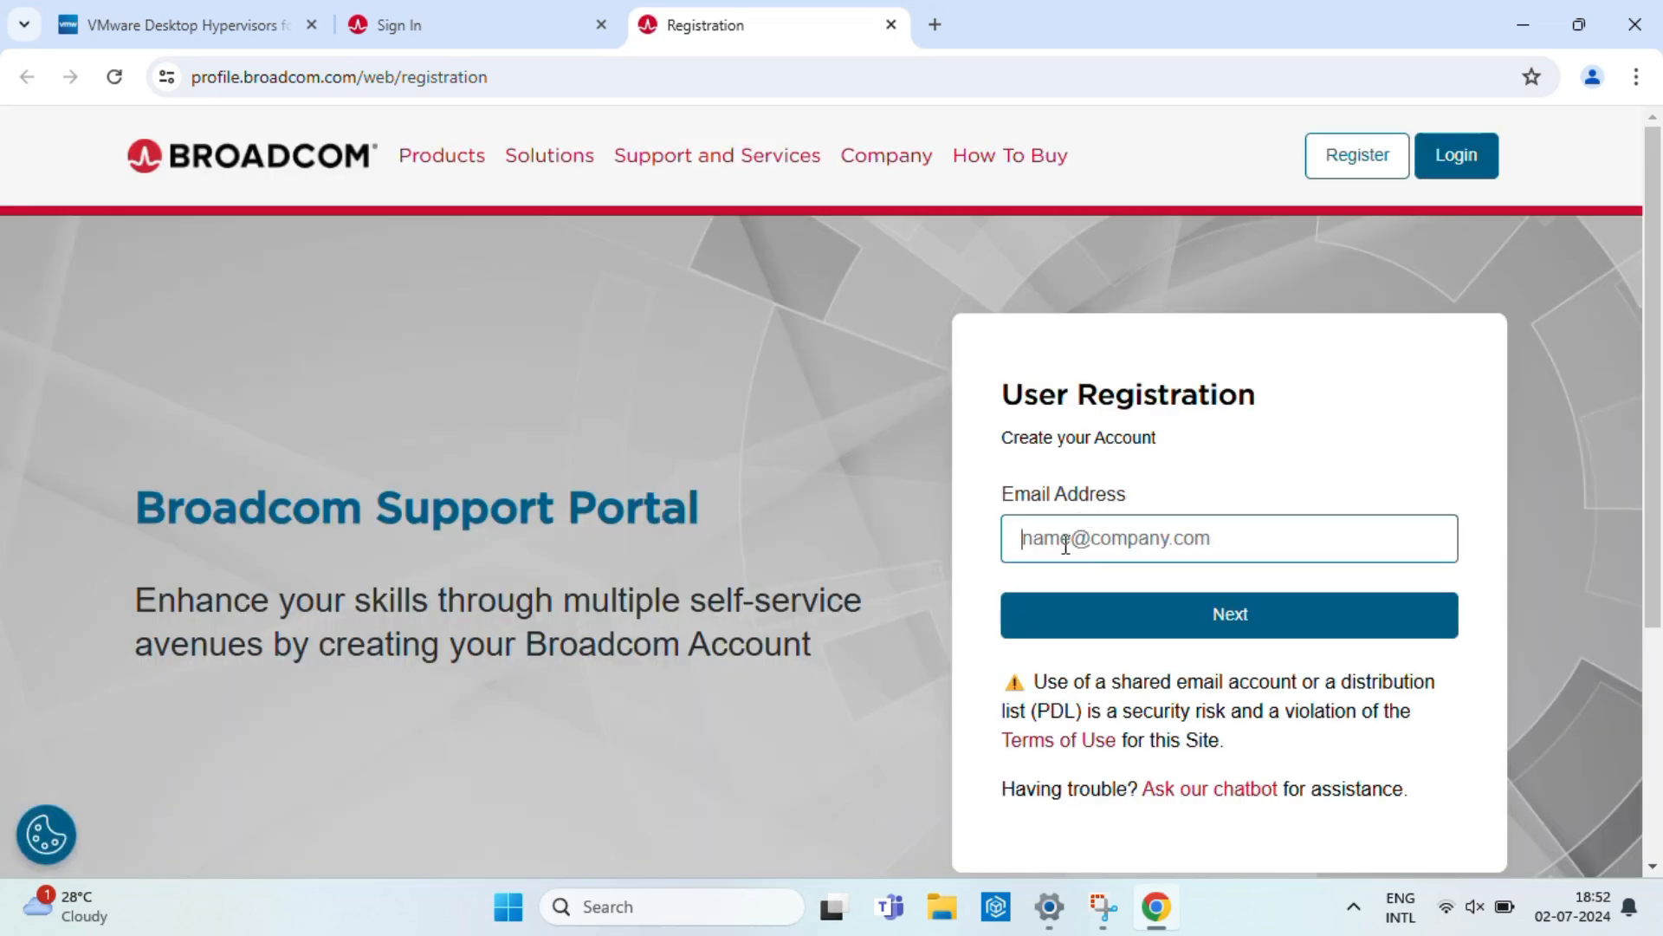
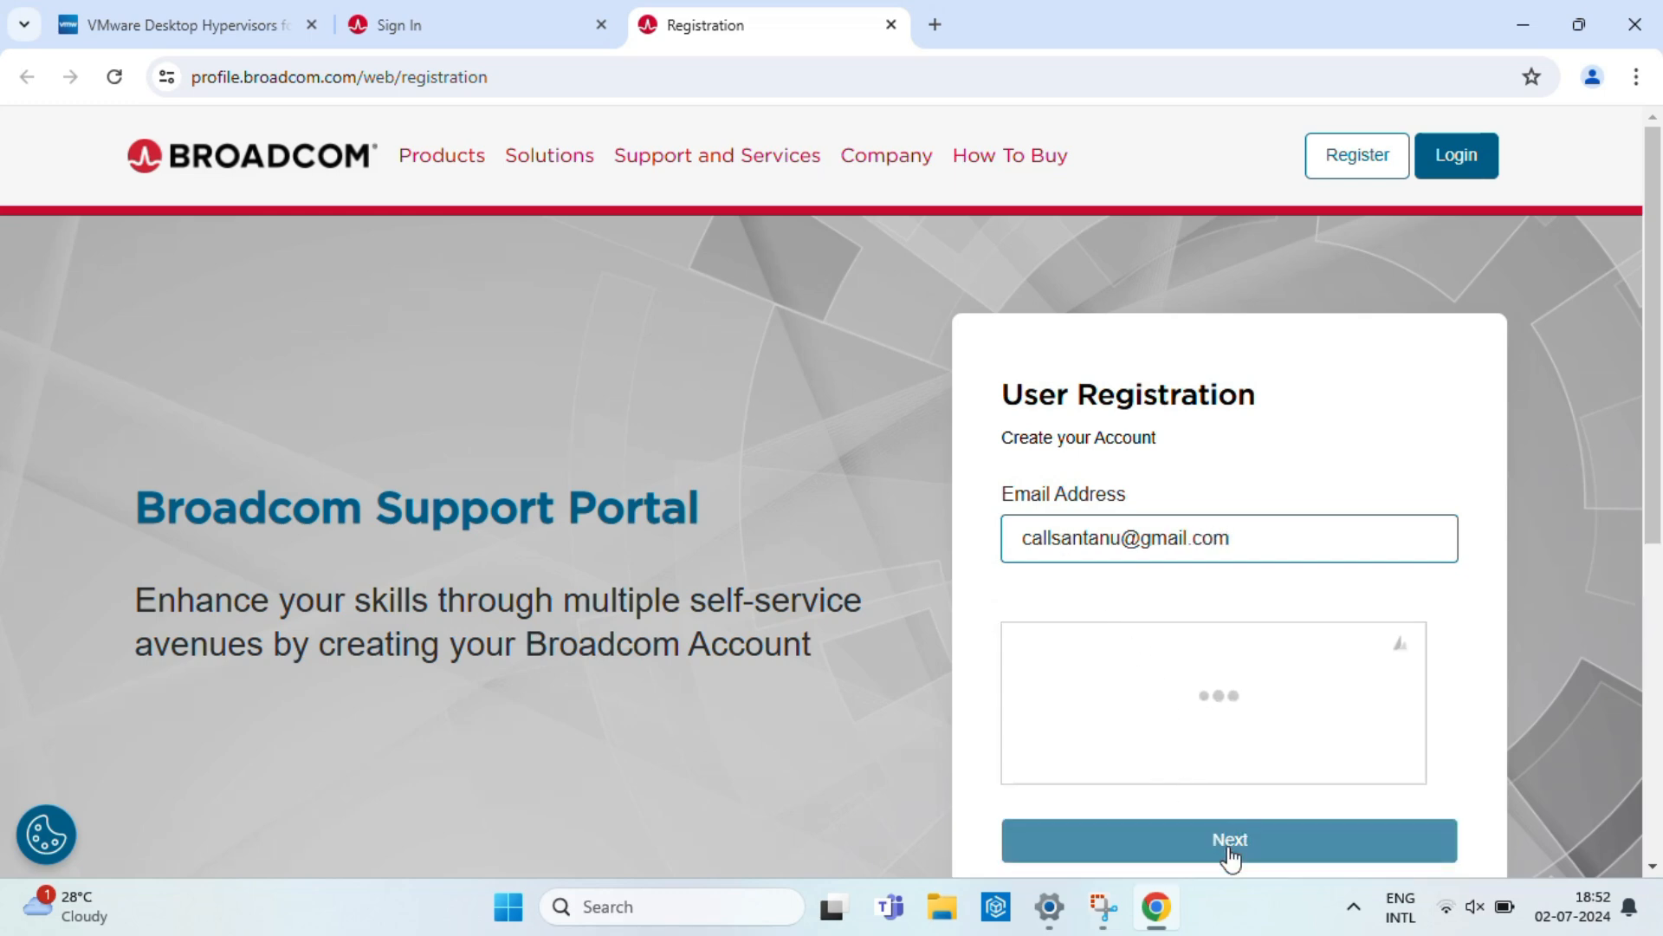
pyautogui.click(1231, 857)
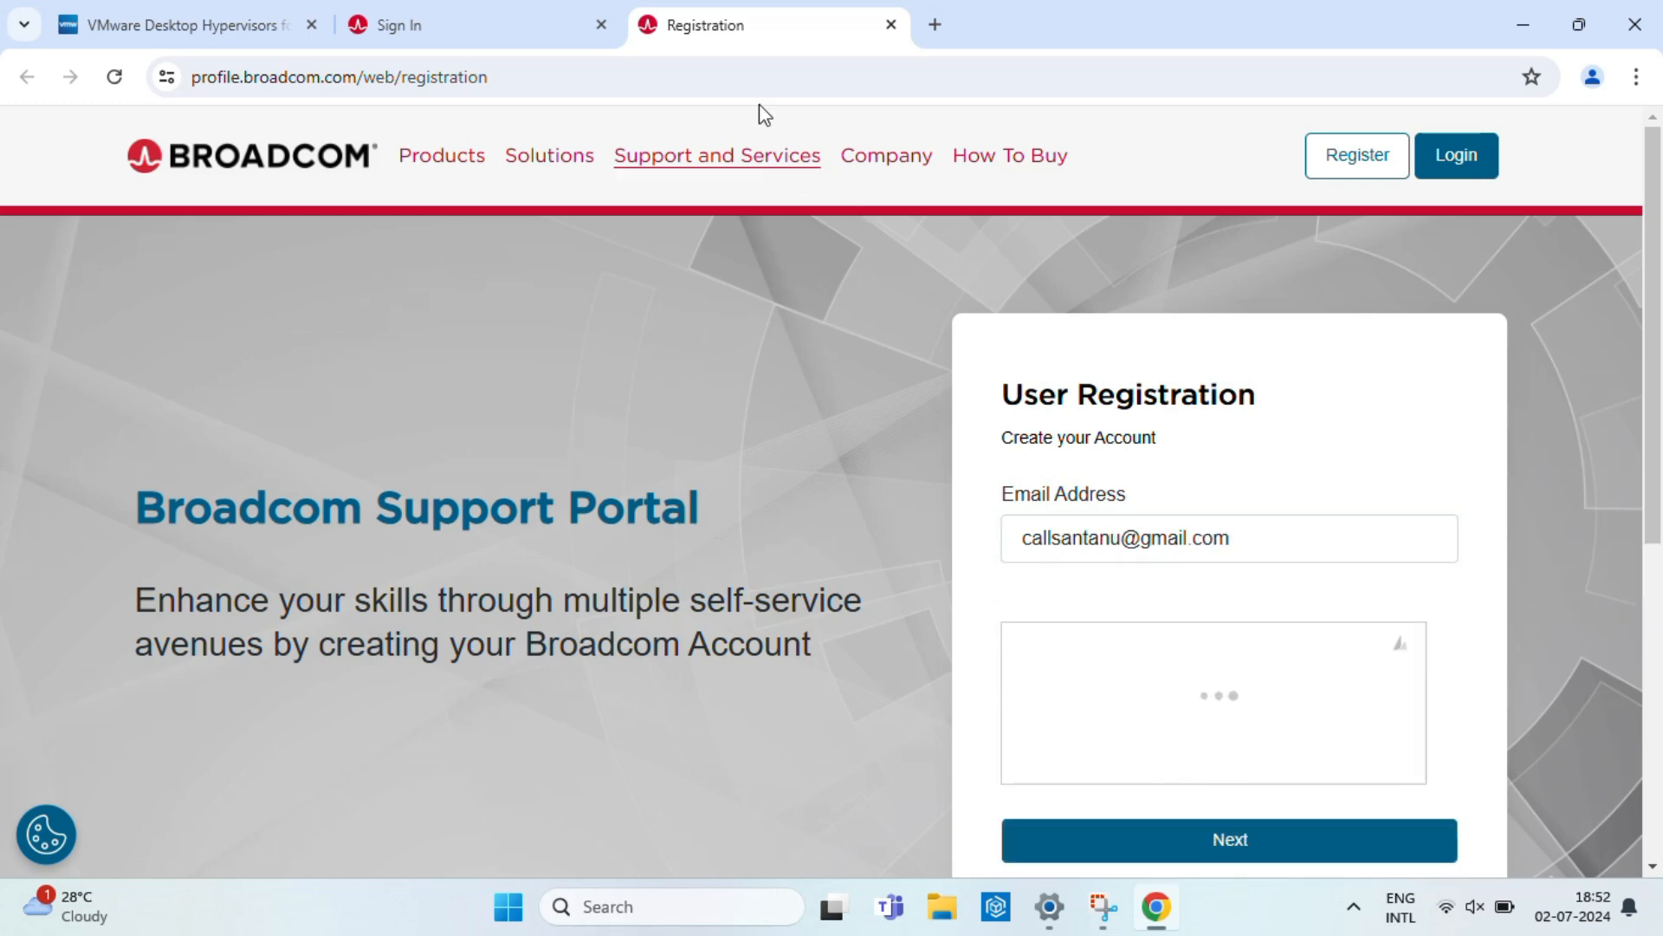
pyautogui.scroll(-1, 1105, 609)
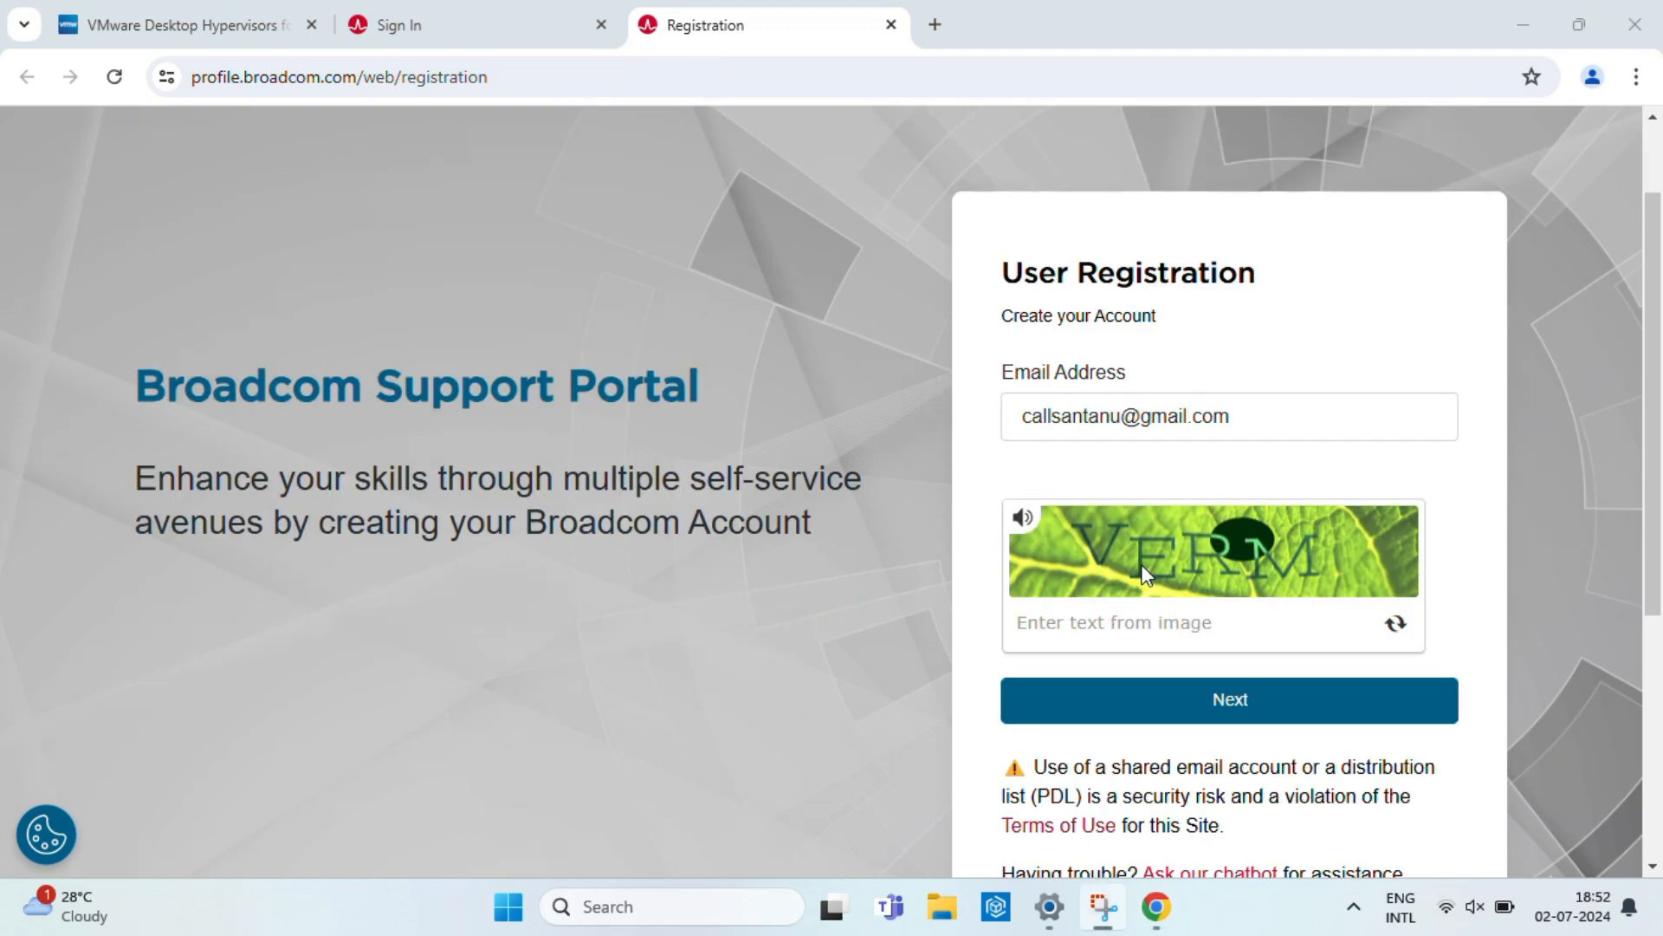
pyautogui.click(1115, 632)
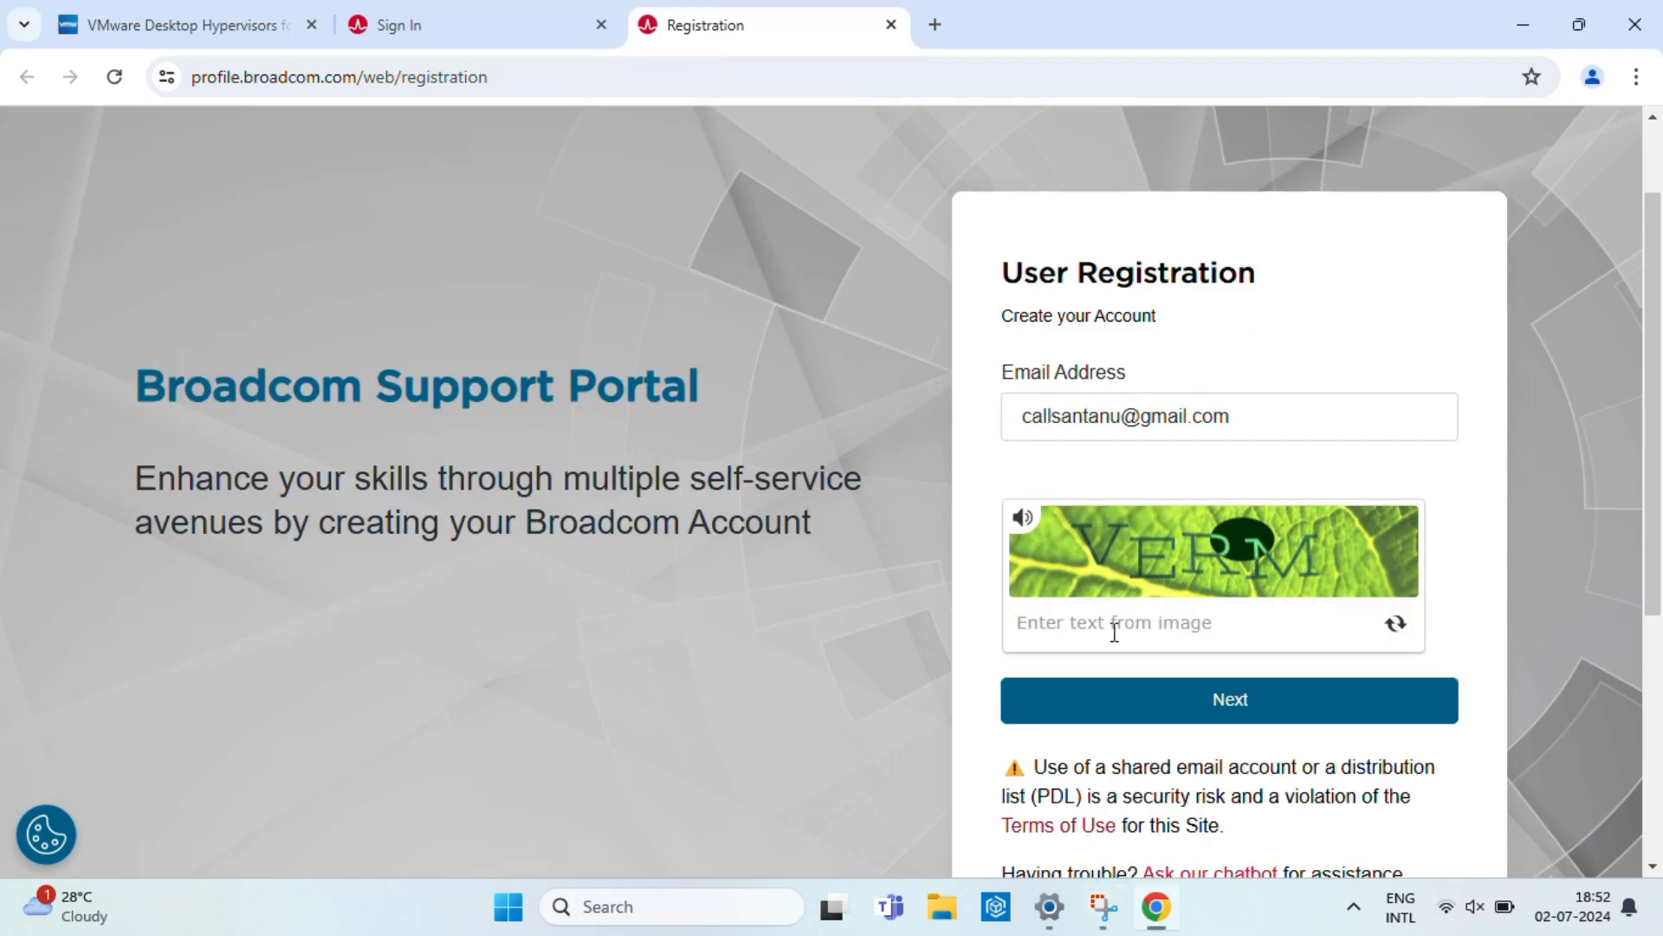
pyautogui.write('VERM')
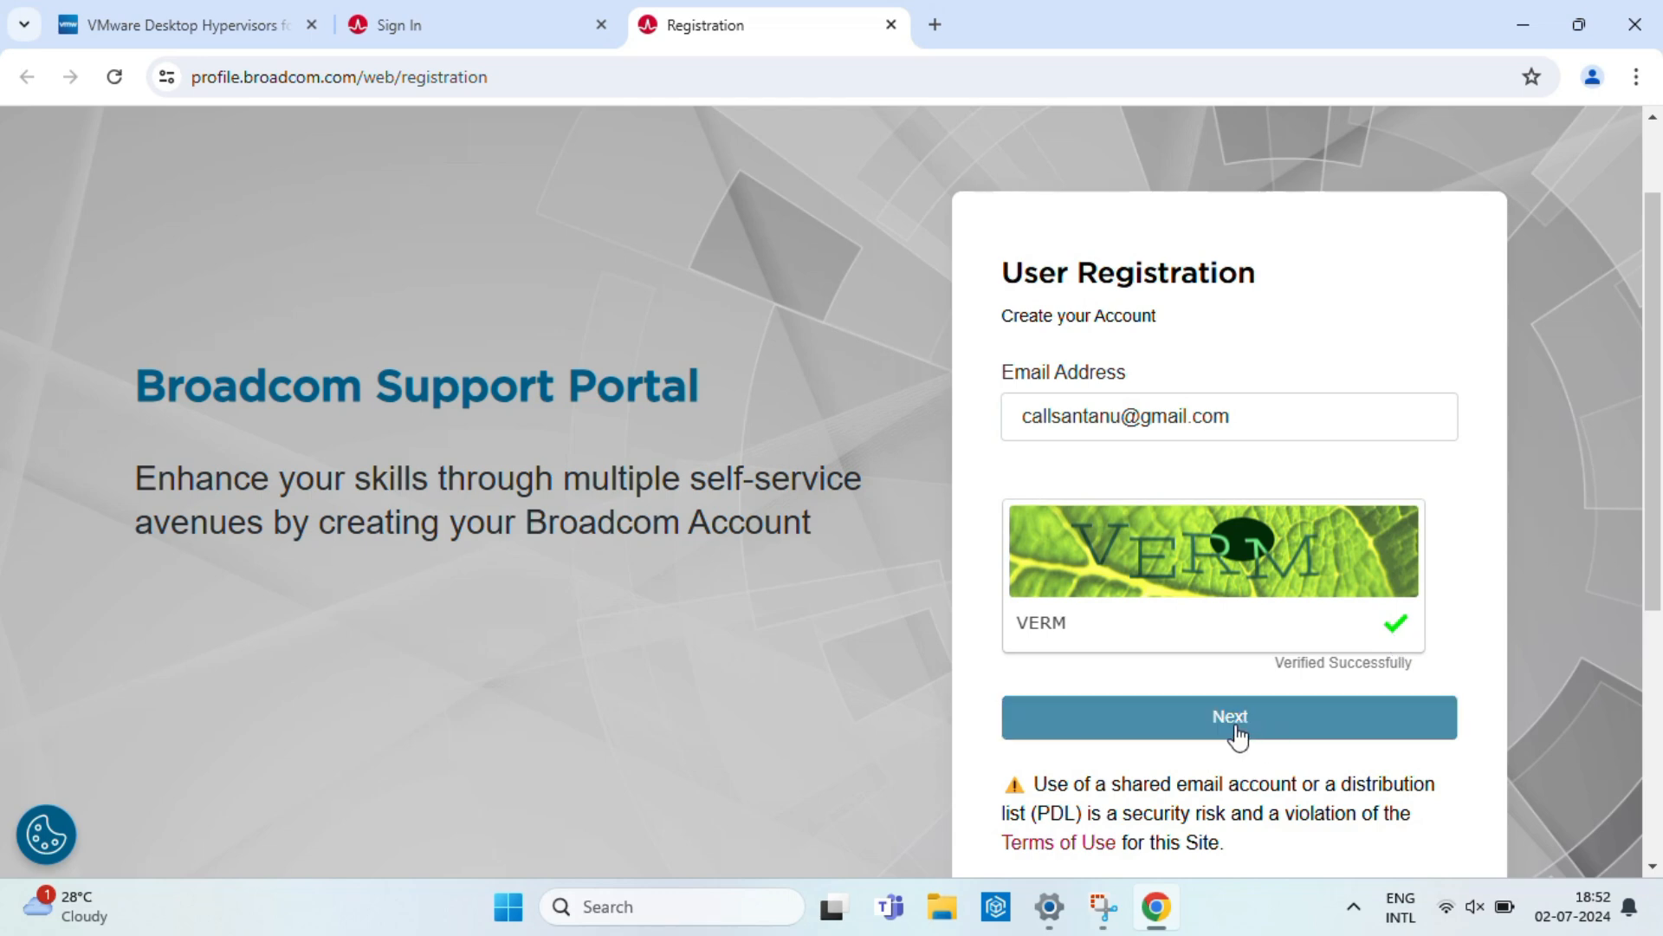
pyautogui.click(1237, 726)
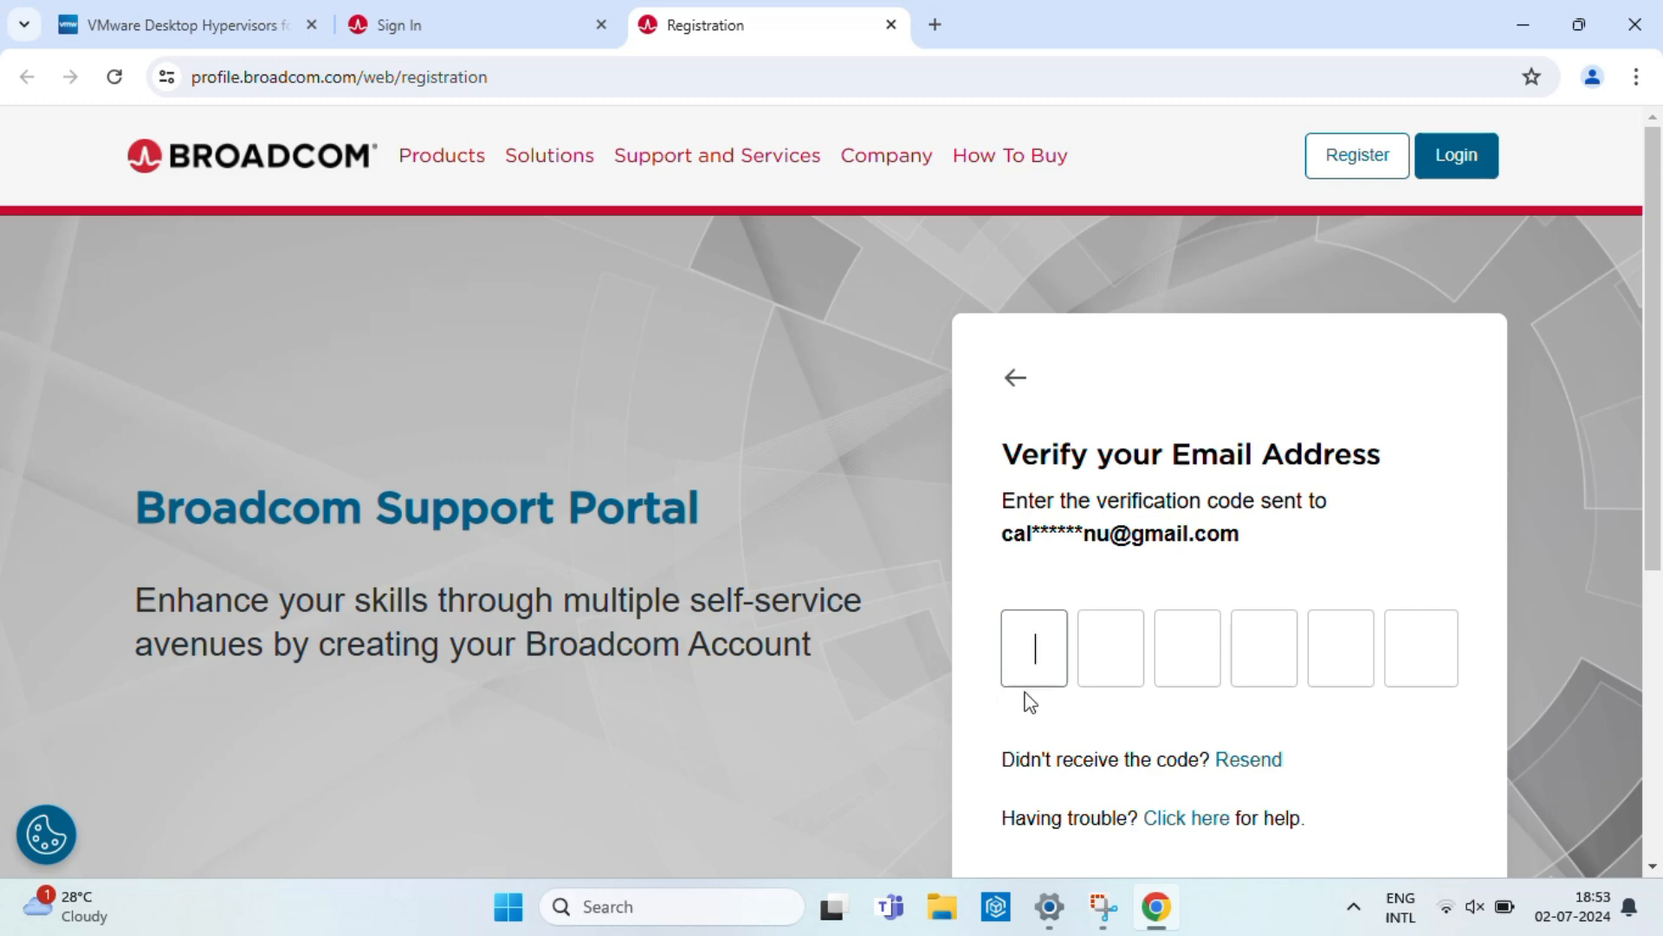
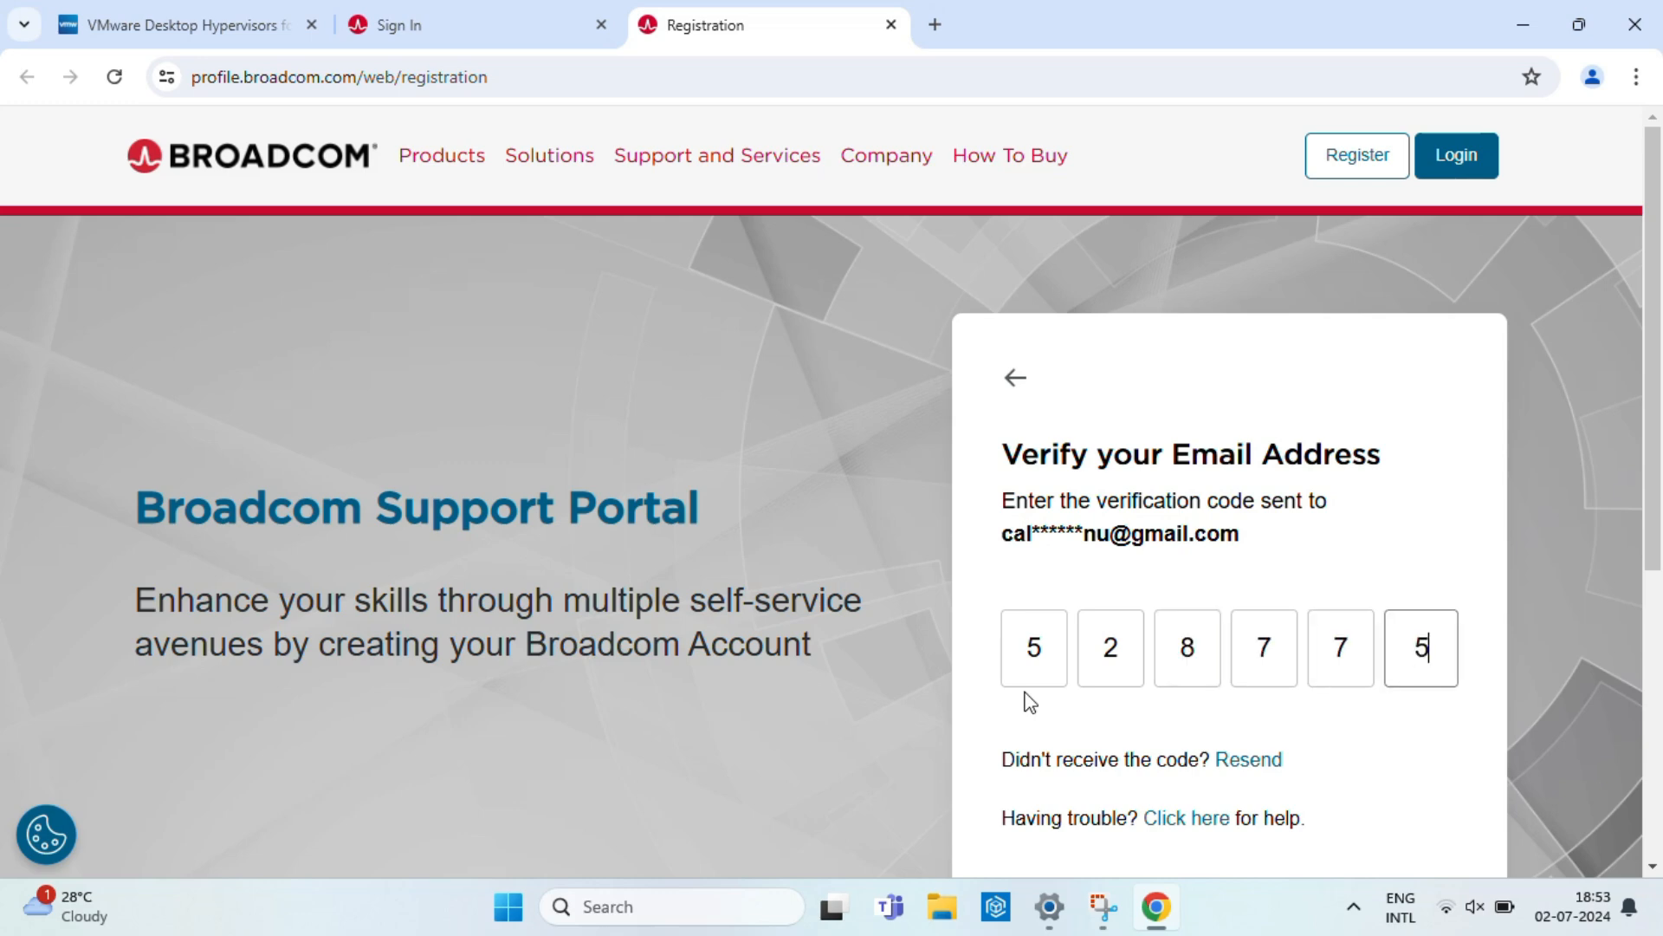
# Enter the six-digit code from the e-mail and choose Verify & Continue
pyautogui.scroll(-1, 1031, 702)
pyautogui.click(1201, 789)
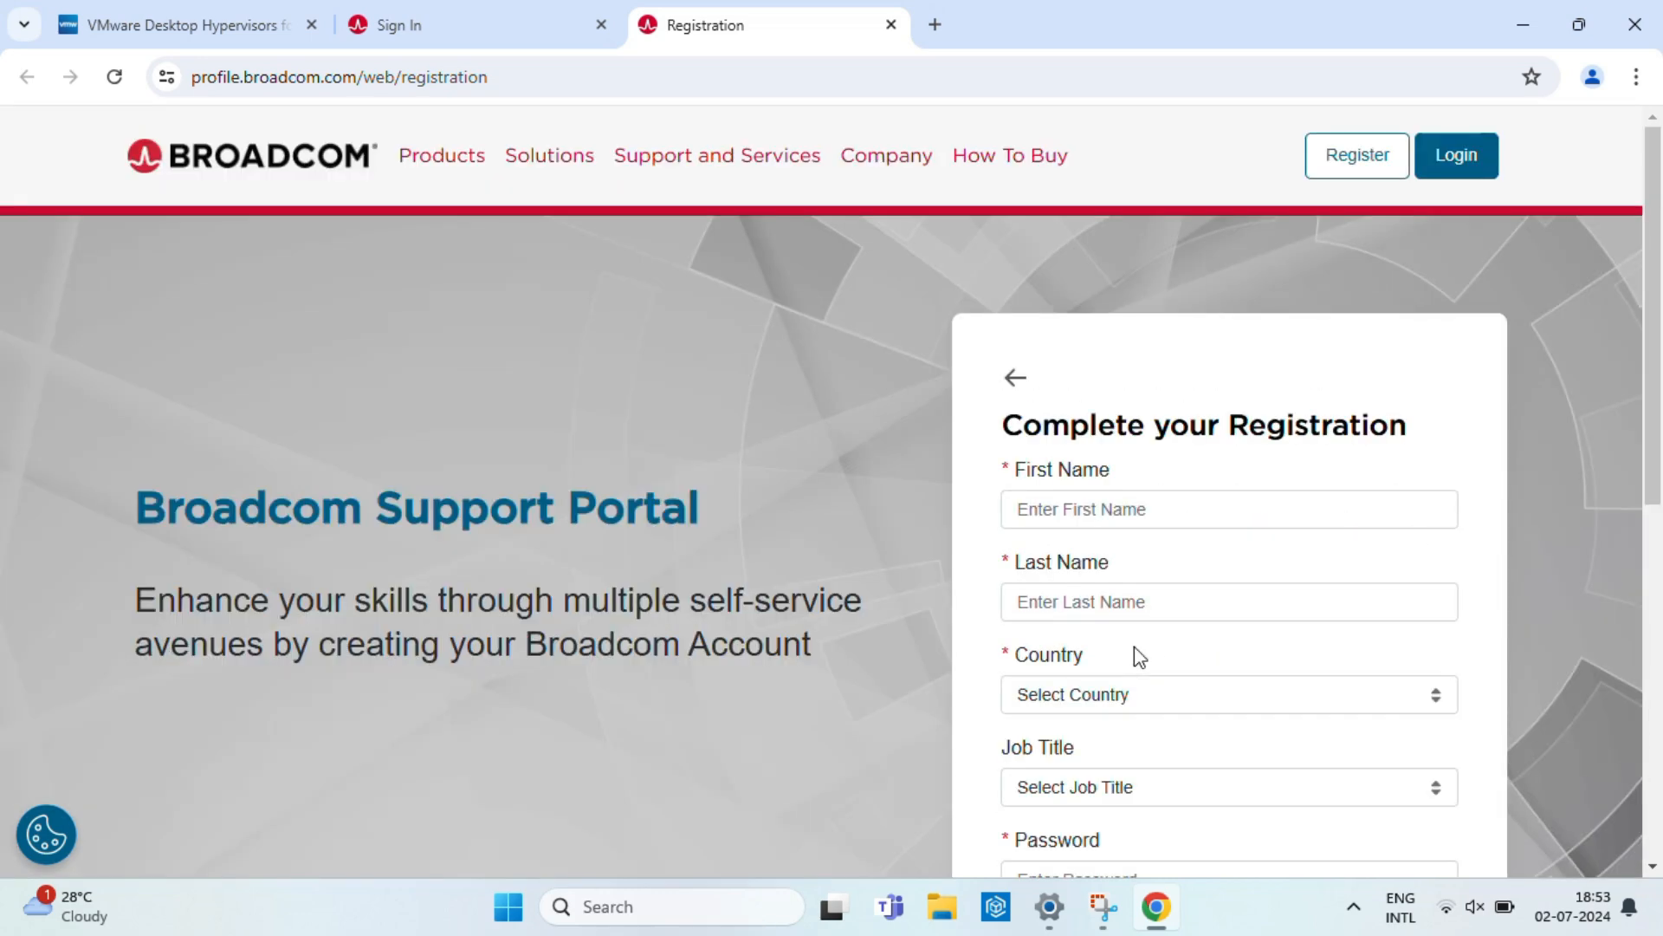
# Fill in the first and last name, with India as country and Executive as job title
pyautogui.scroll(-1, 1135, 650)
pyautogui.click(1116, 389)
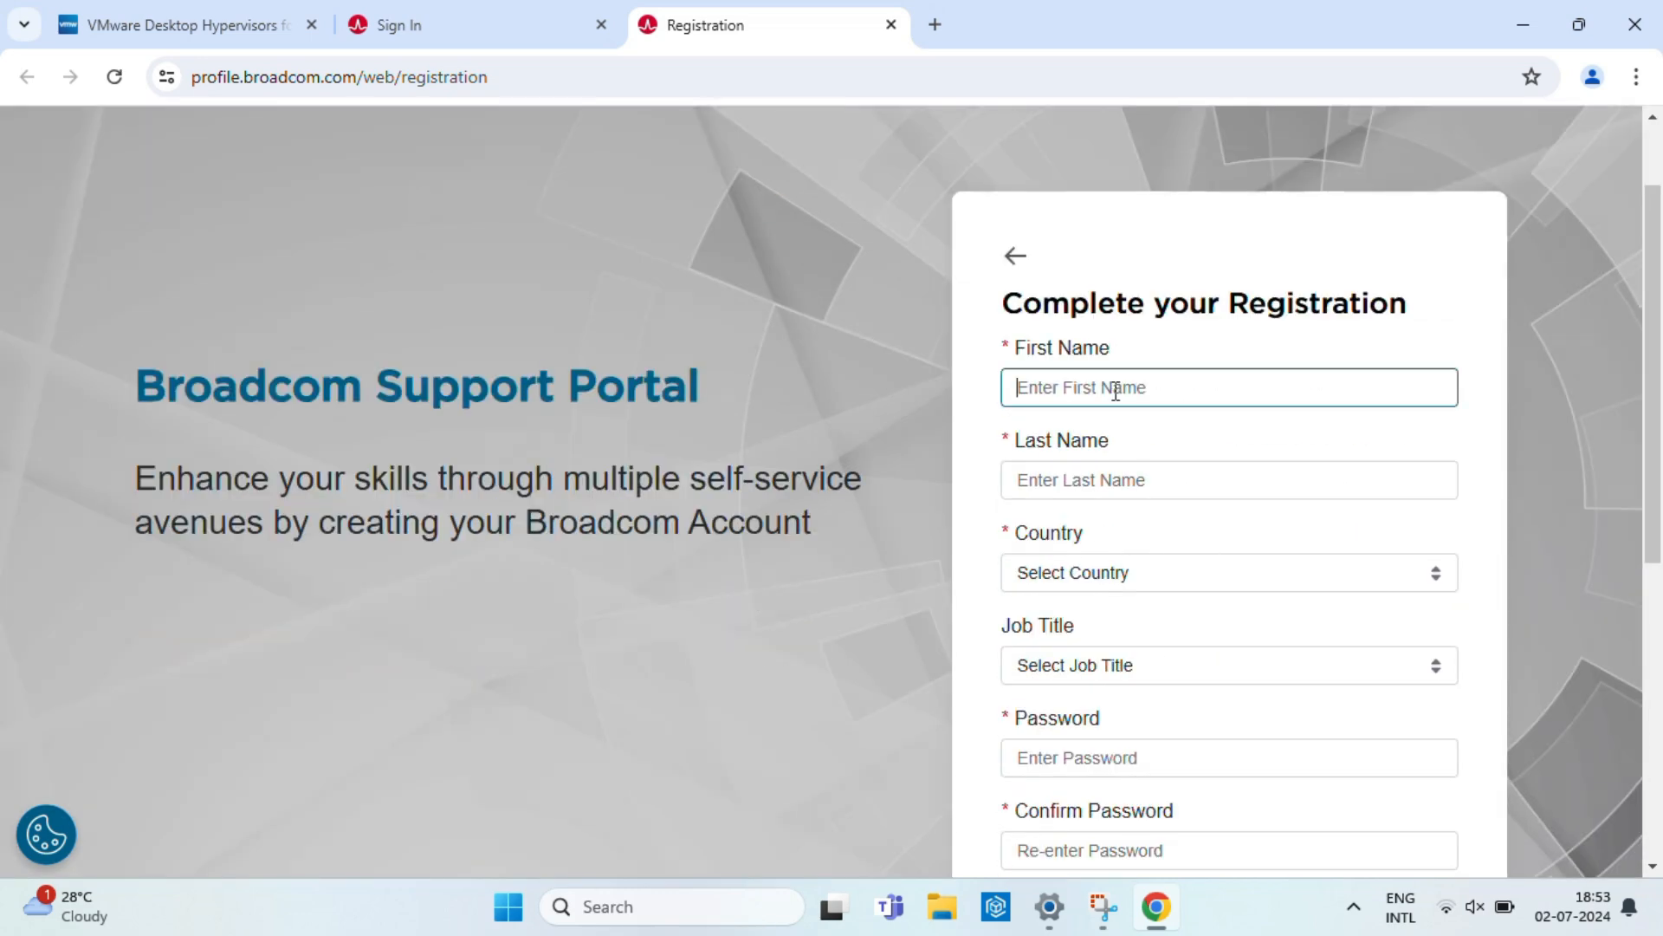
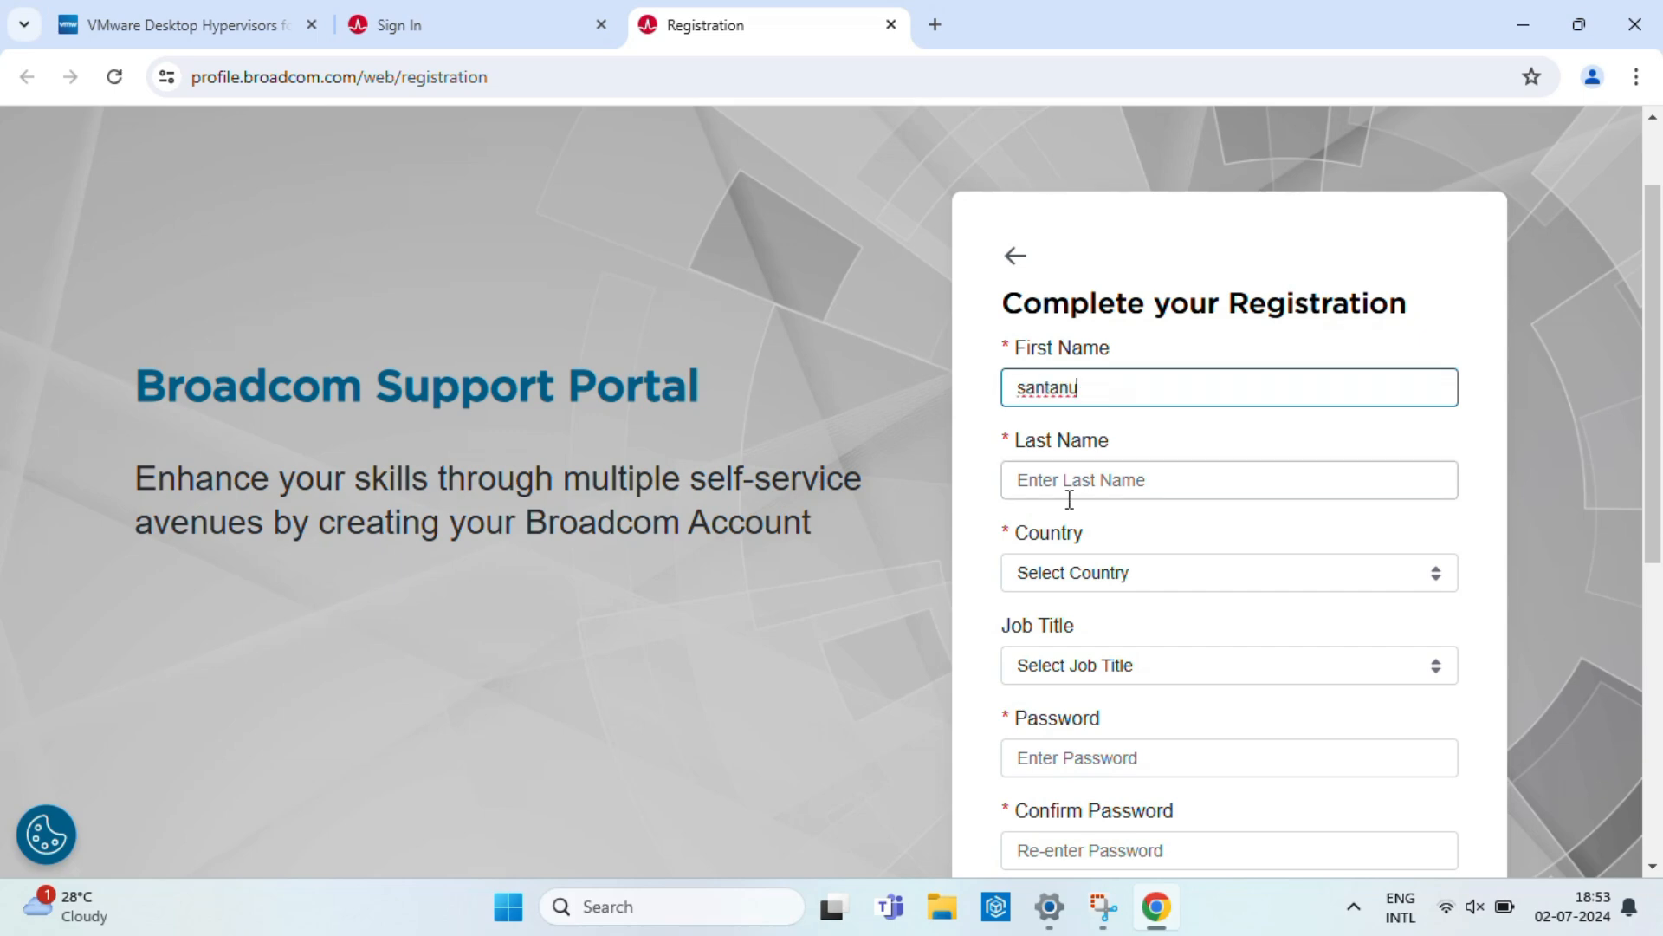
pyautogui.click(1068, 484)
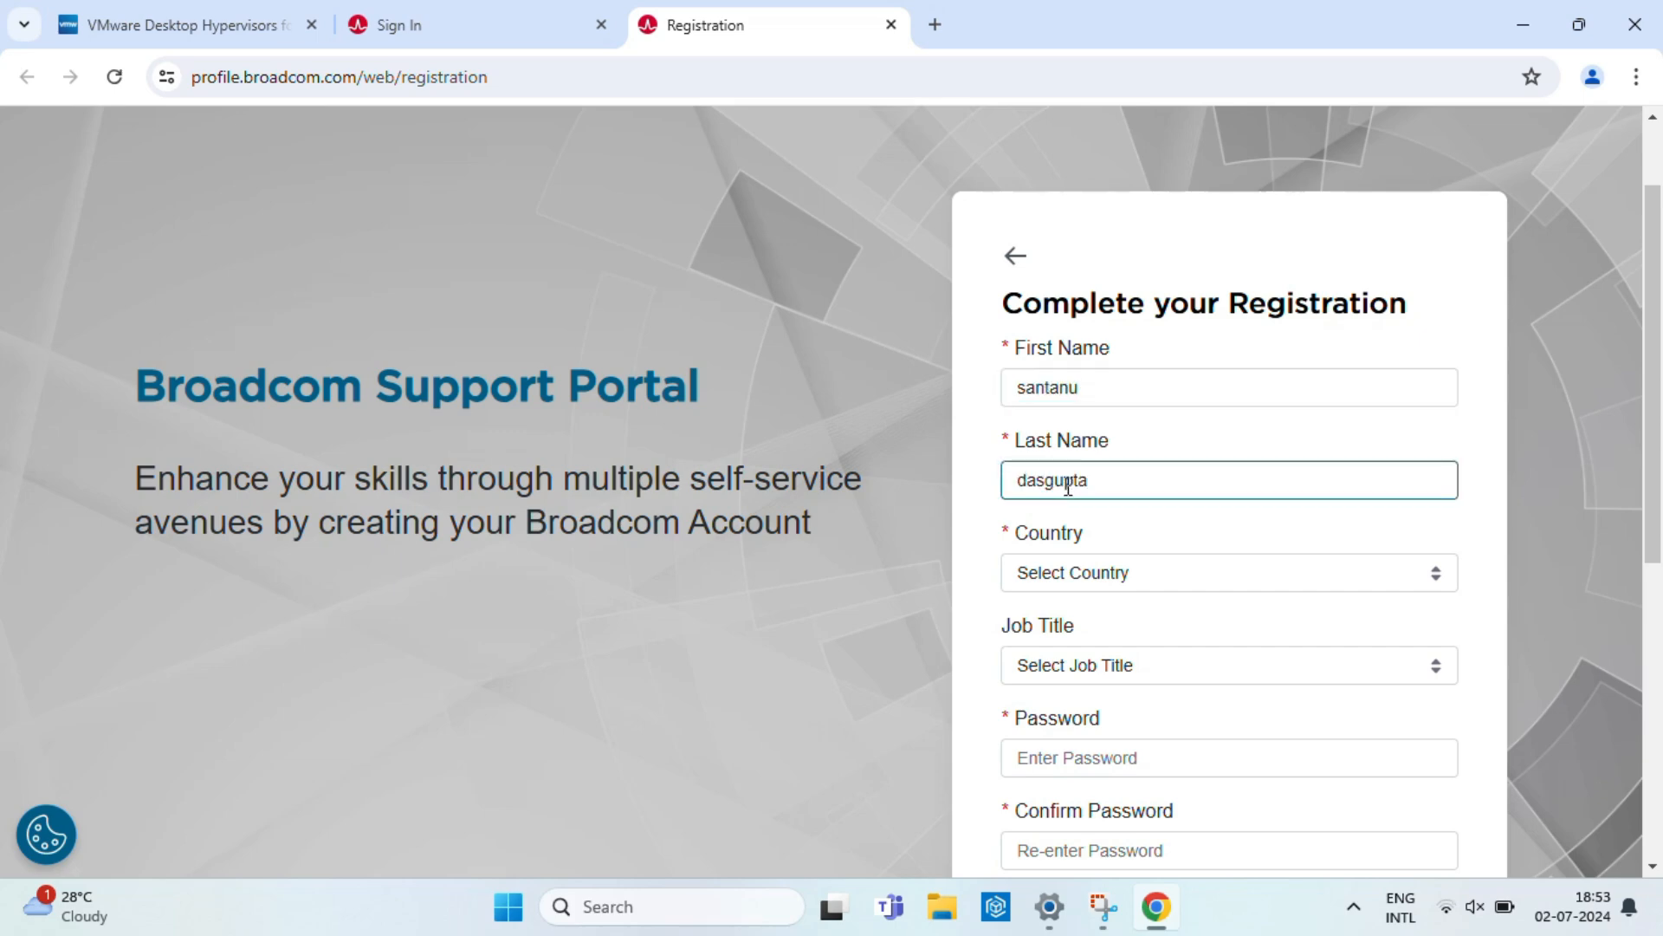
pyautogui.click(1084, 574)
pyautogui.write('ind')
pyautogui.press('Return')
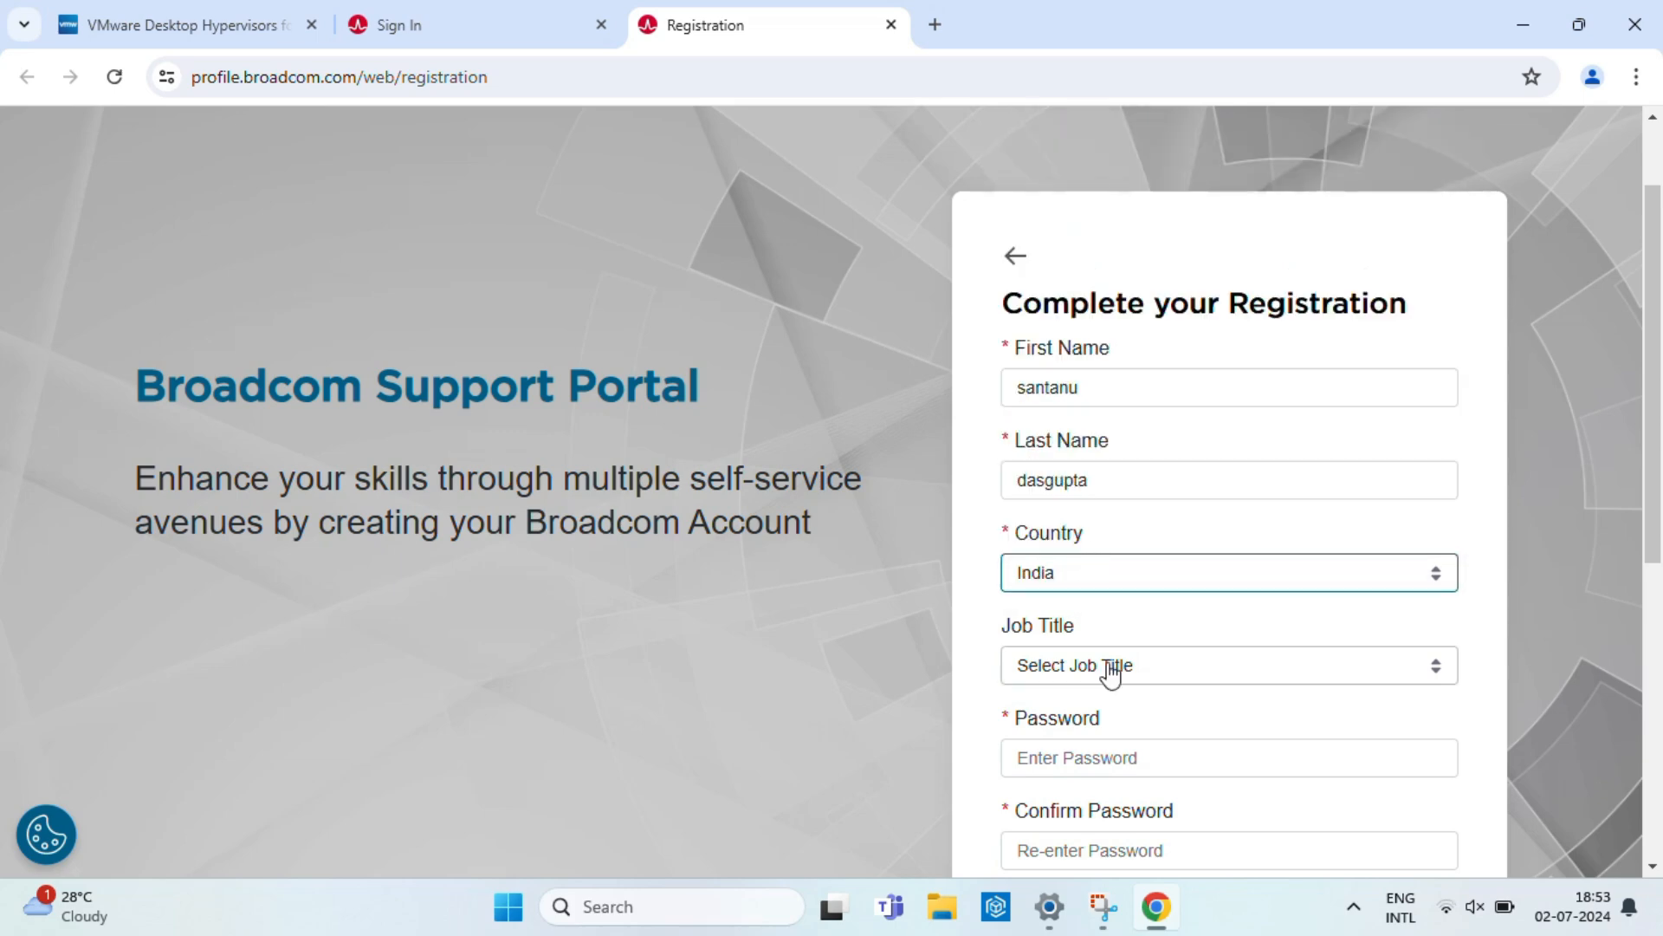
pyautogui.click(1106, 668)
pyautogui.click(1081, 568)
# Enter and confirm the account password, accept the Terms of Use, and create the account
pyautogui.scroll(-2, 1165, 624)
pyautogui.click(1136, 513)
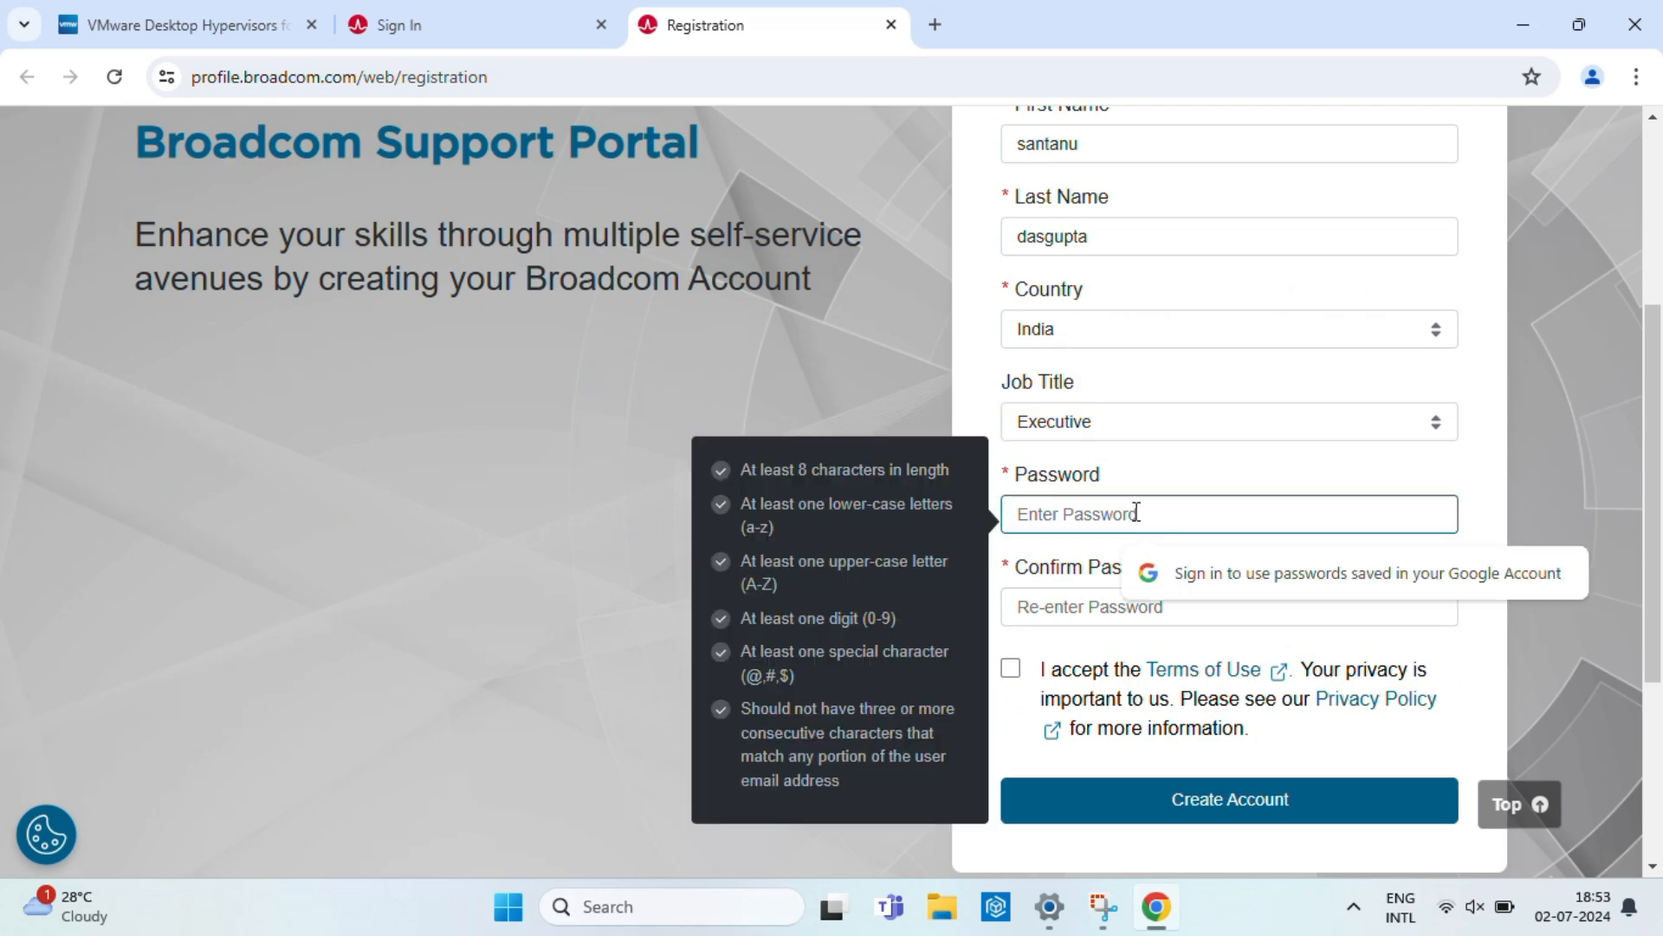
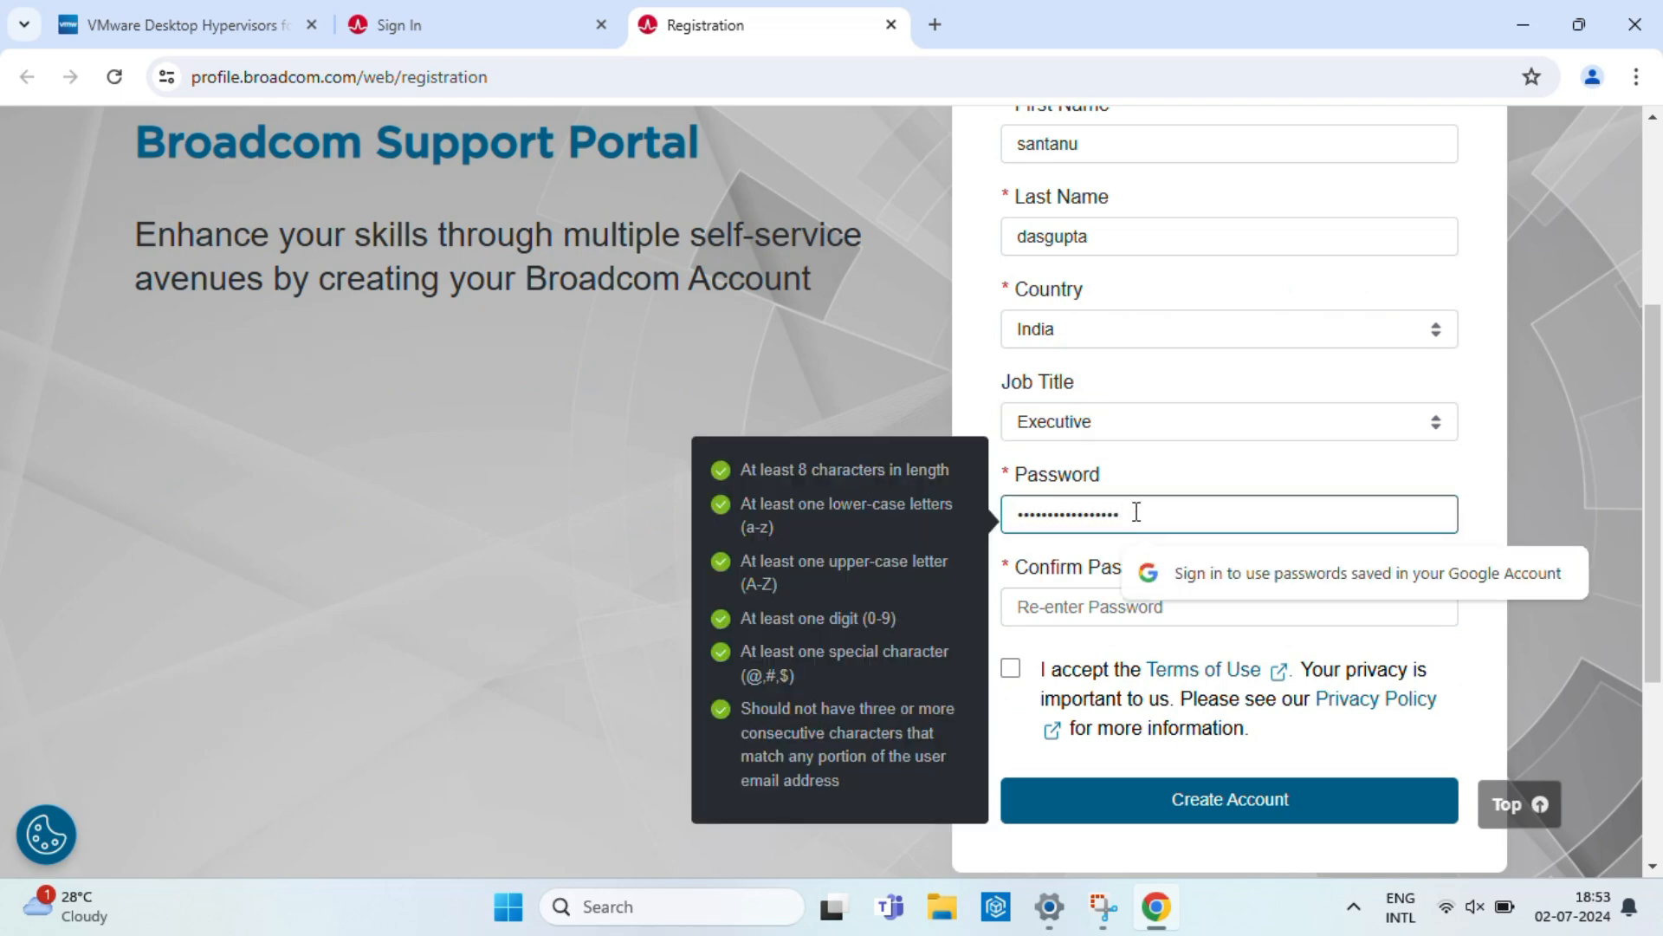
pyautogui.click(1060, 606)
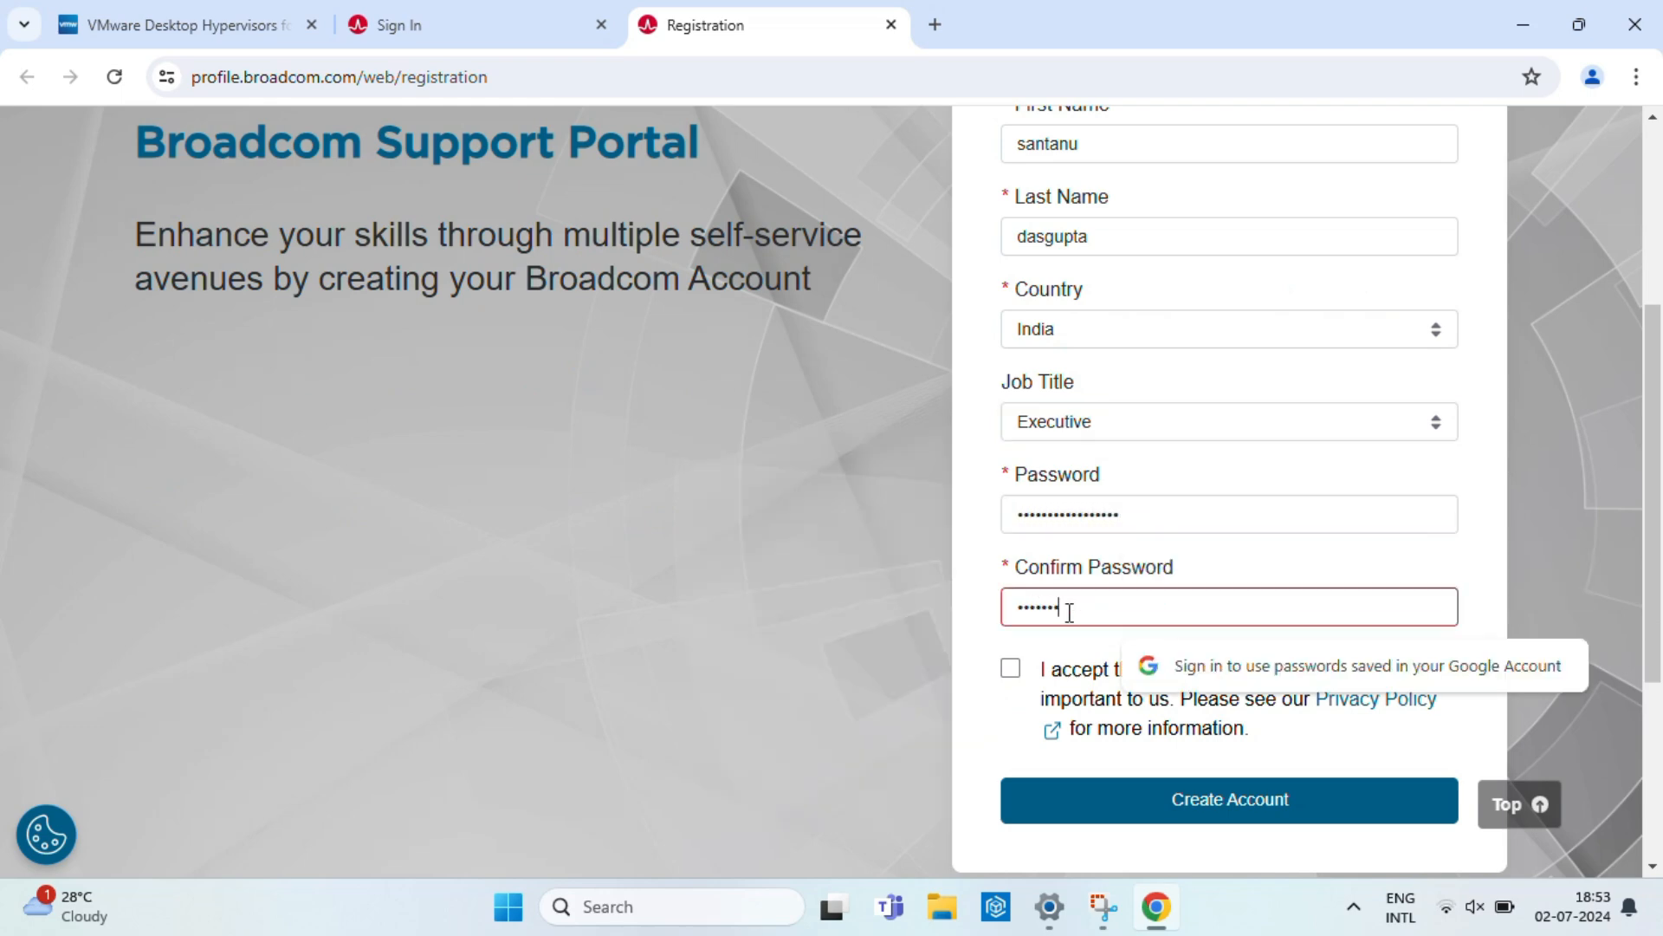
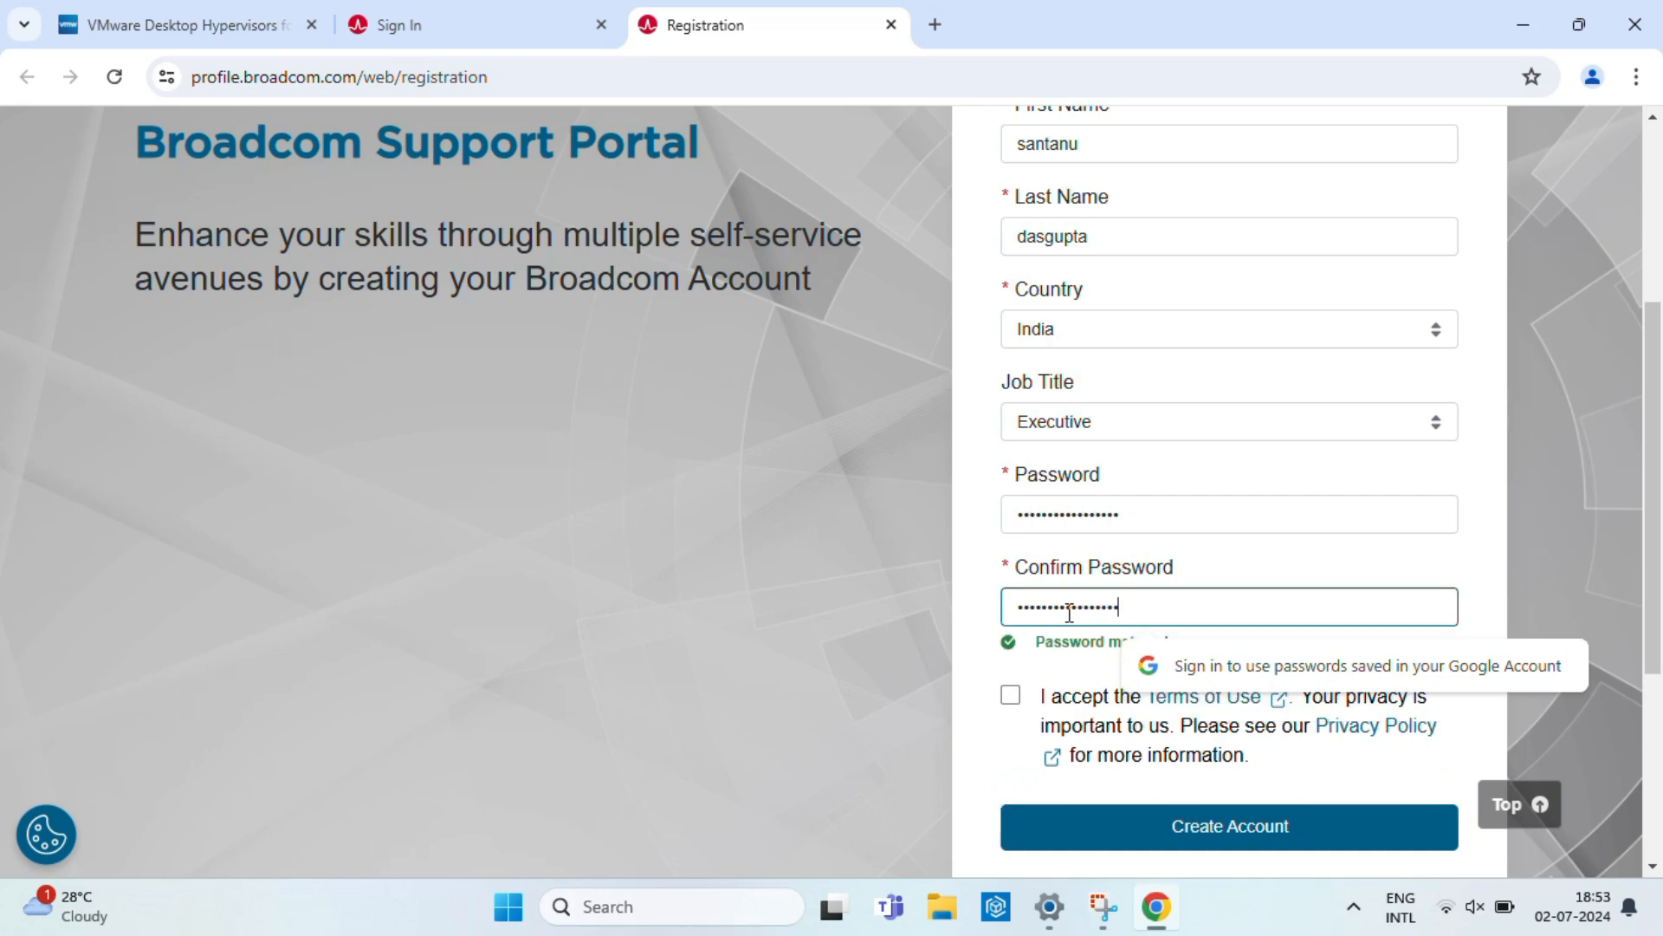
pyautogui.click(1011, 694)
pyautogui.click(1230, 830)
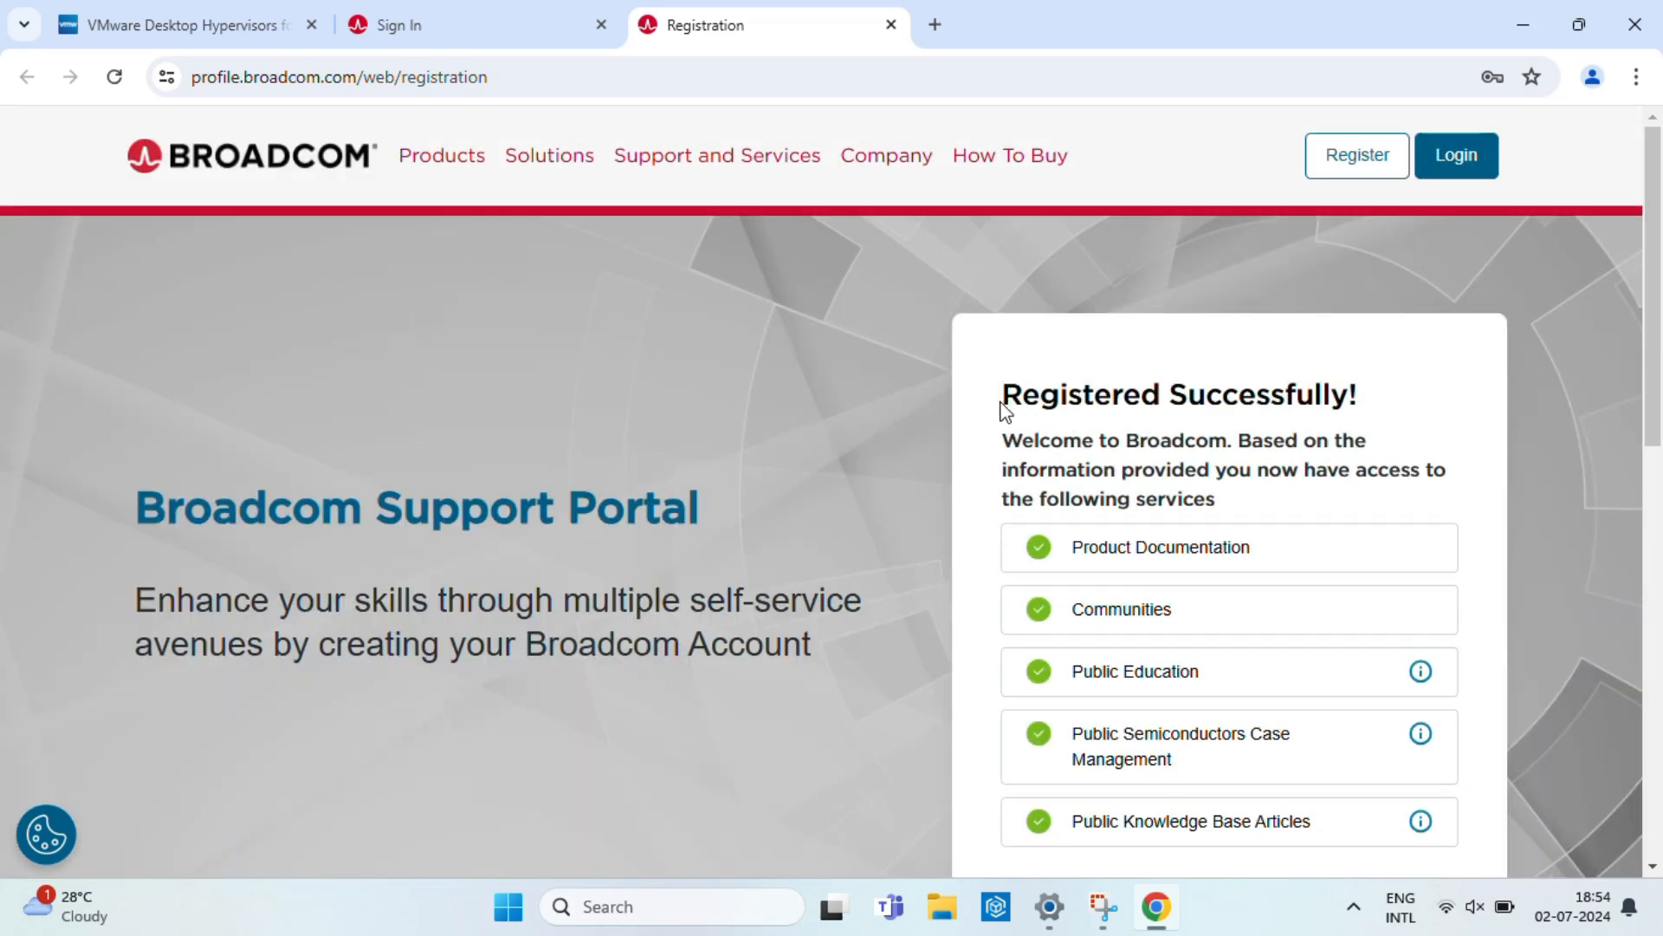
# Highlight the Registered Successfully! message and the note about unlocking additional services
pyautogui.moveTo(1001, 402); pyautogui.dragTo(1370, 387)
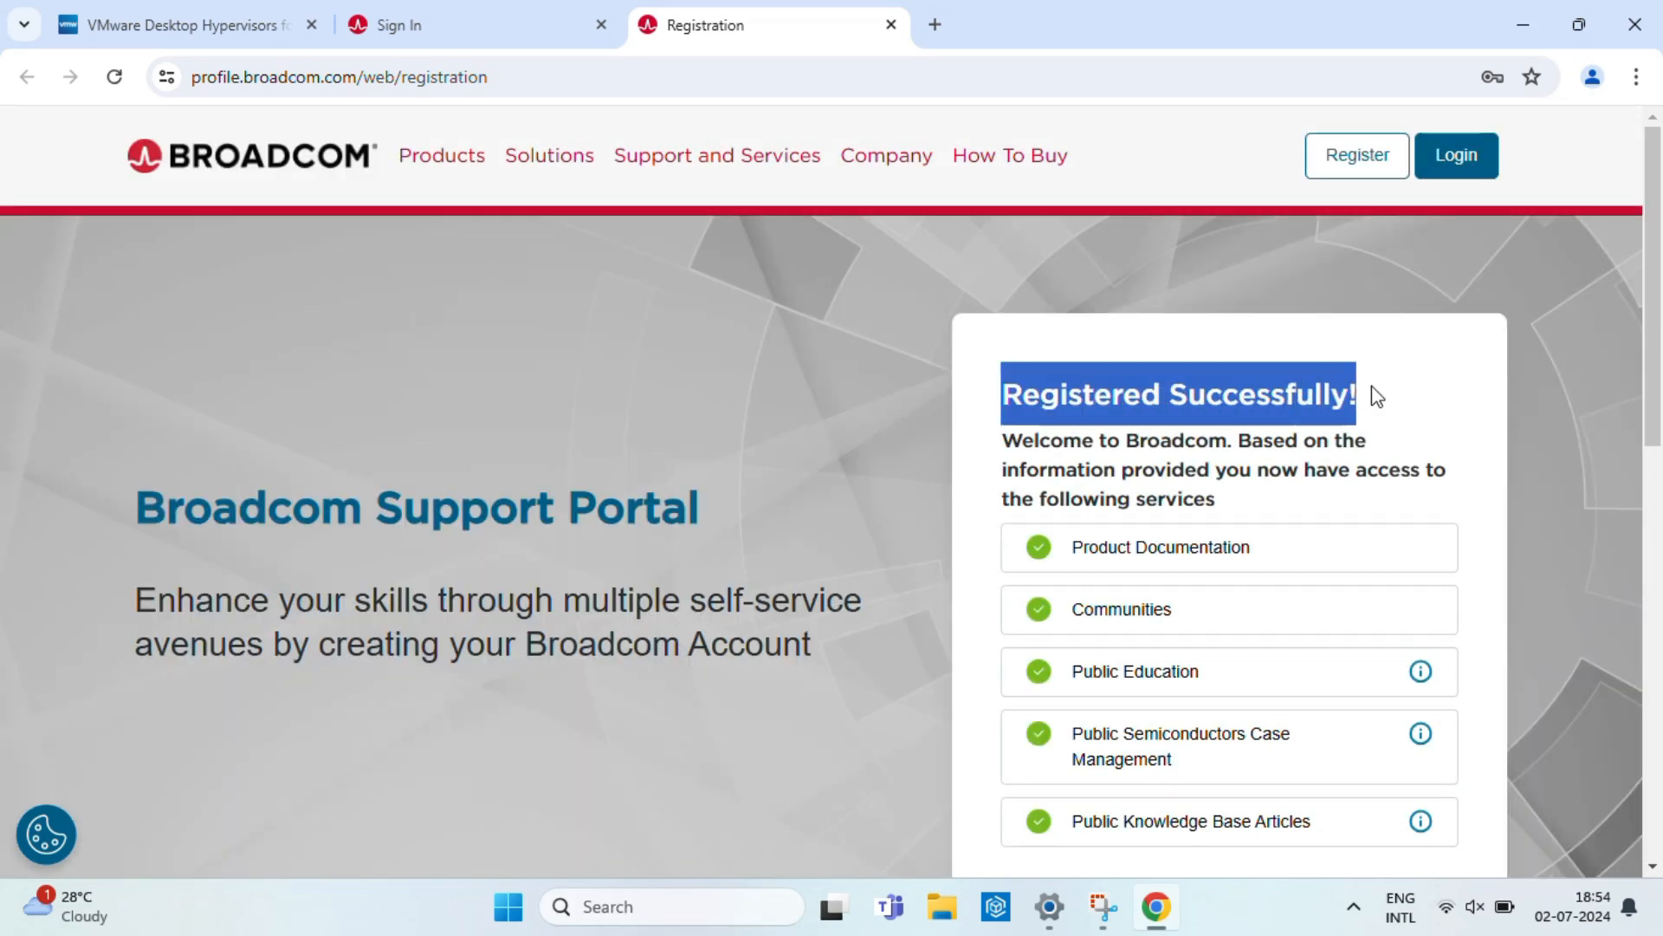
pyautogui.scroll(-5, 1371, 397)
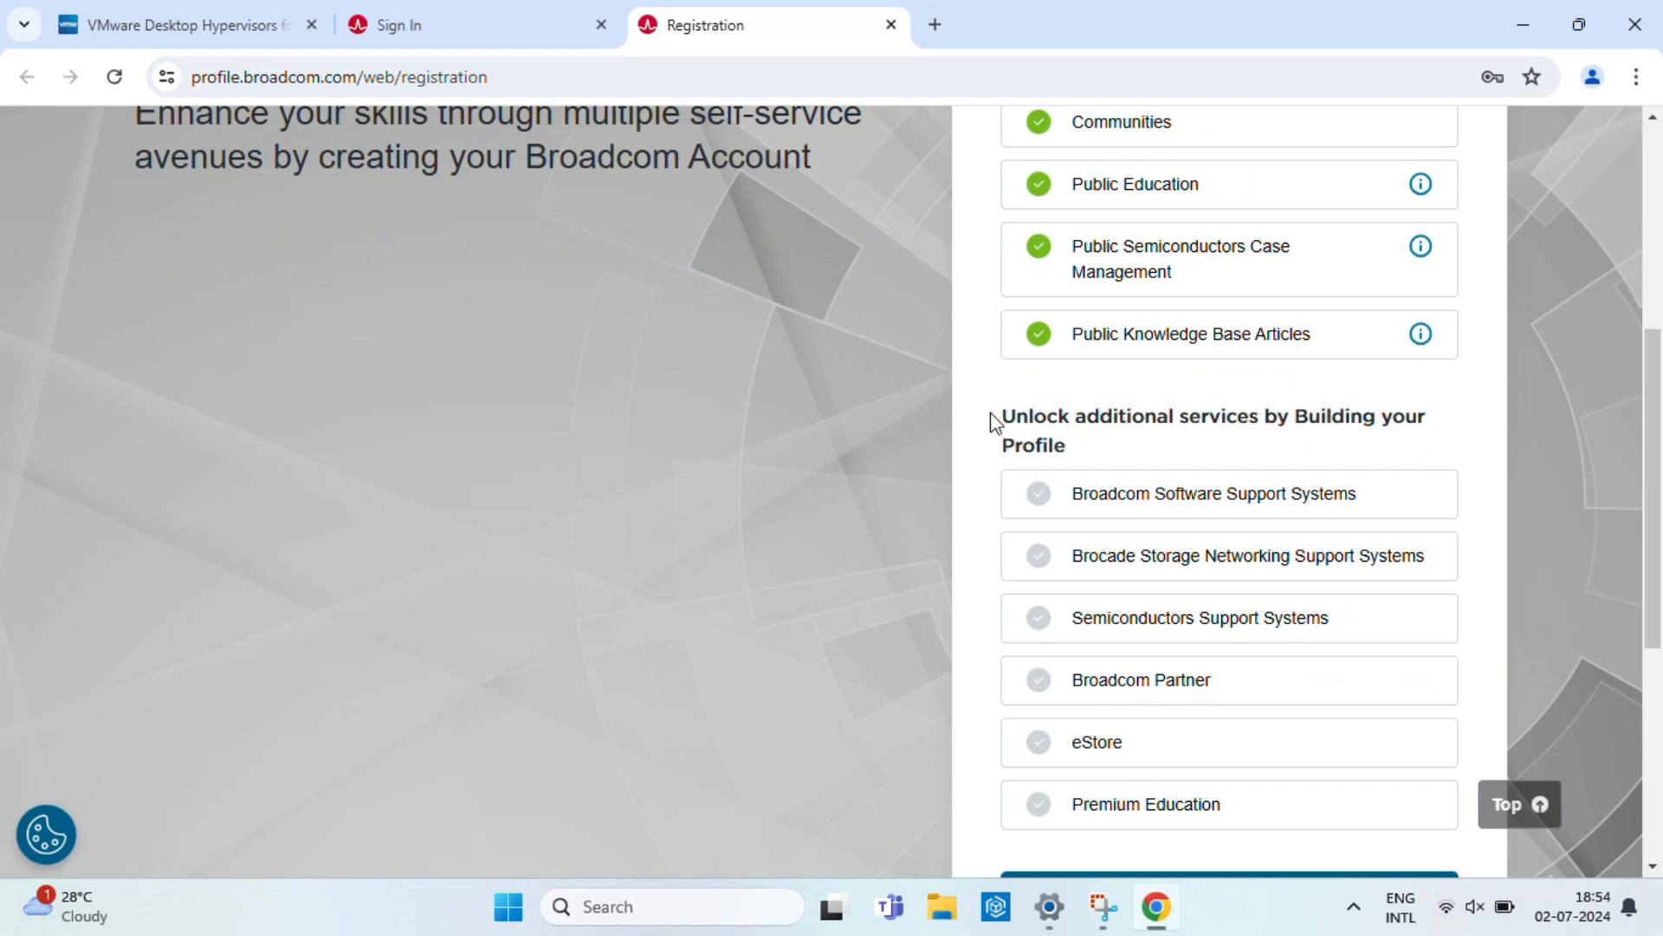
pyautogui.moveTo(995, 422); pyautogui.dragTo(1149, 438)
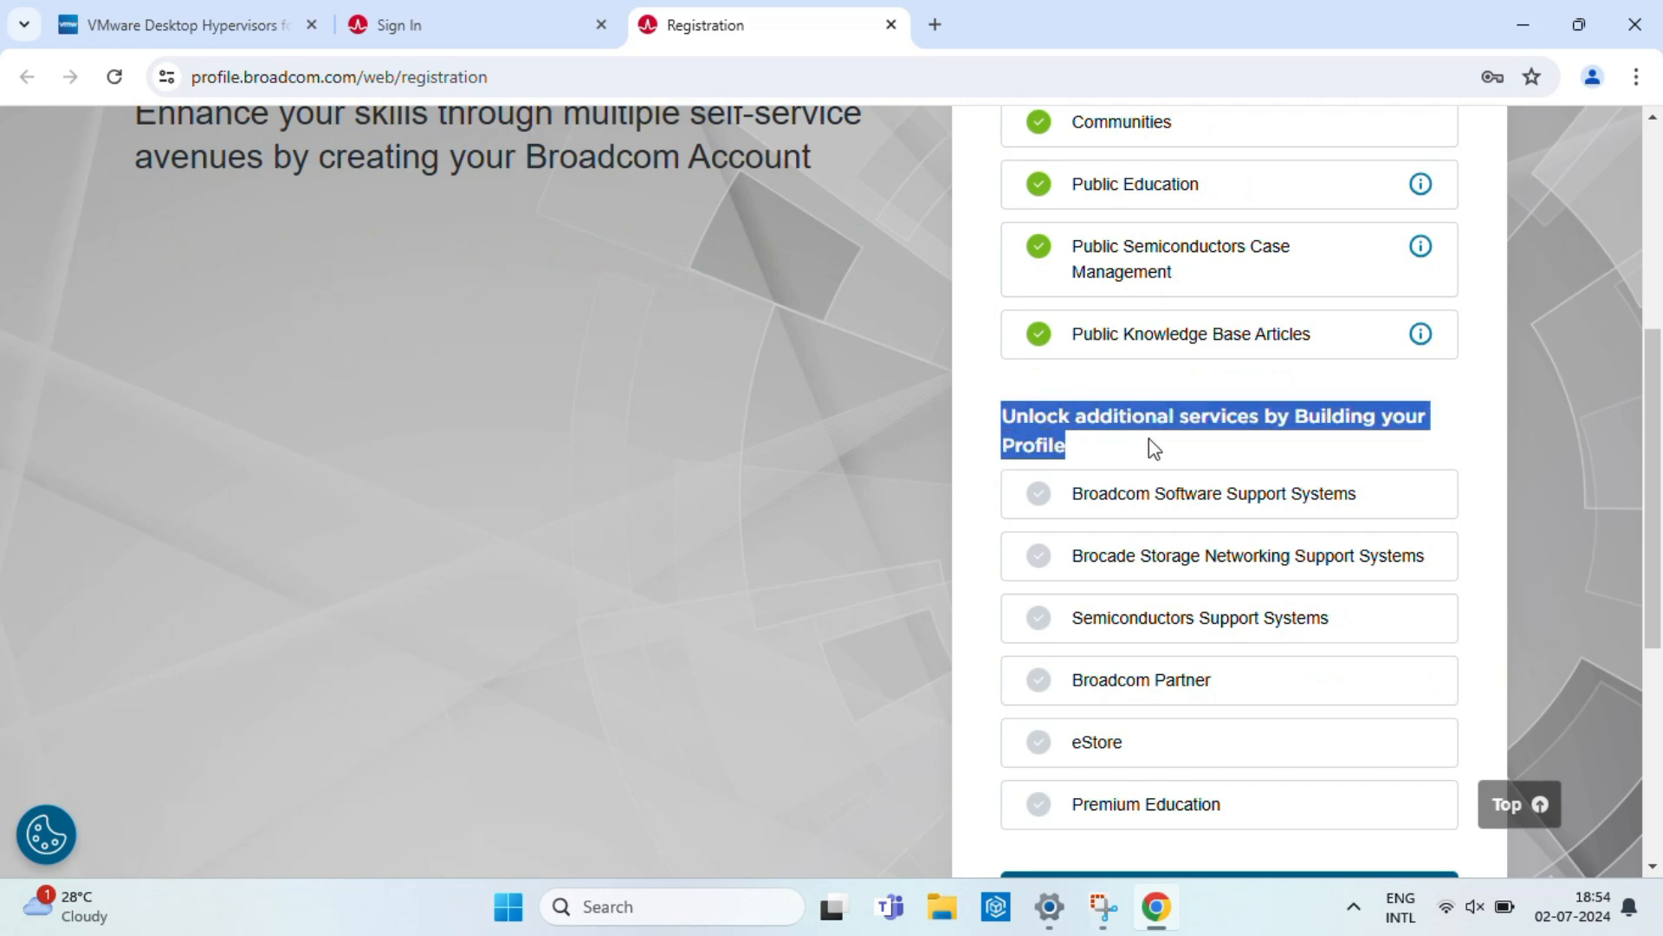
pyautogui.scroll(-4, 1148, 438)
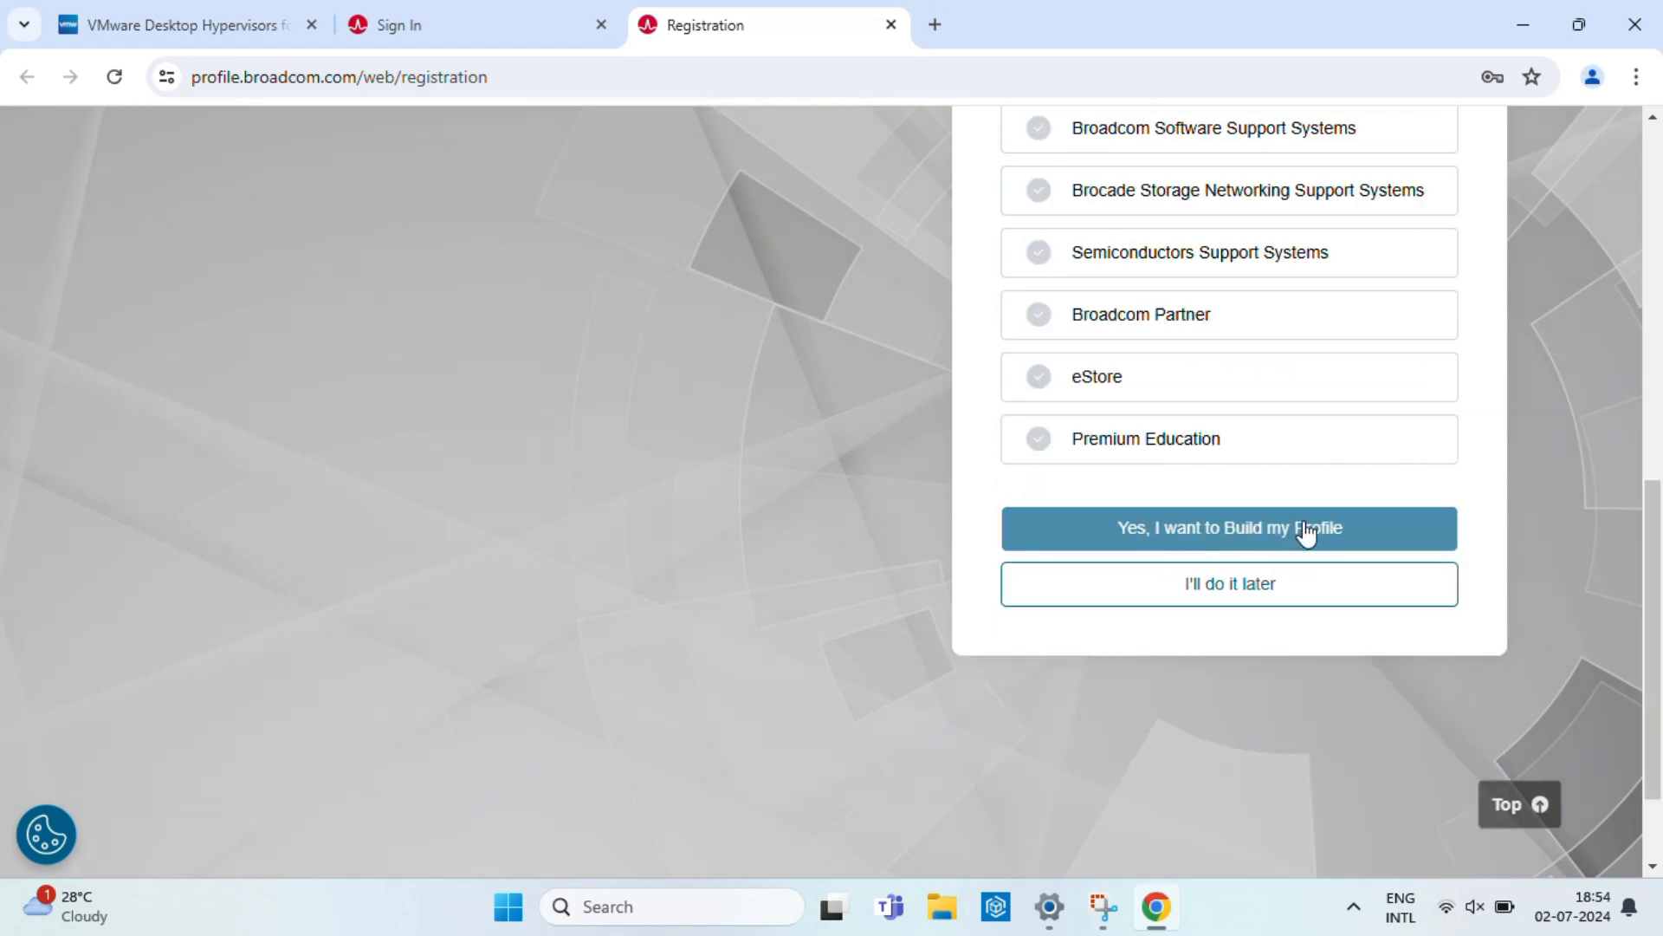
# Postpone profile building and log in with the new account's e-mail as username
pyautogui.click(1224, 596)
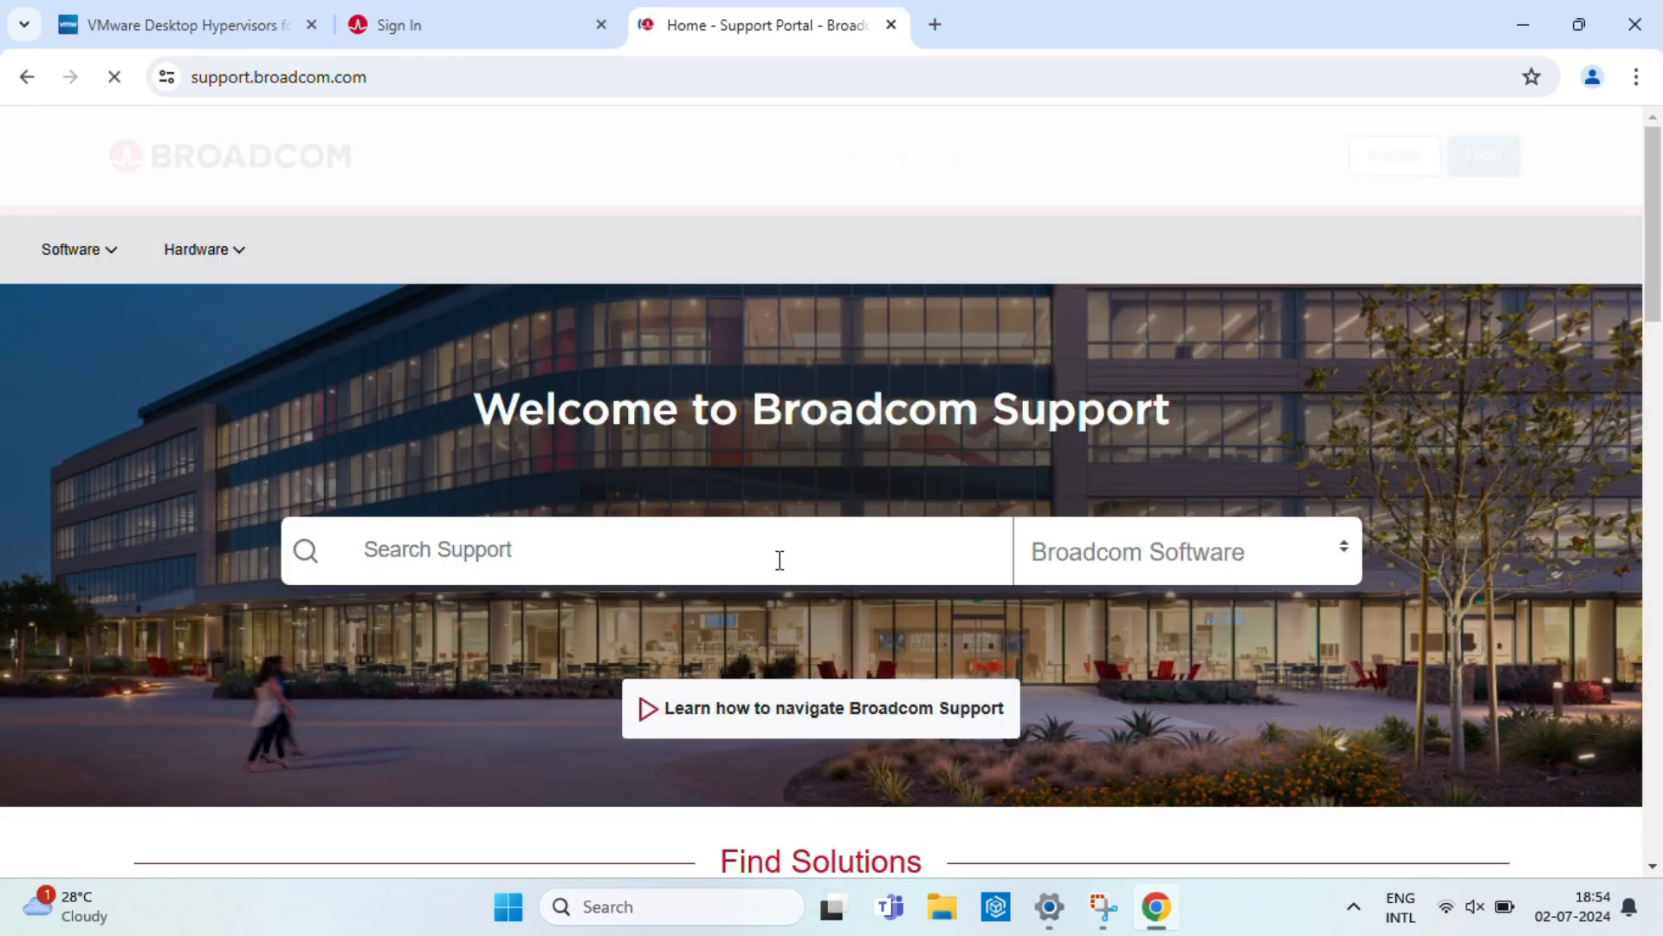
pyautogui.click(1484, 155)
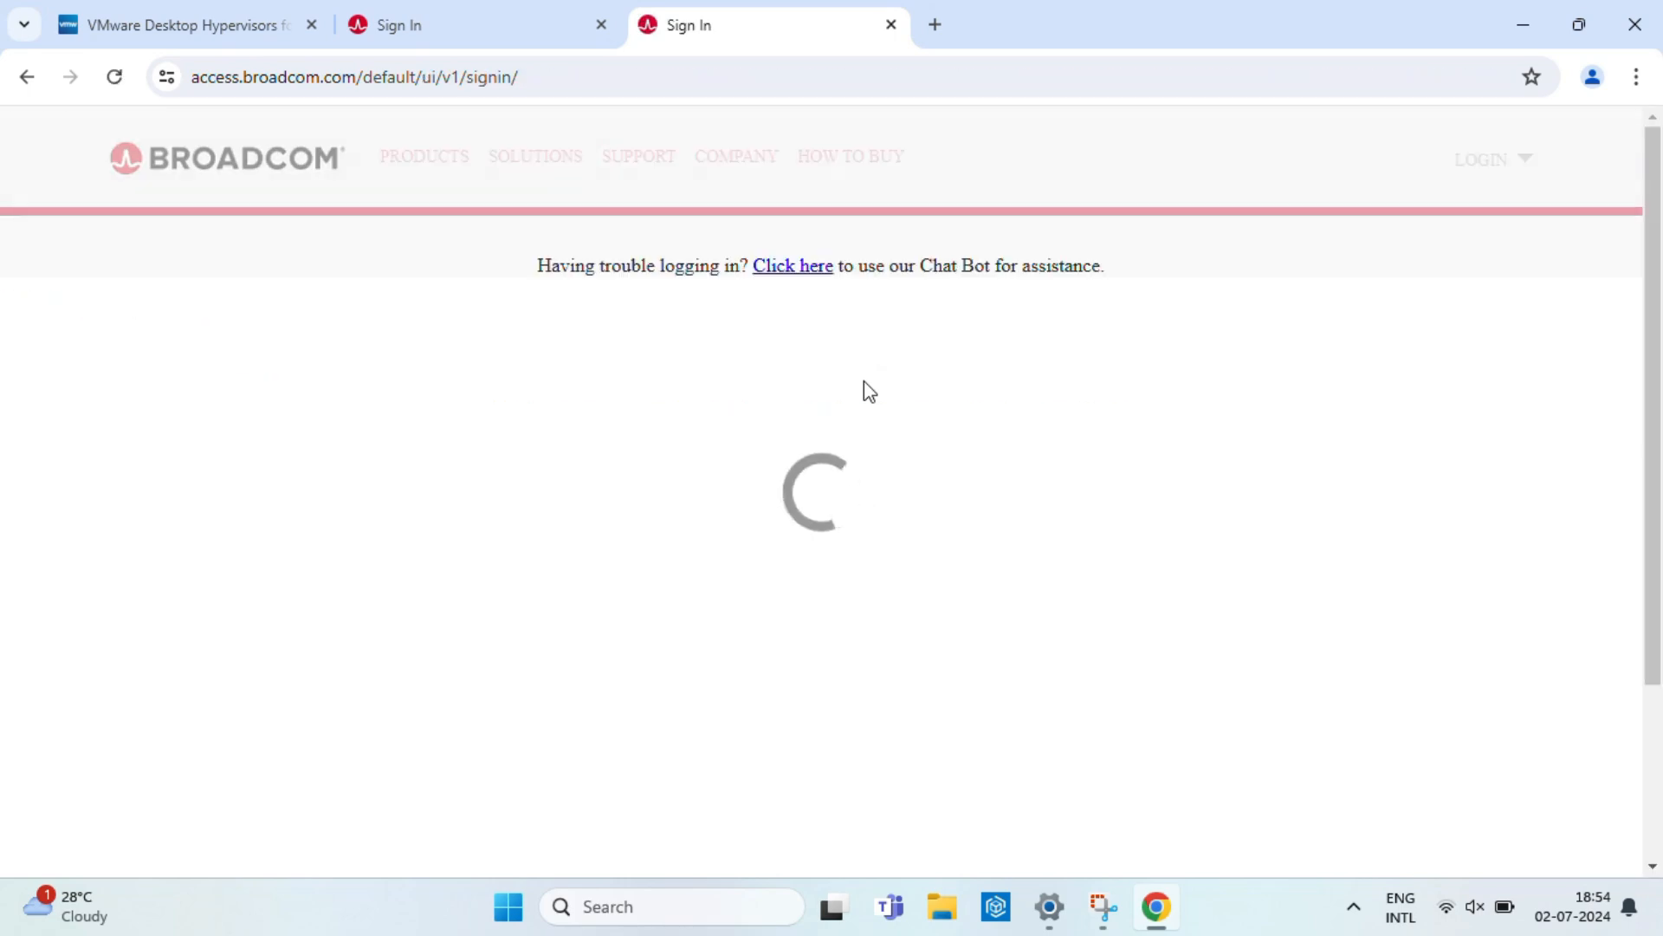
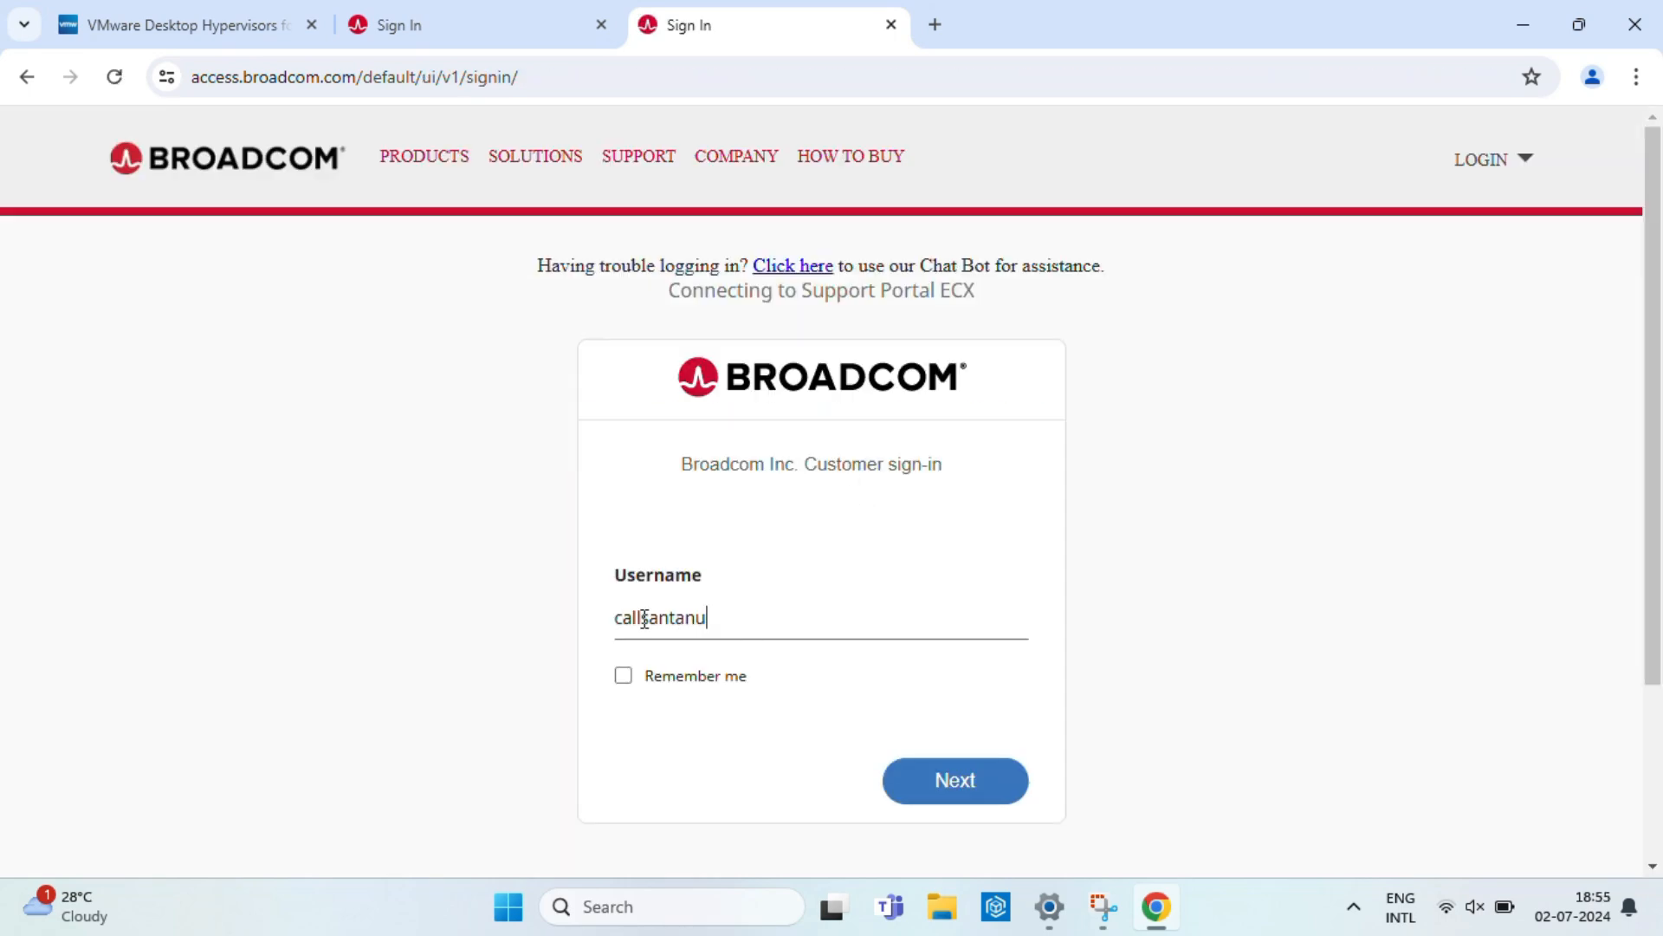
pyautogui.press('Return')
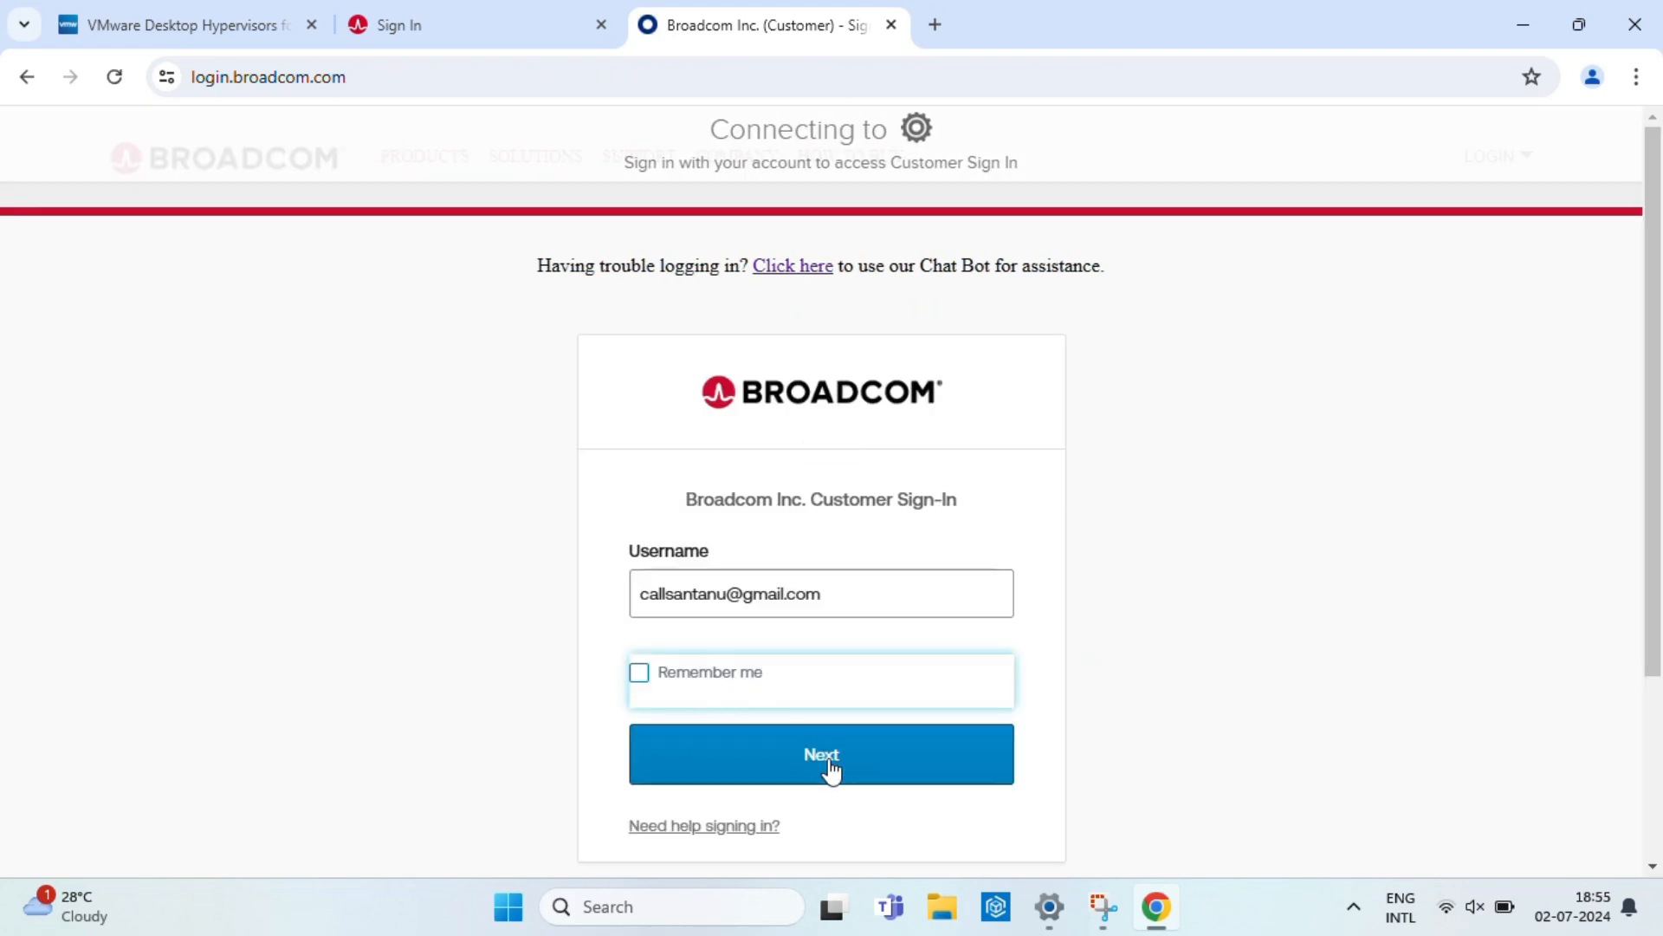
# Enter the account password to sign in, choosing Never to saving it in Chrome
pyautogui.click(832, 770)
pyautogui.write('••••')
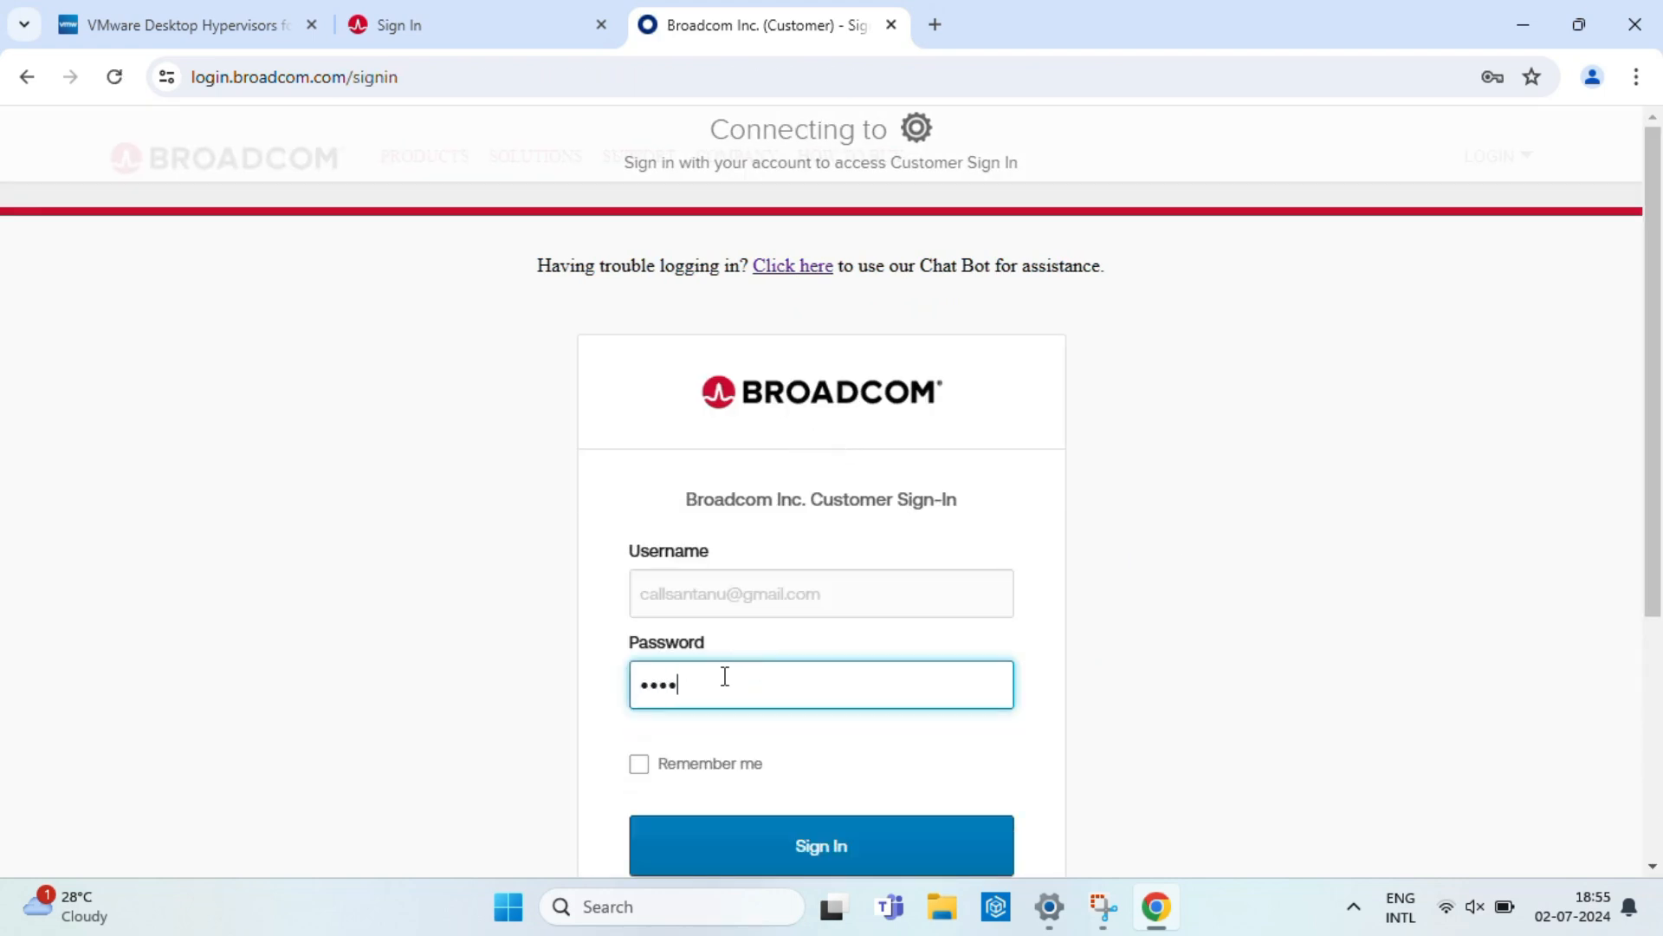
pyautogui.press('Return')
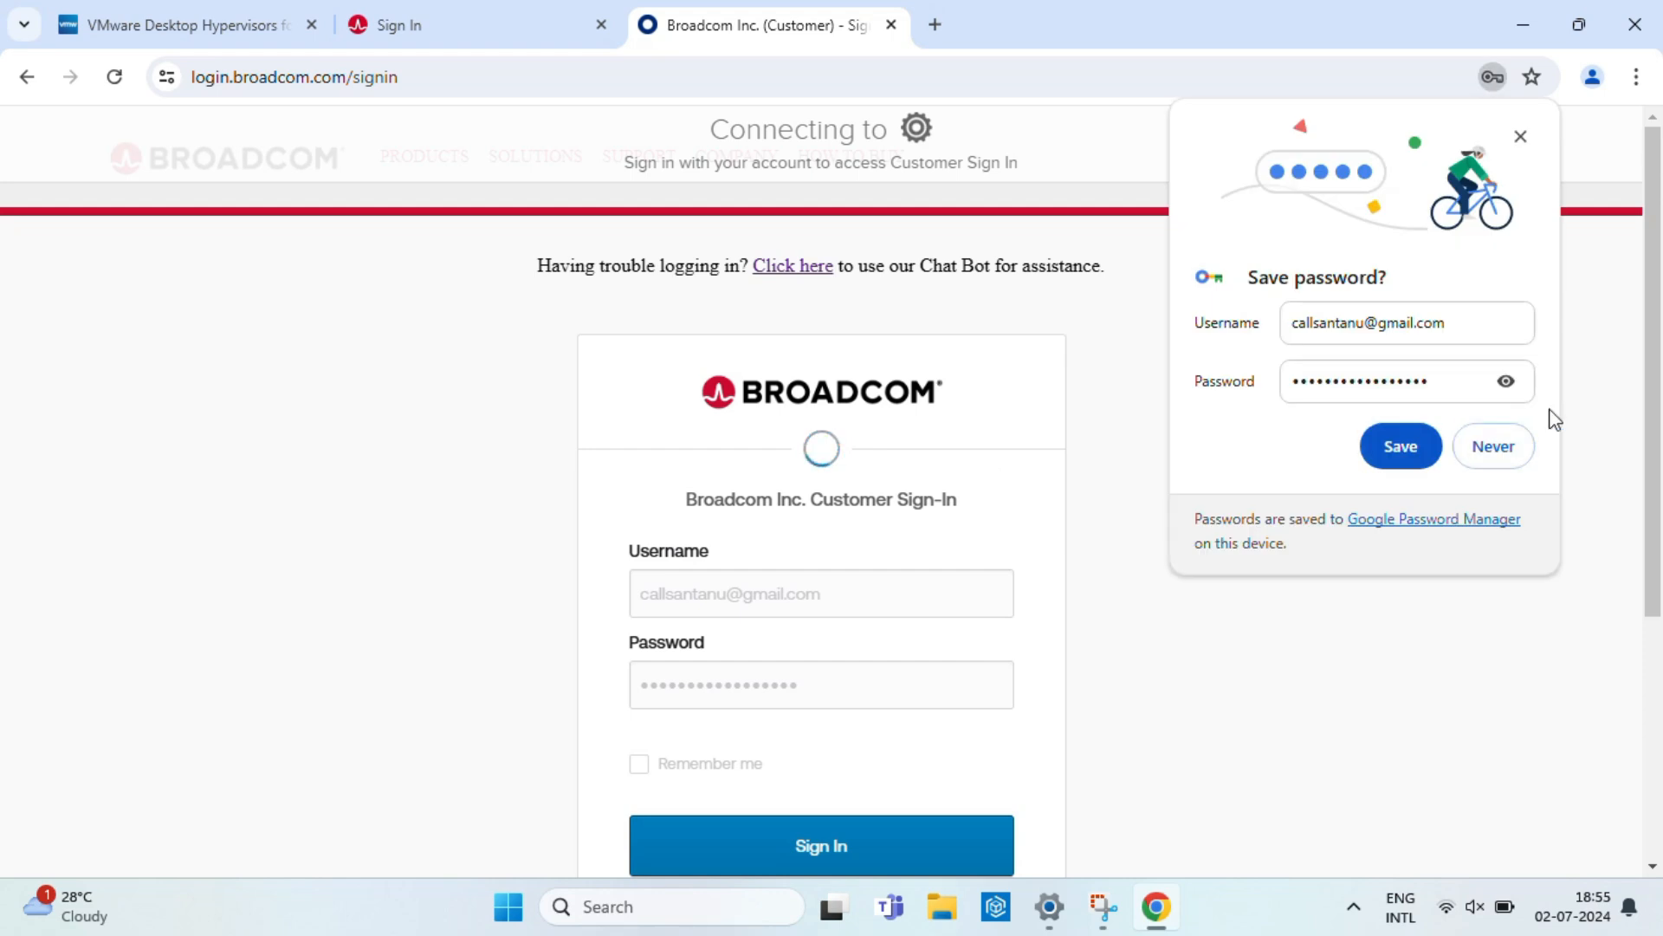
pyautogui.click(1496, 448)
pyautogui.click(480, 27)
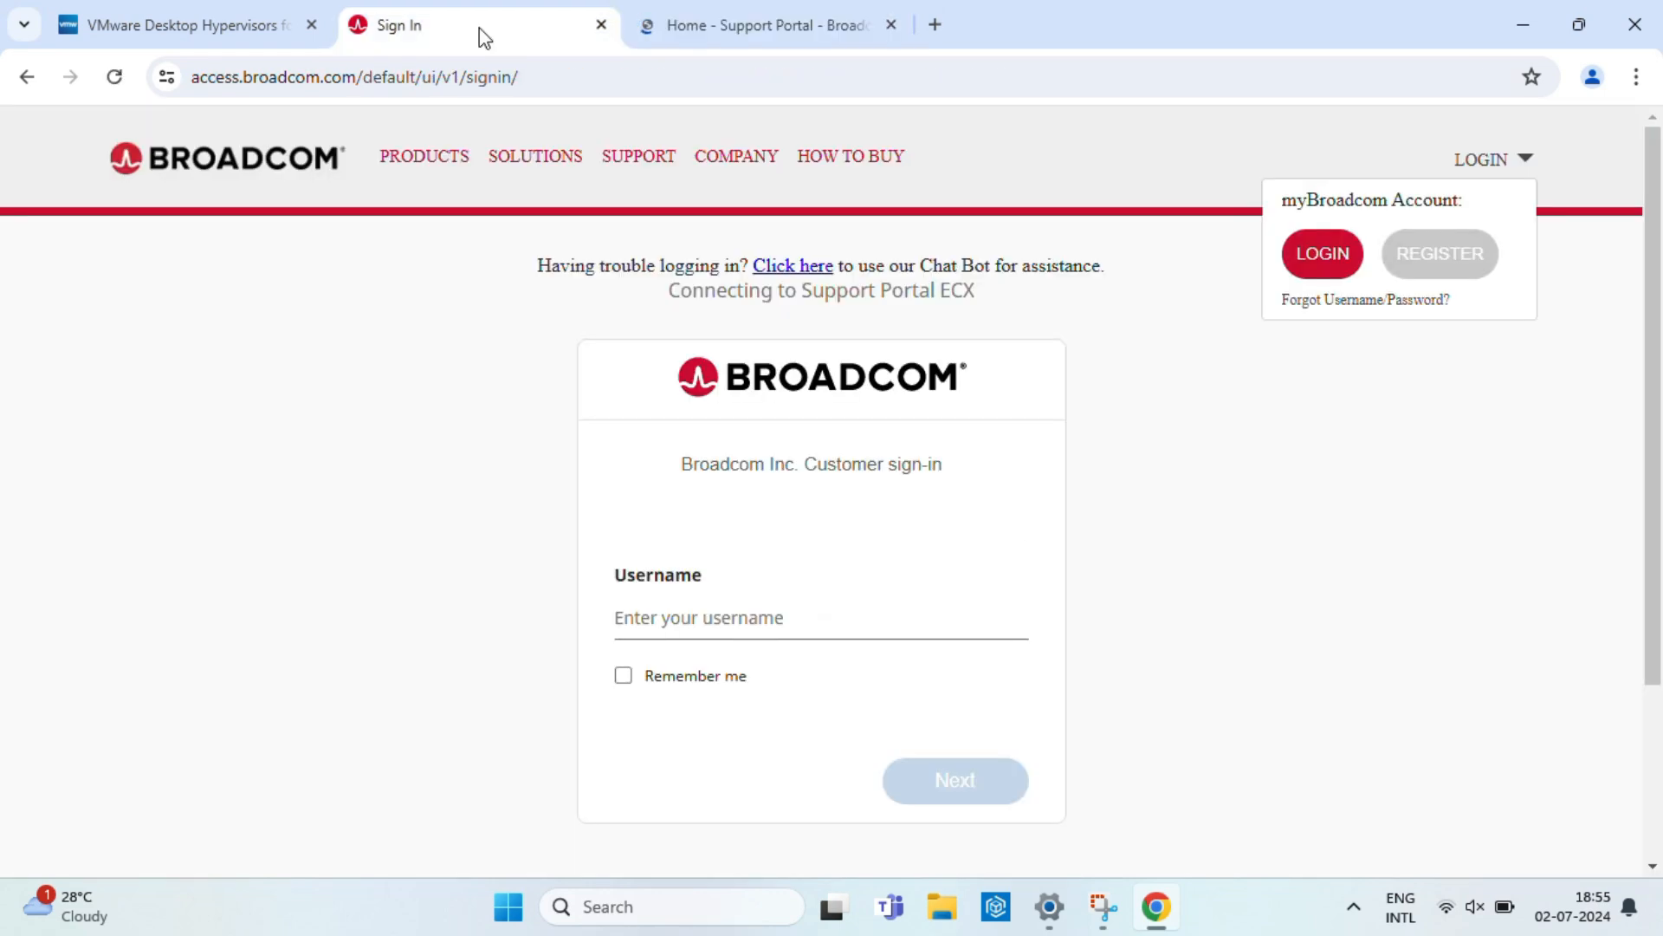
# Back on the VMware hypervisors page, open Download Fusion or Workstation, then My Dashboard
pyautogui.click(235, 40)
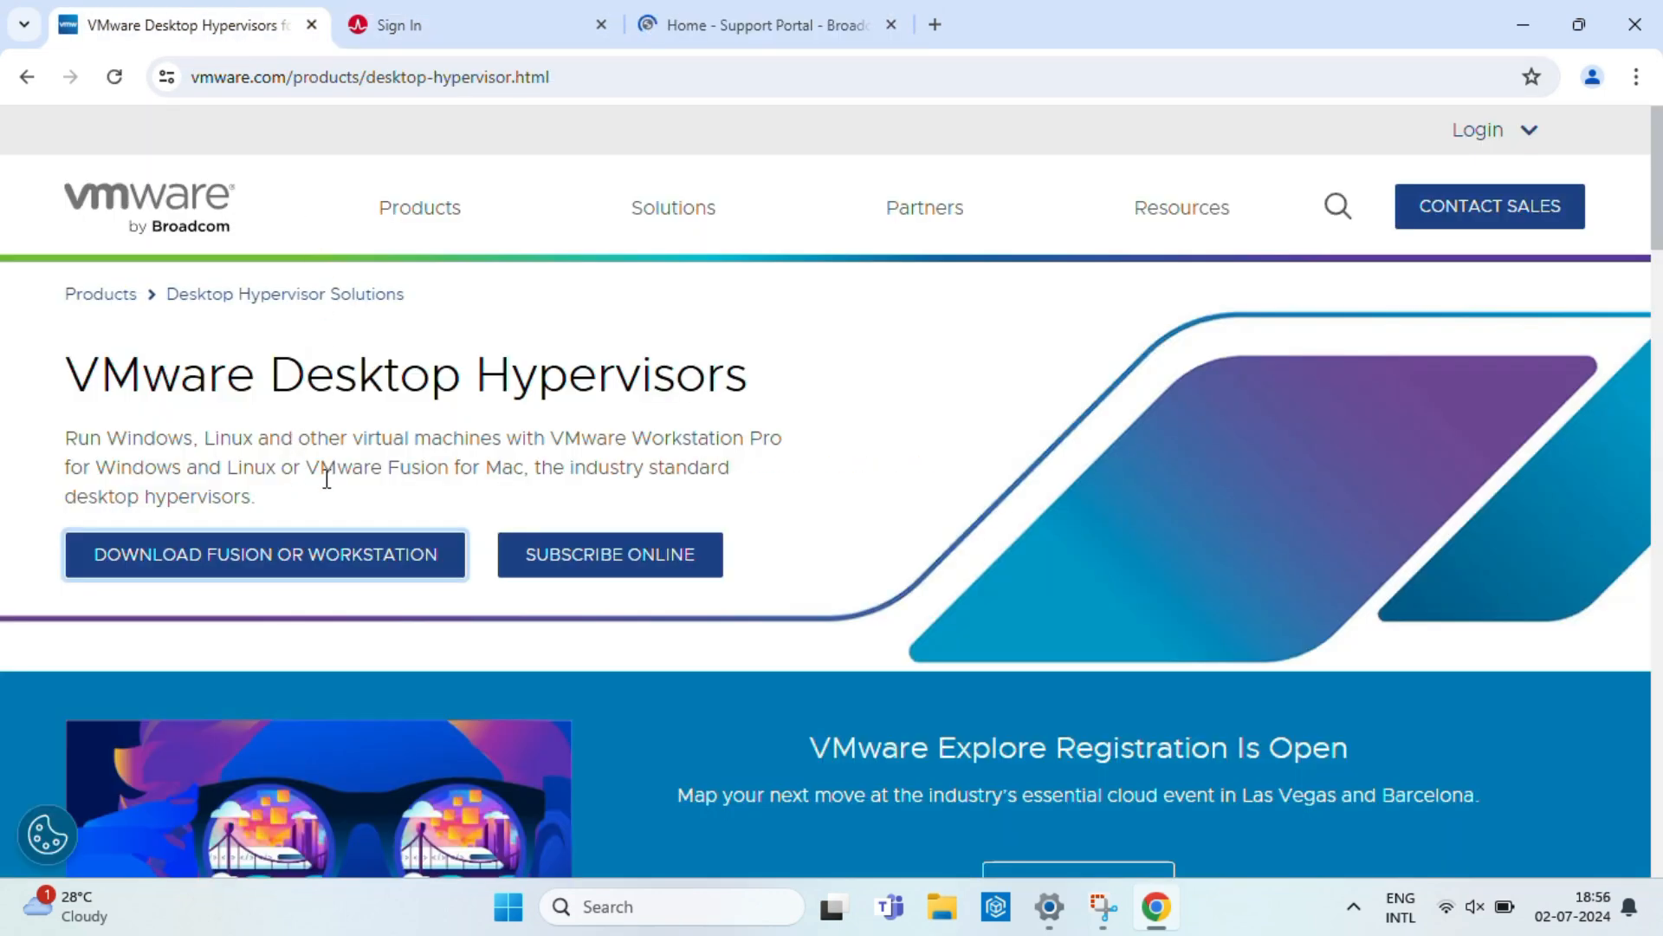
pyautogui.scroll(-8, 772, 494)
pyautogui.scroll(7, 772, 494)
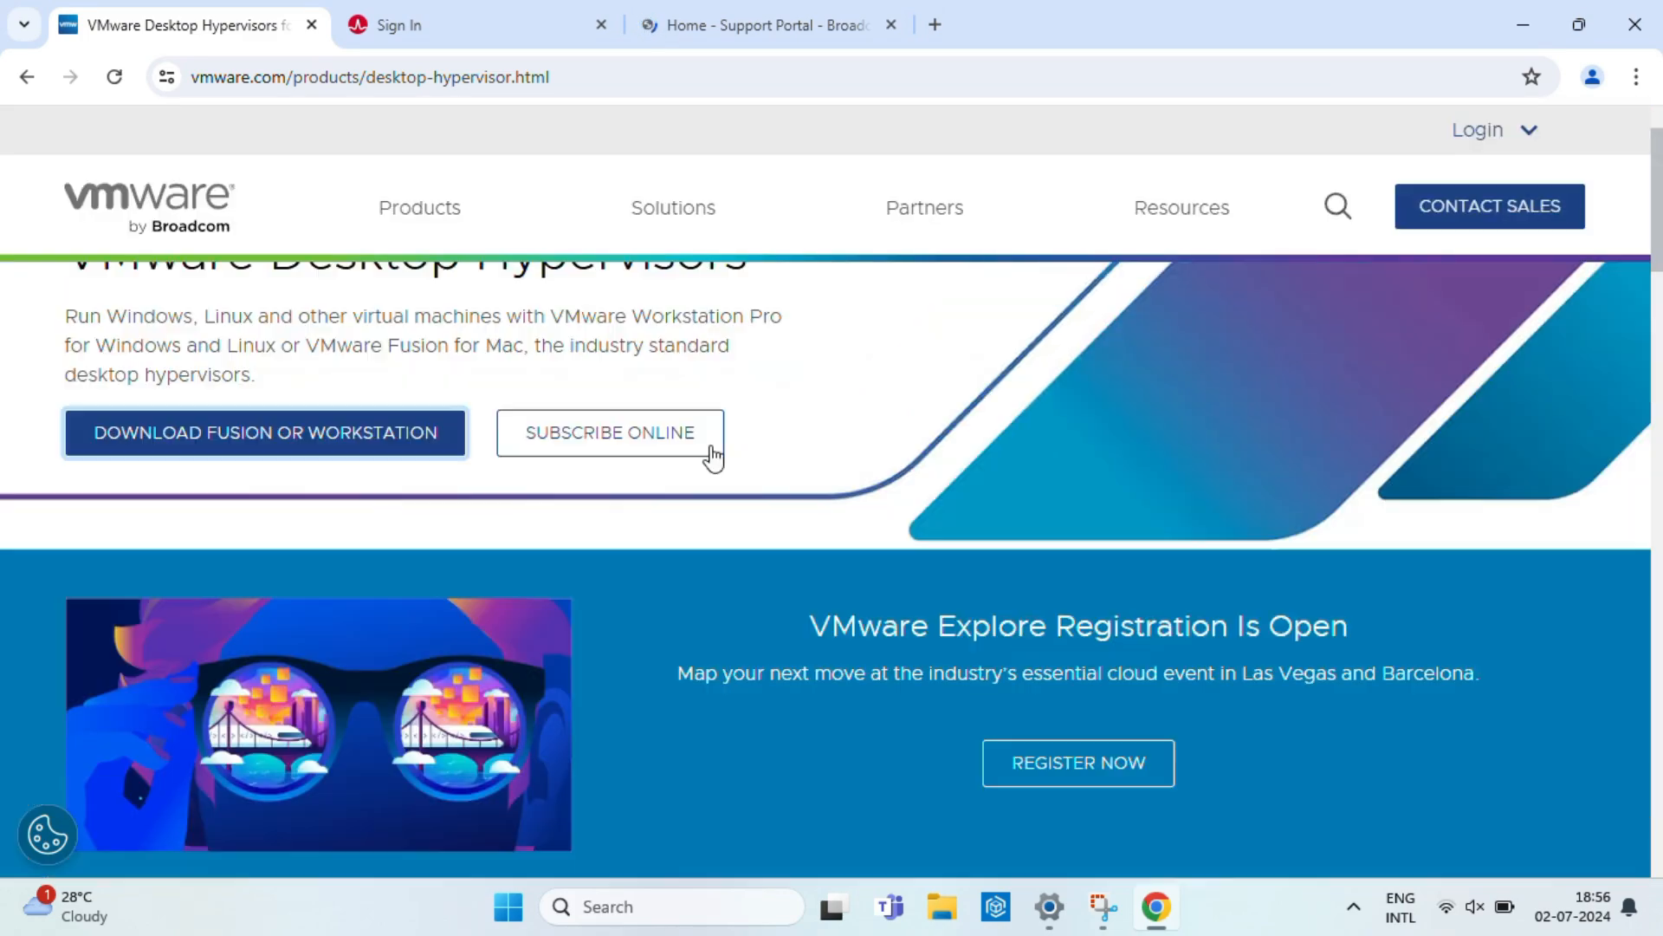
pyautogui.scroll(2, 712, 454)
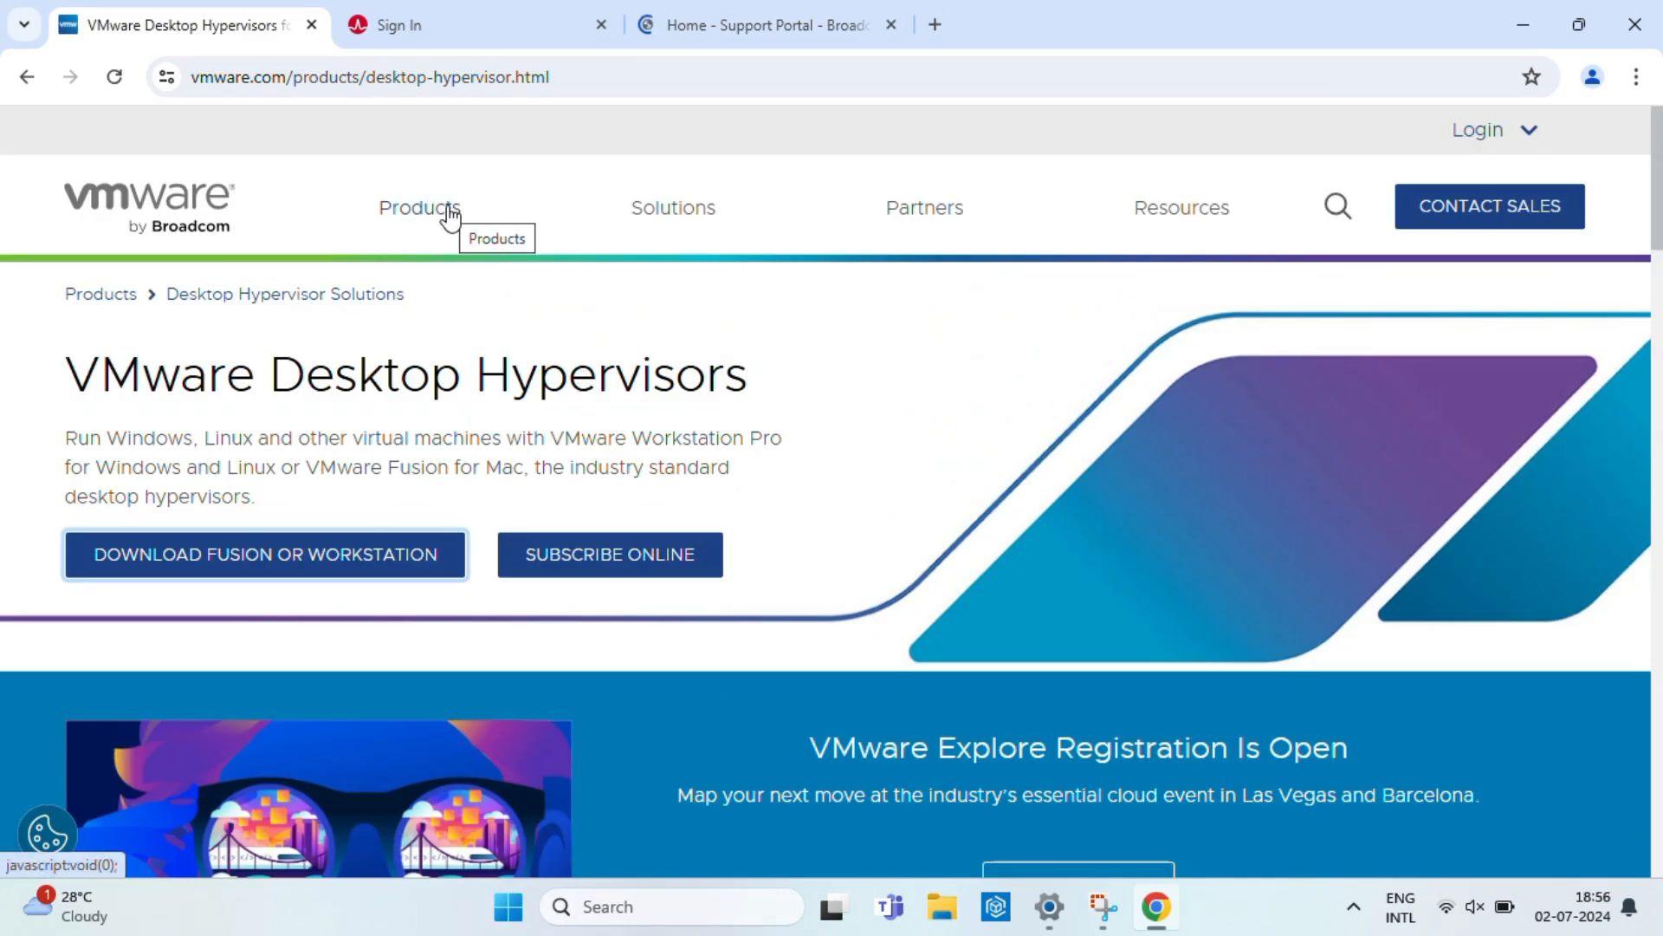
pyautogui.click(295, 559)
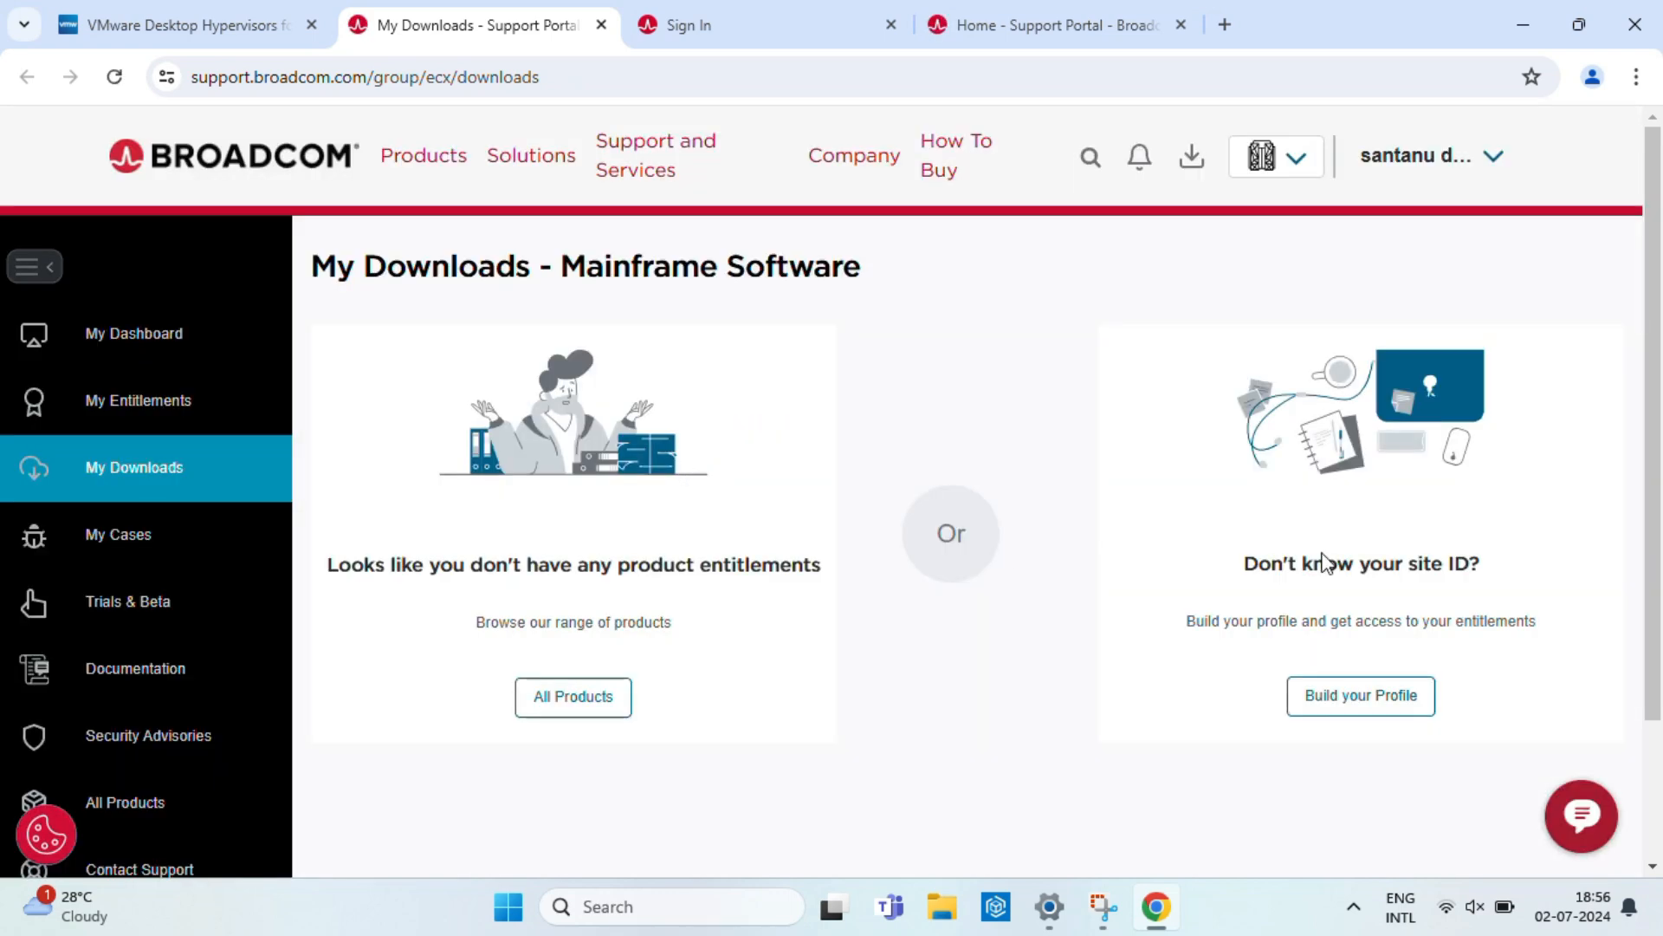
pyautogui.click(153, 334)
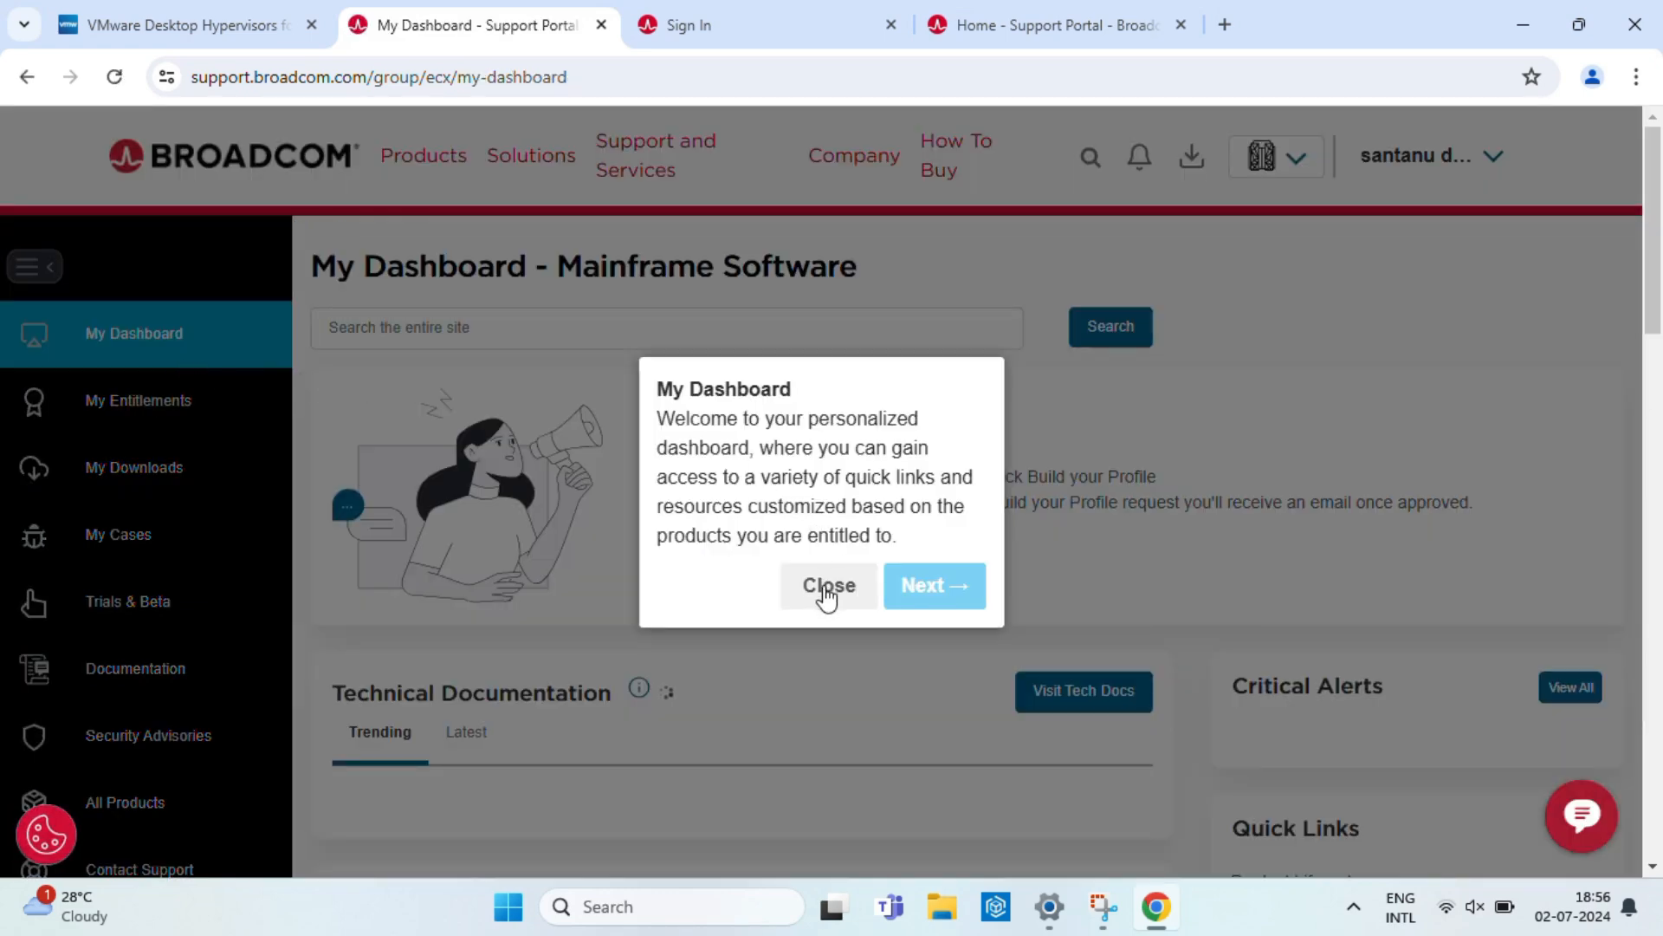
# Dismiss the welcome popup and search the site for VMware Workstation Pro
pyautogui.click(827, 588)
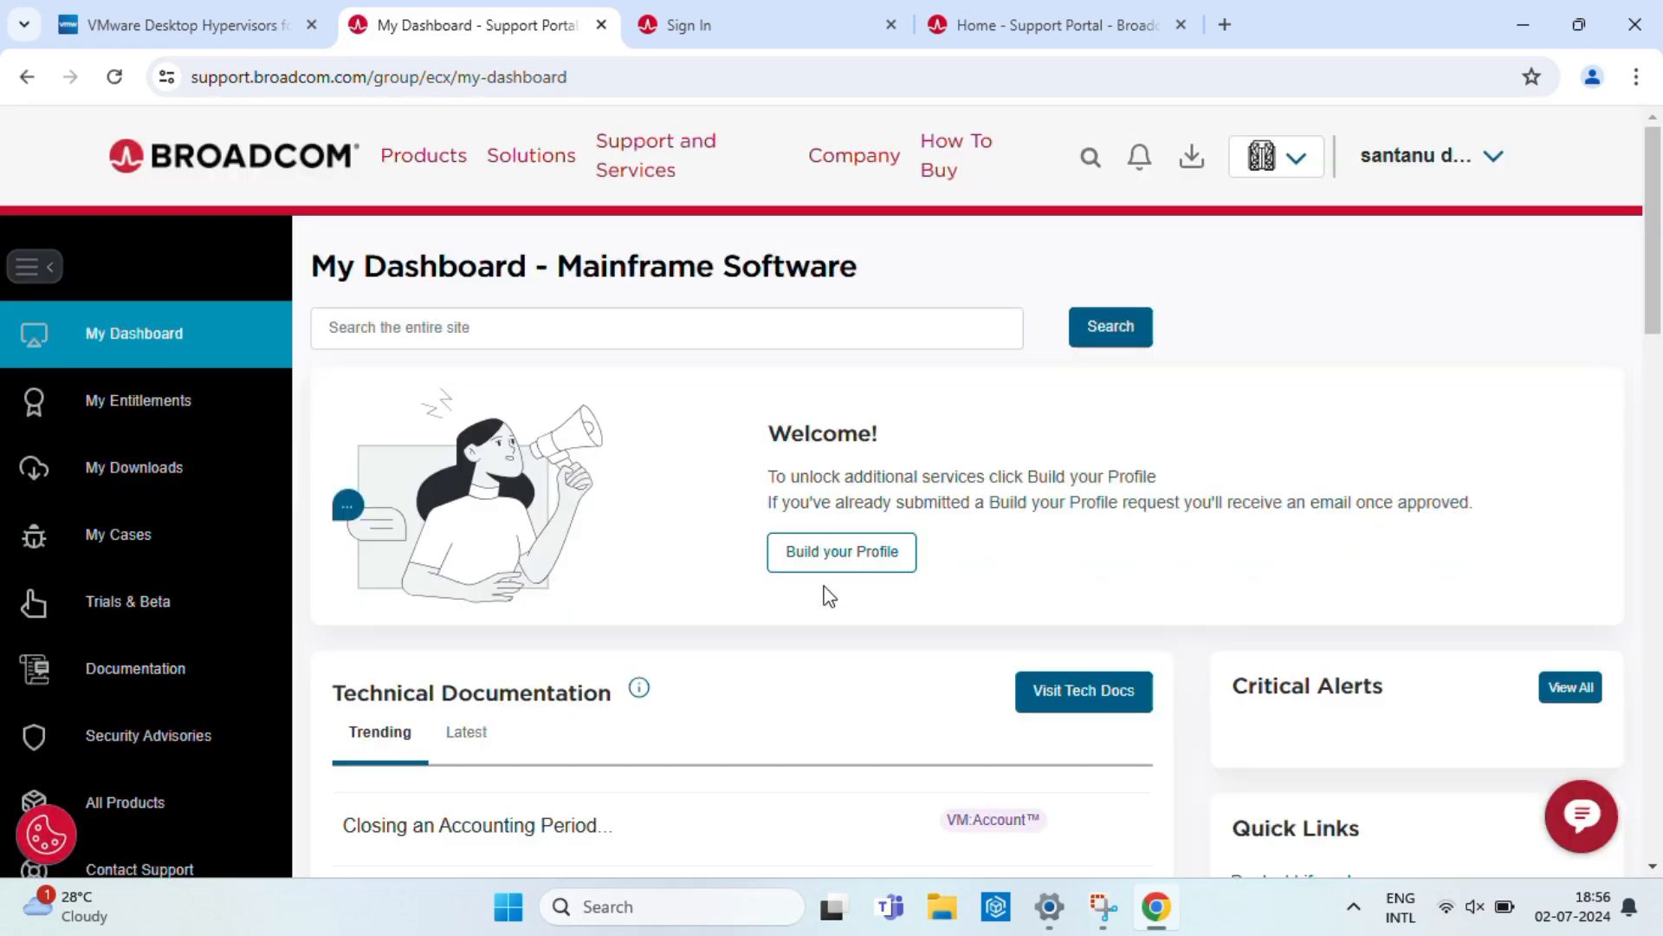
pyautogui.click(386, 334)
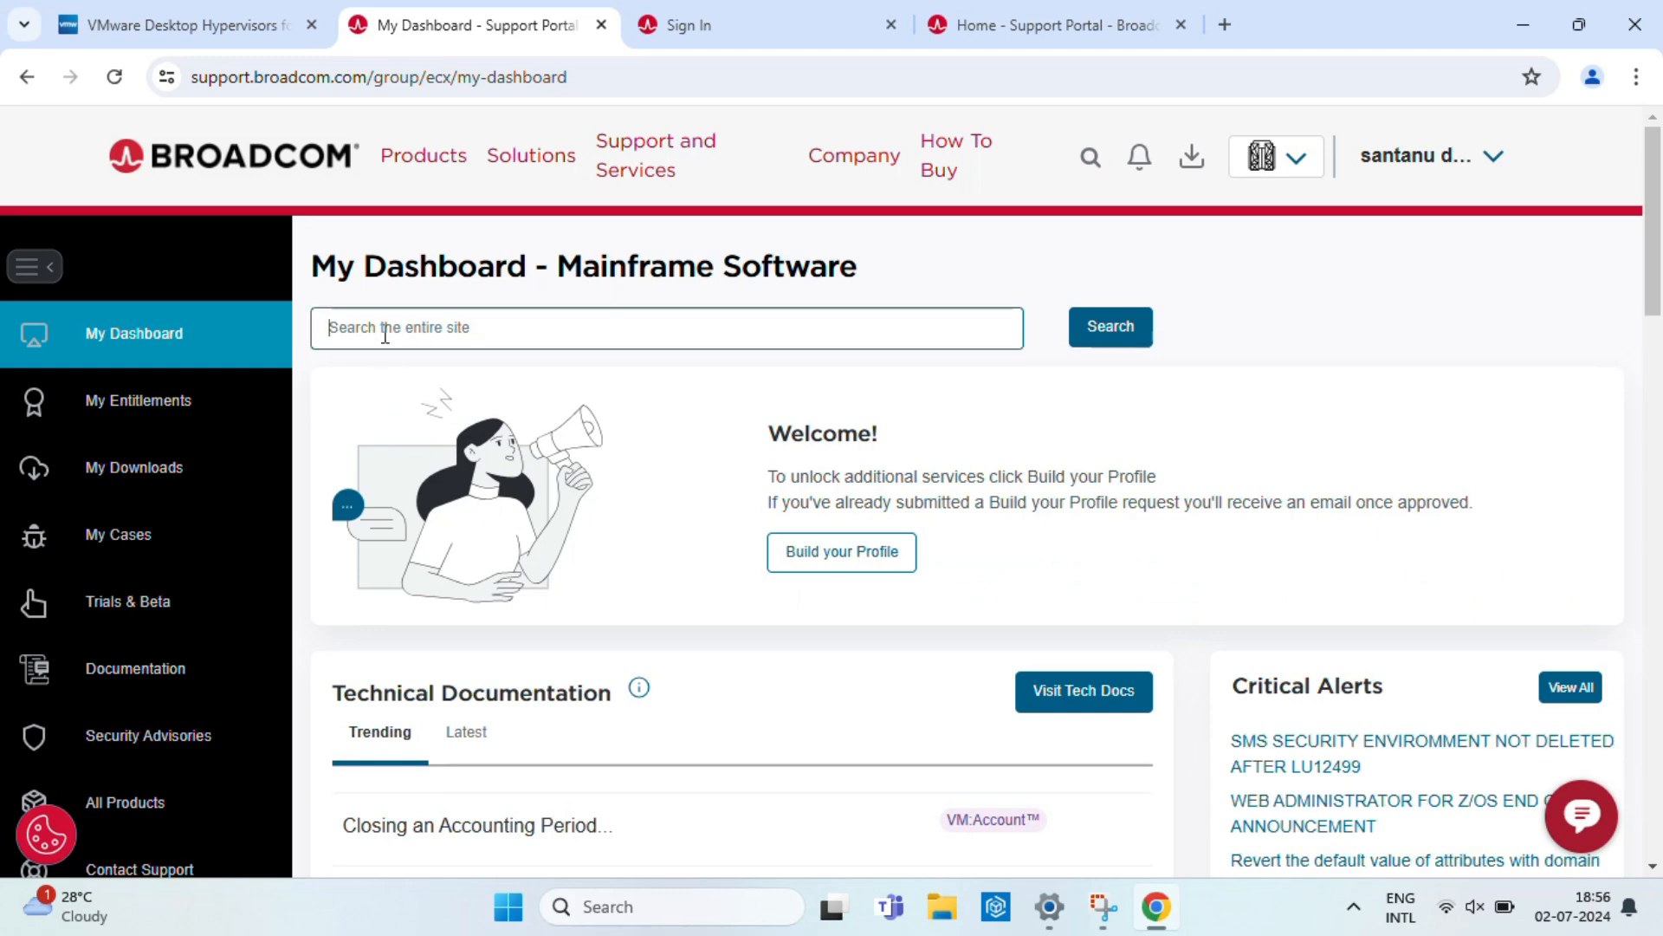
pyautogui.write('VM')
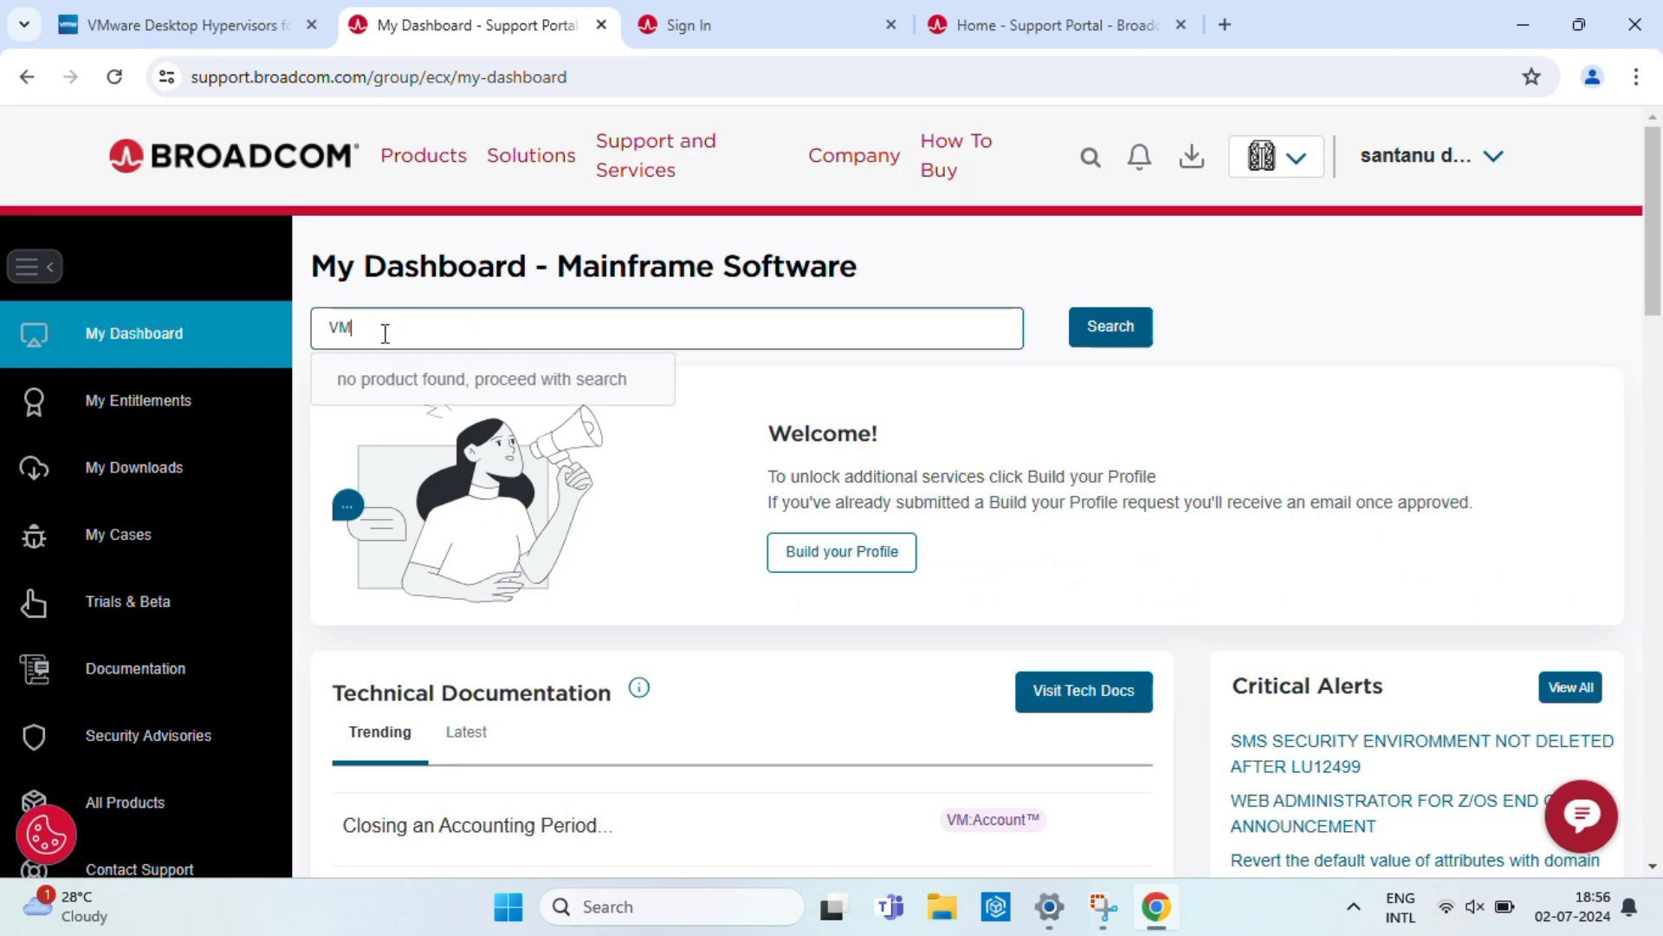
pyautogui.write('wareworkstation pro')
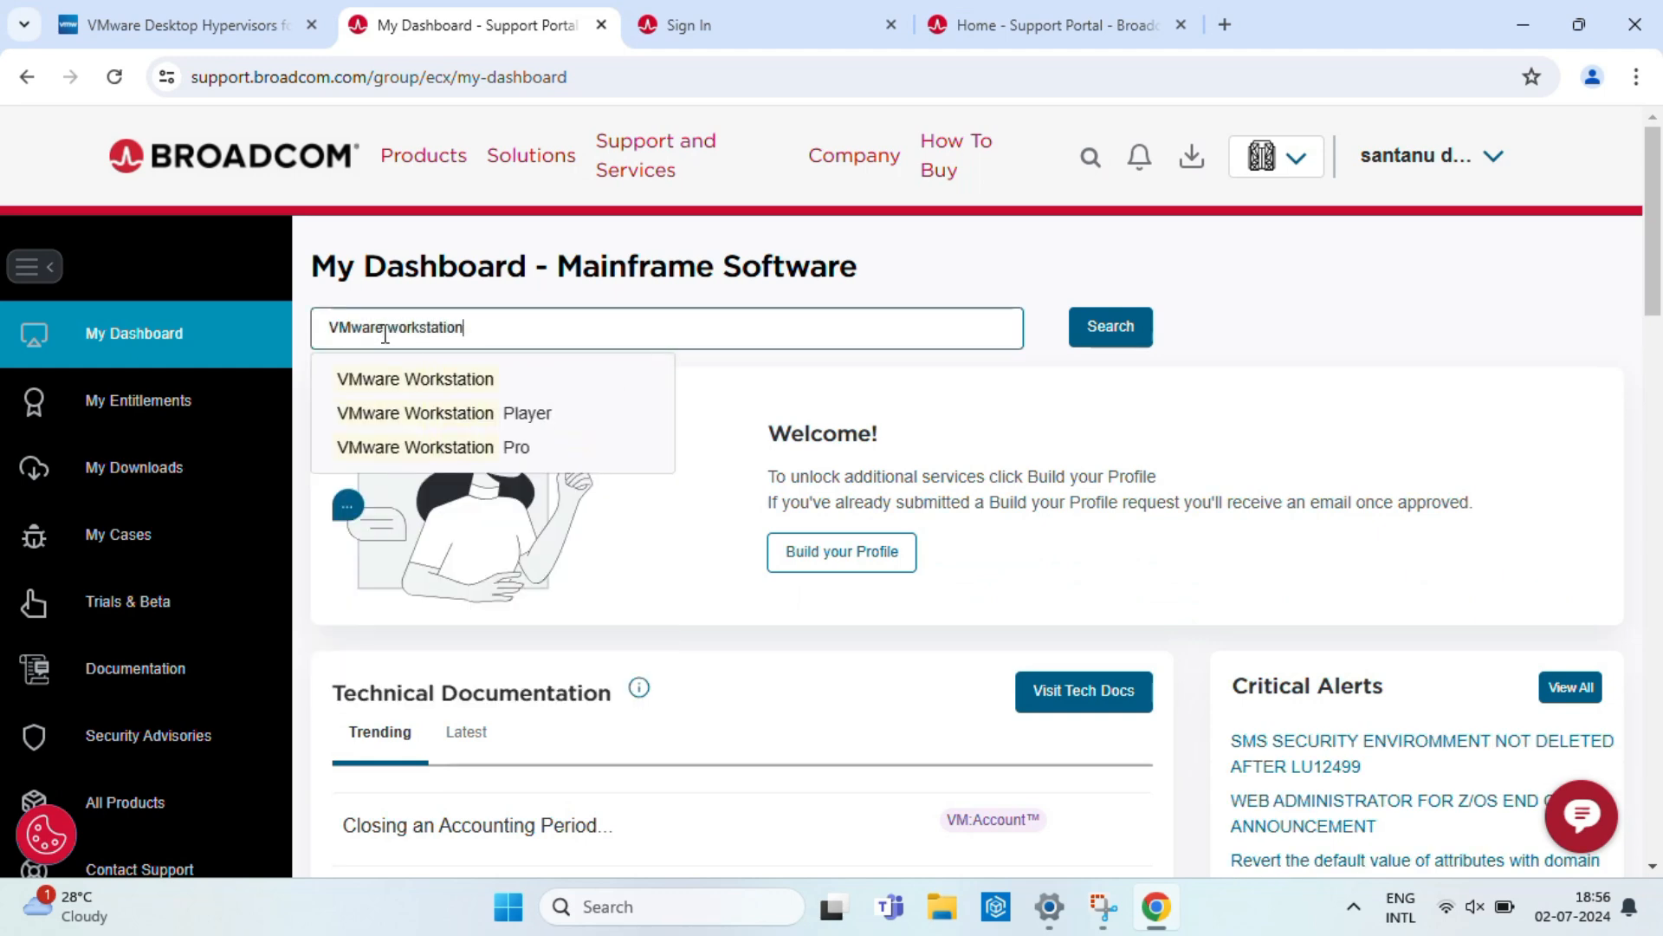
pyautogui.click(391, 382)
pyautogui.click(1110, 326)
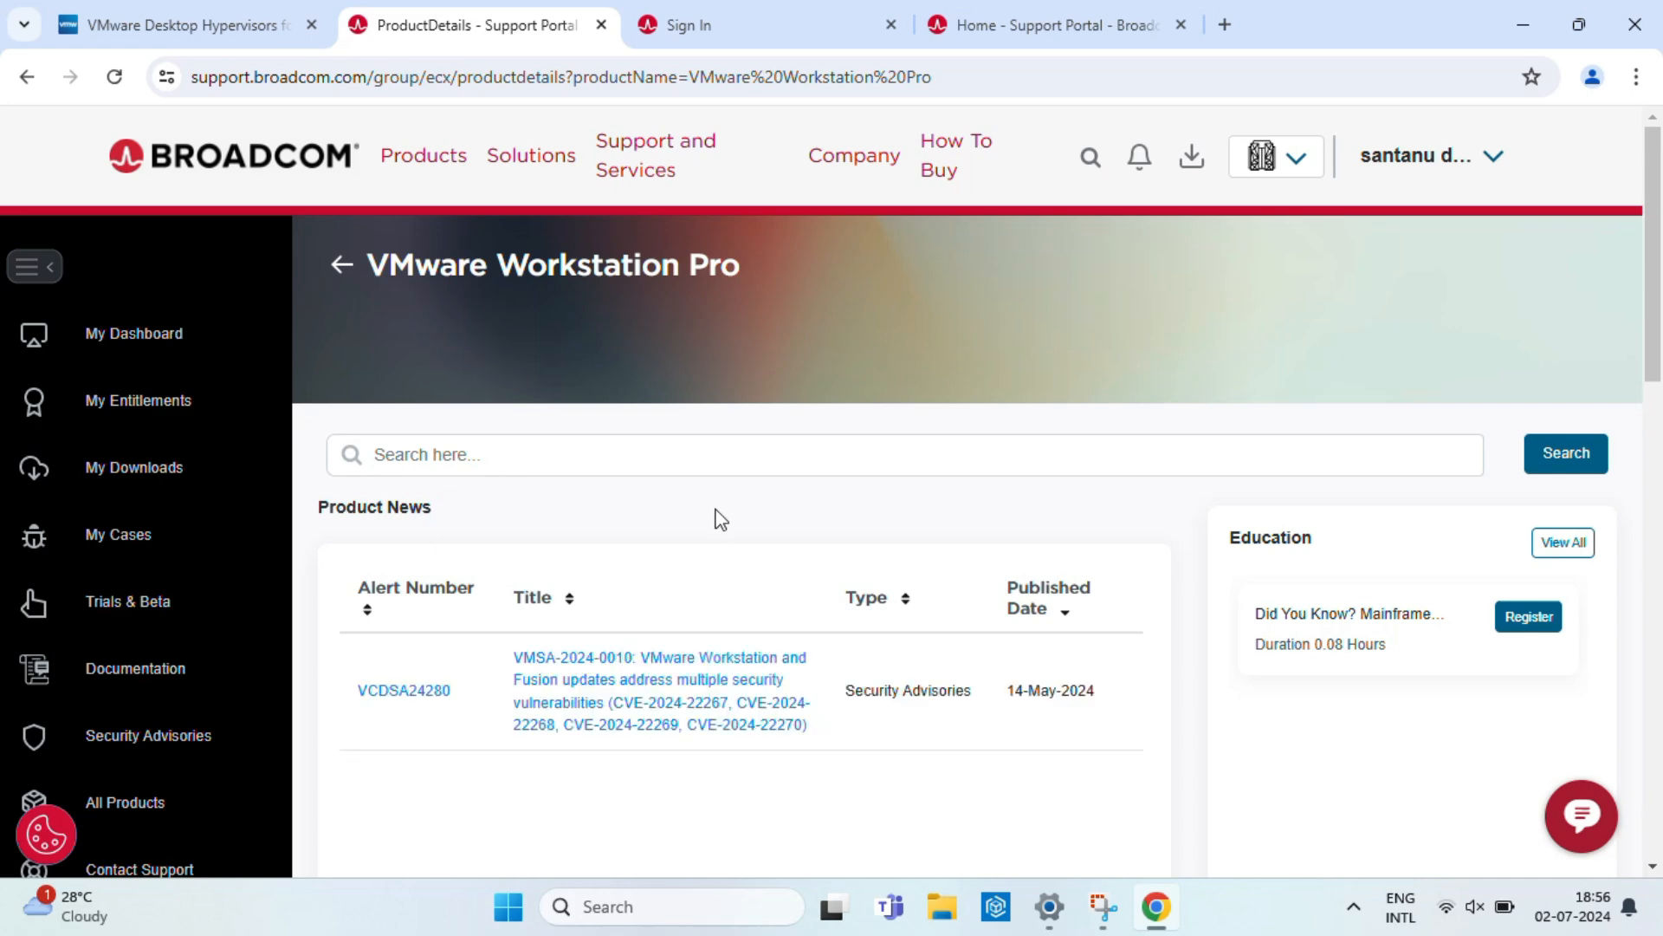
pyautogui.scroll(-1, 719, 518)
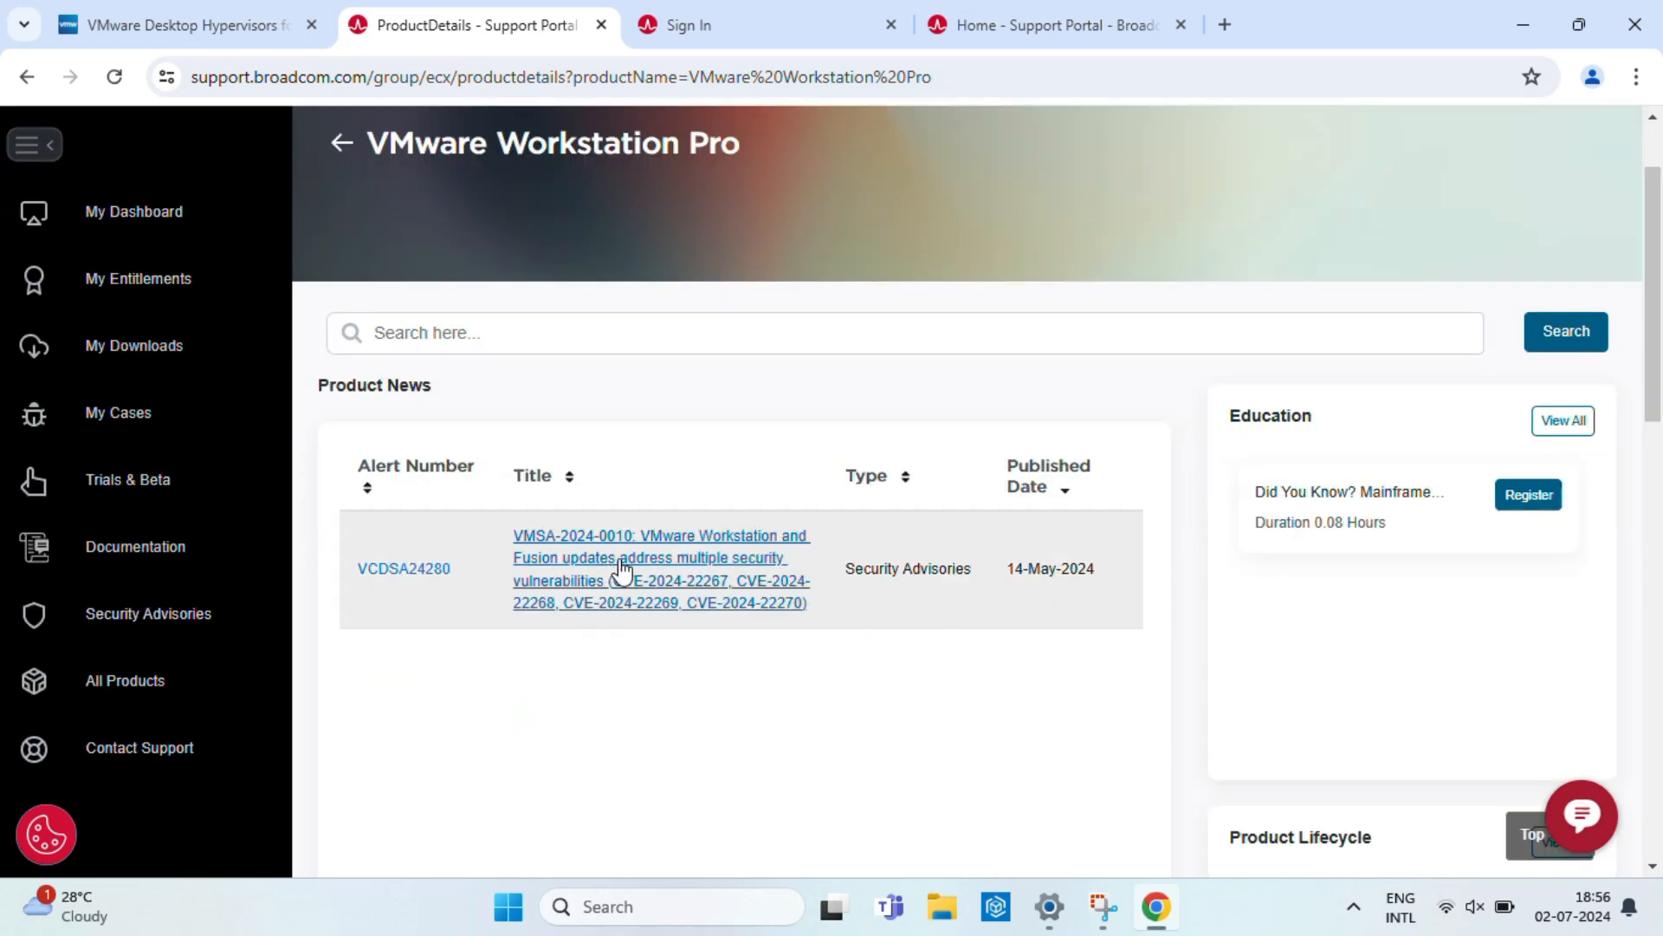
# Open the VMSA-2024-0010 advisory and highlight the Workstation Pro 17.5.2 downloads reference
pyautogui.click(681, 571)
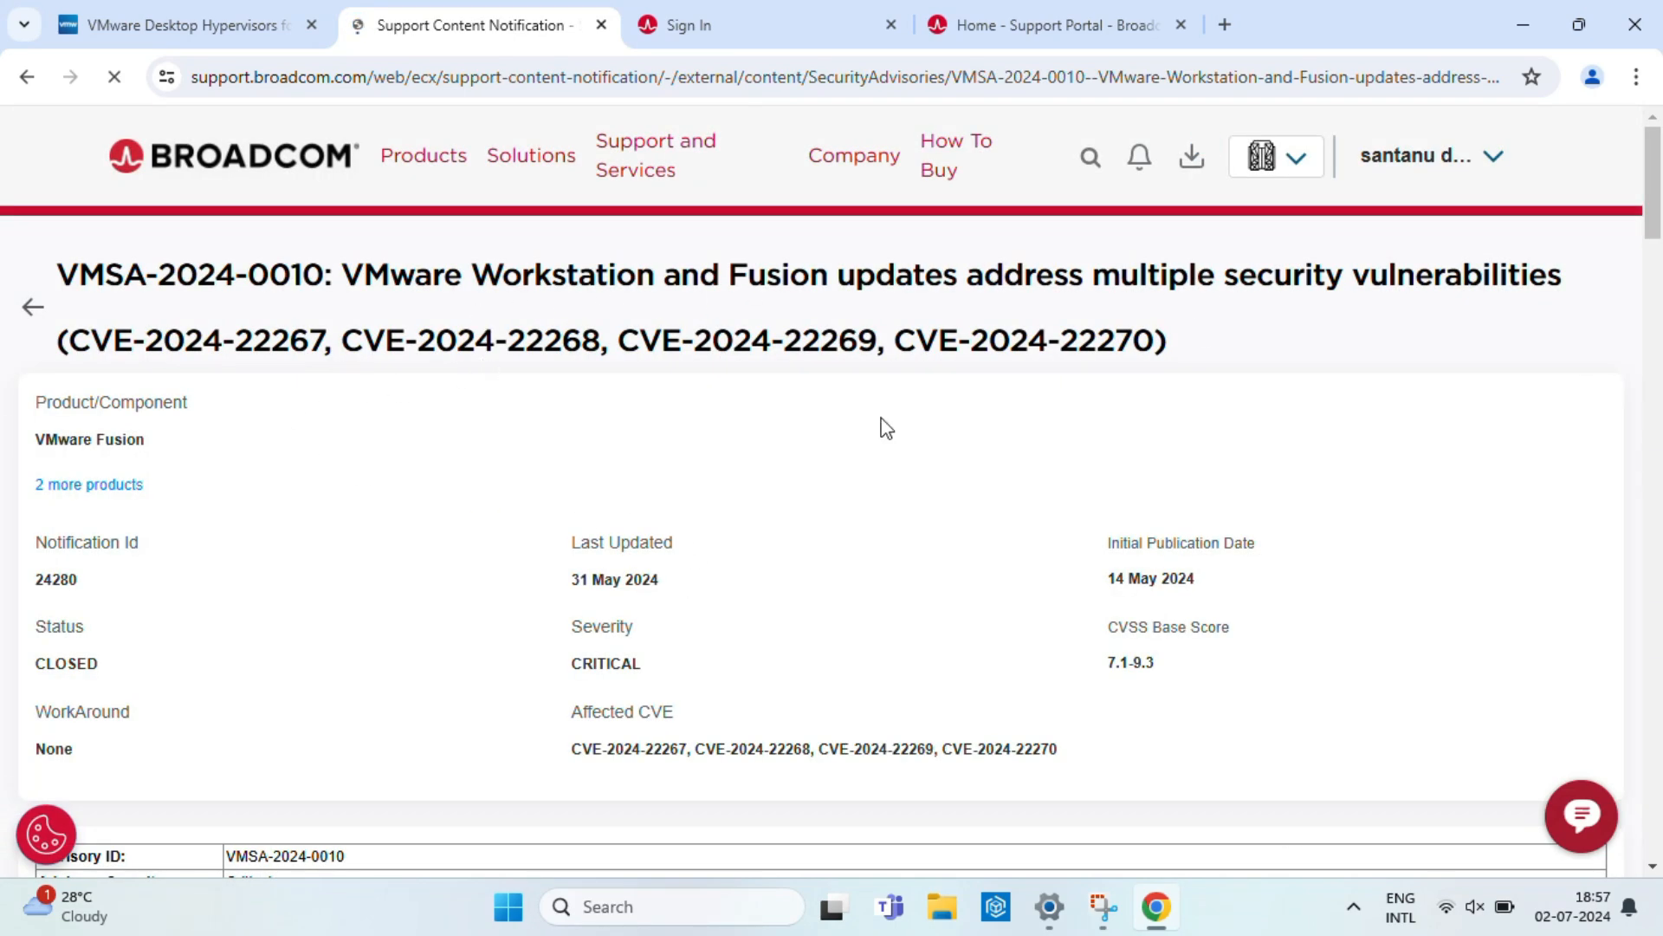
pyautogui.scroll(-20, 480, 482)
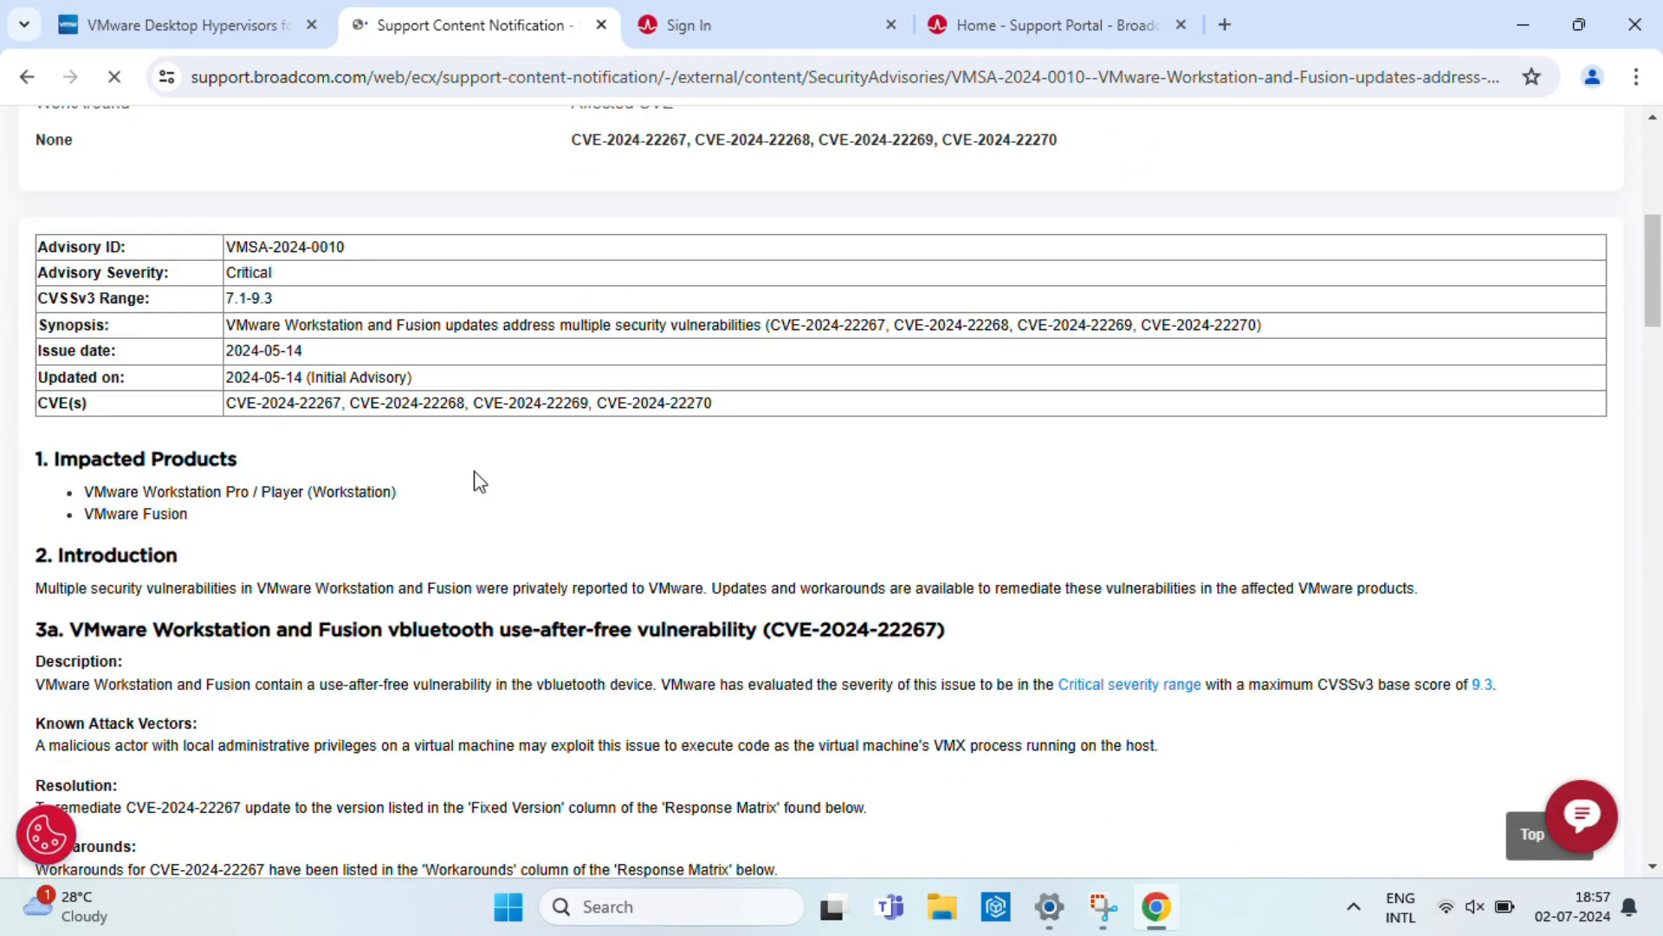
pyautogui.scroll(-20, 477, 470)
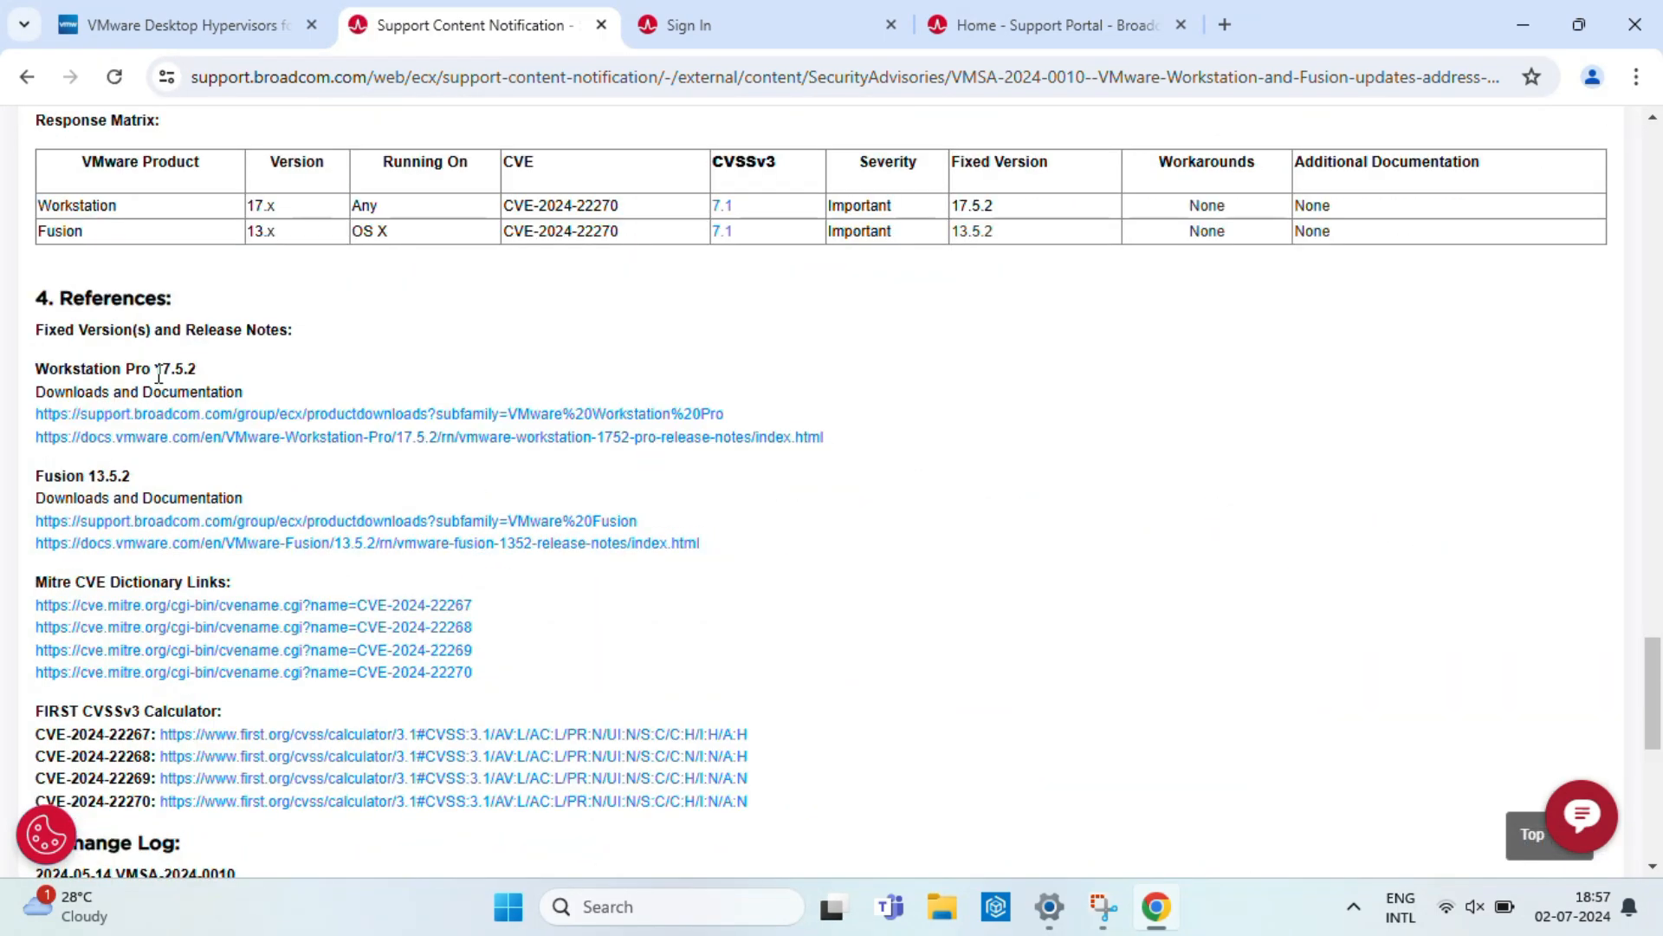
pyautogui.moveTo(37, 370); pyautogui.dragTo(208, 381)
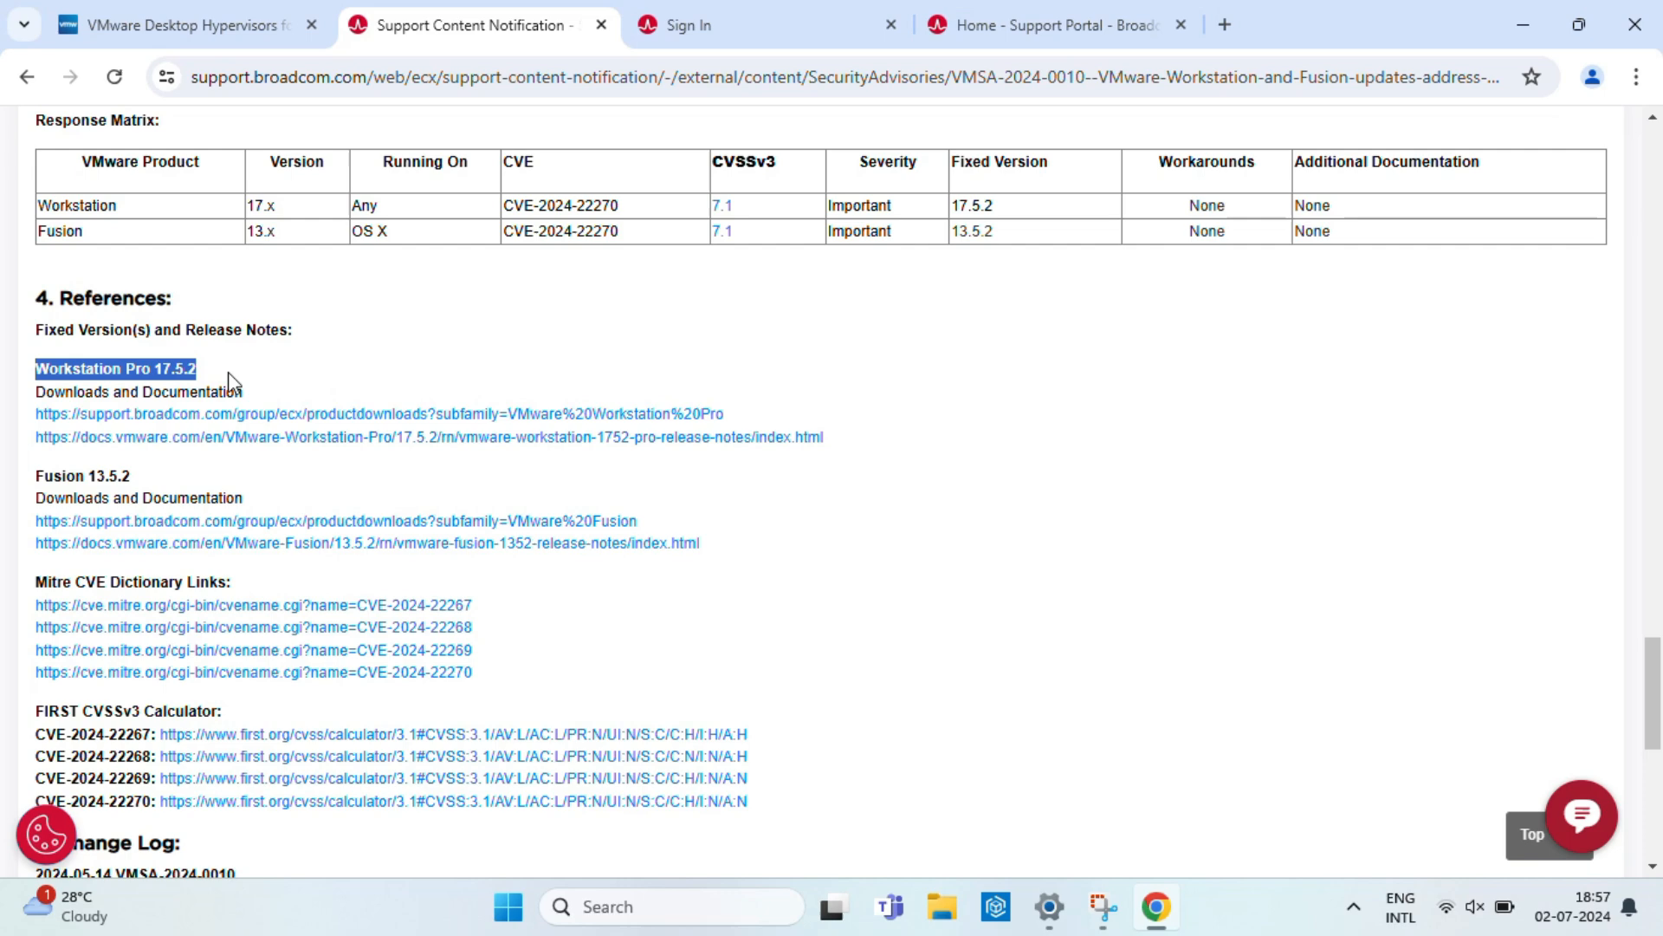
pyautogui.click(33, 397)
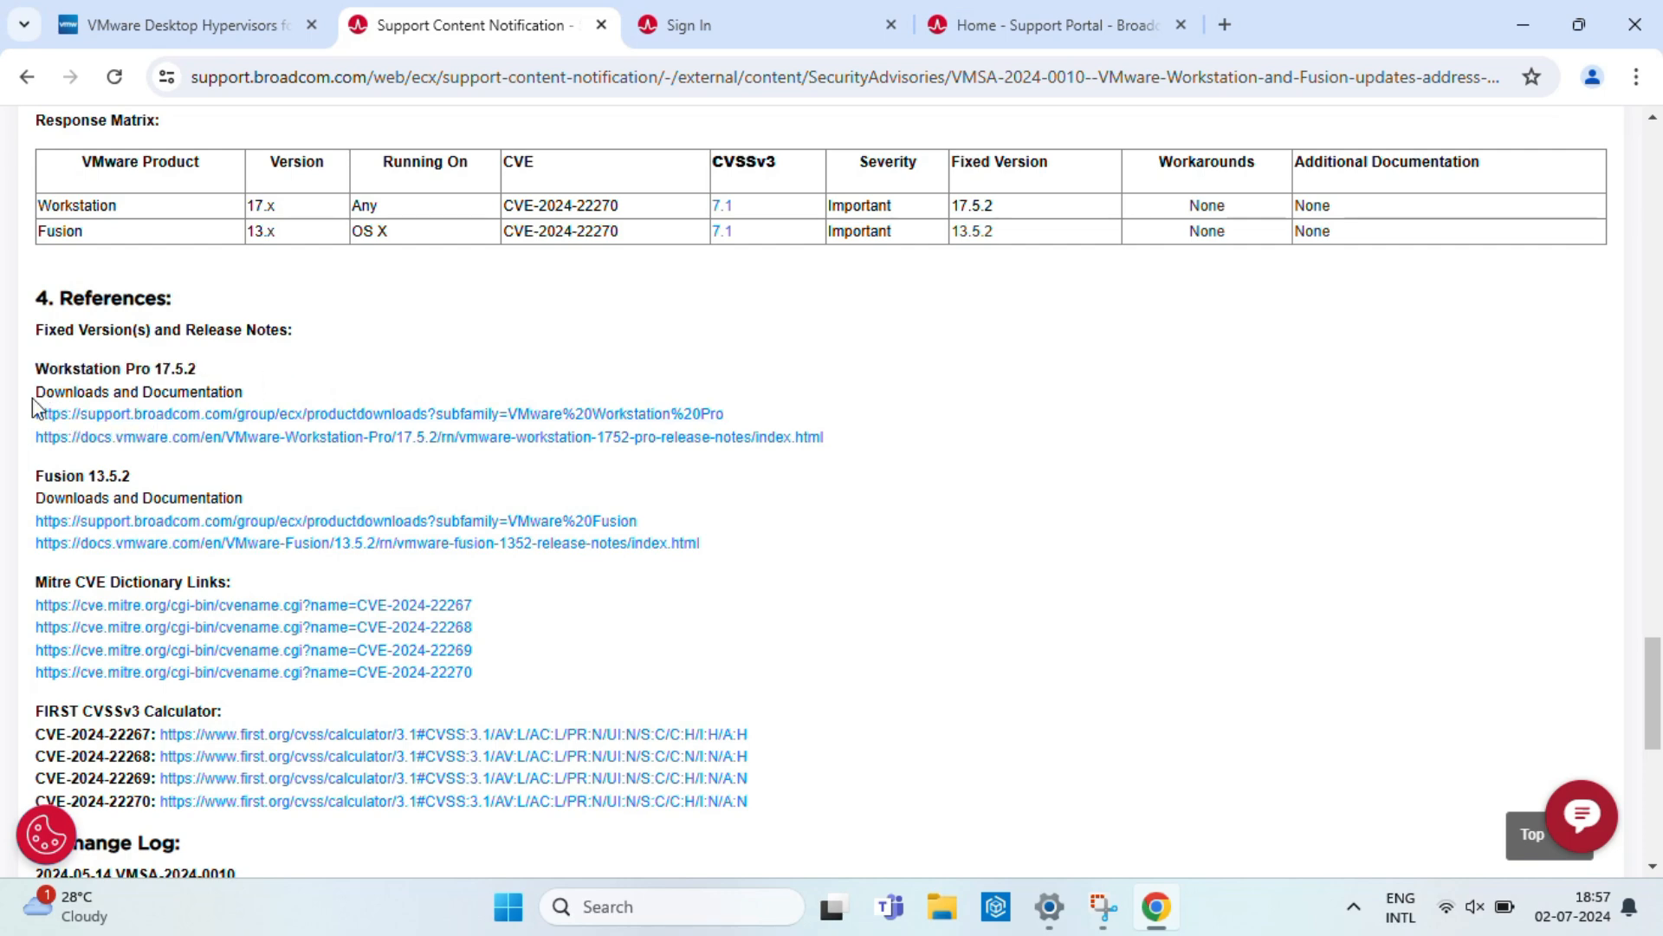
pyautogui.moveTo(33, 397); pyautogui.dragTo(260, 391)
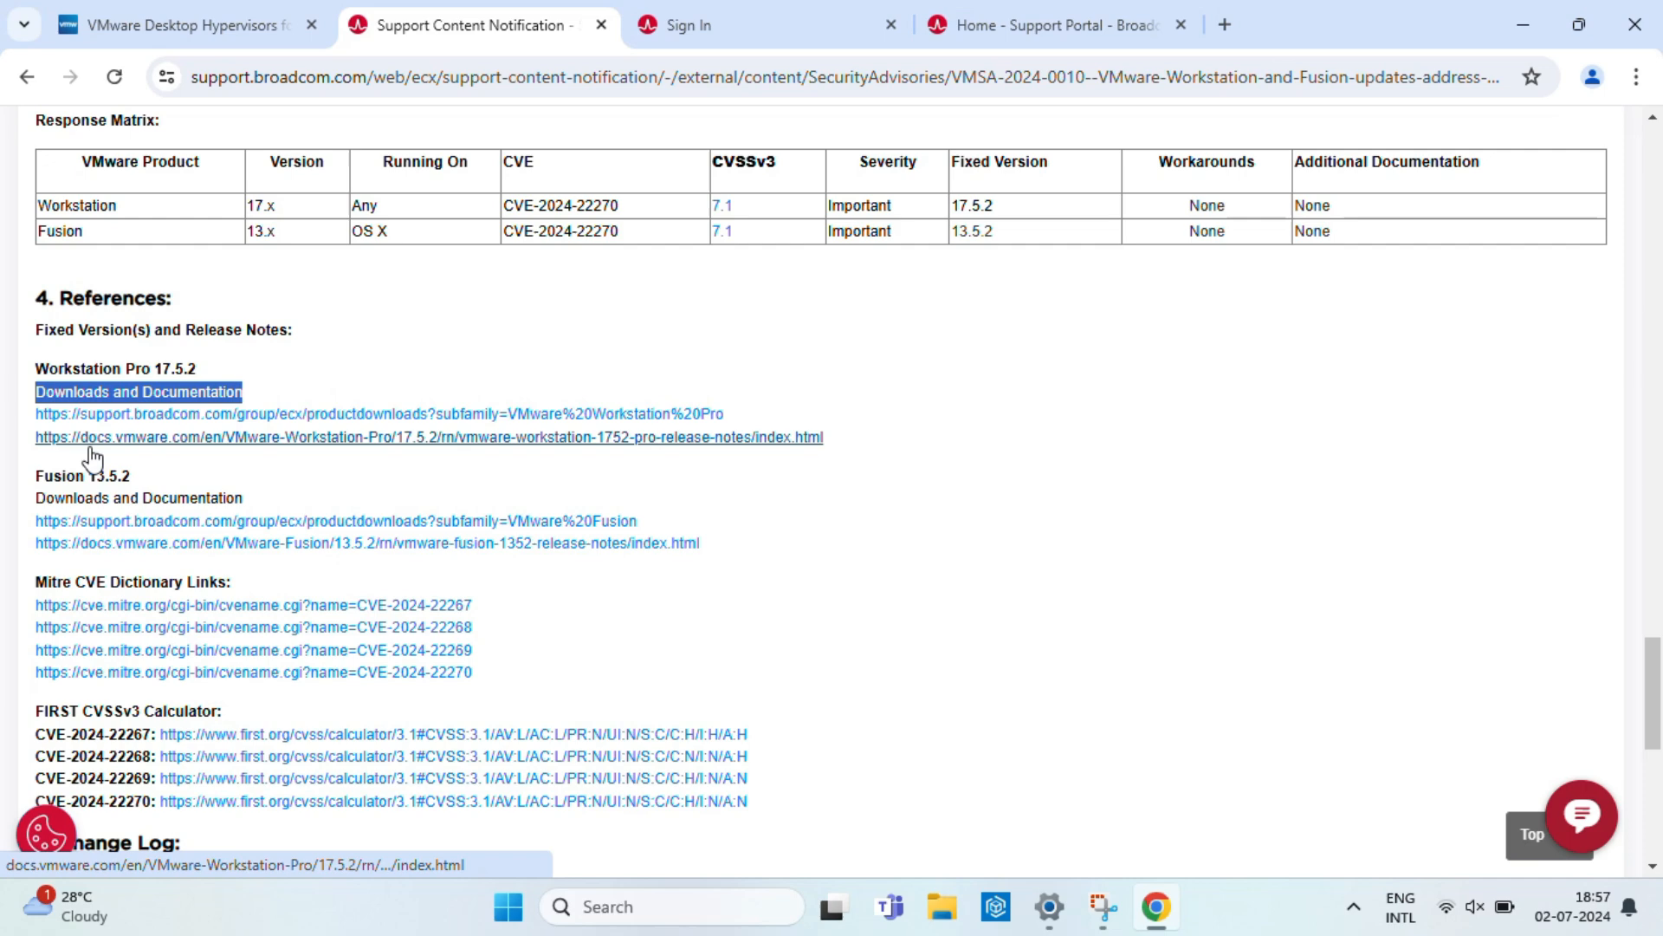
pyautogui.click(25, 424)
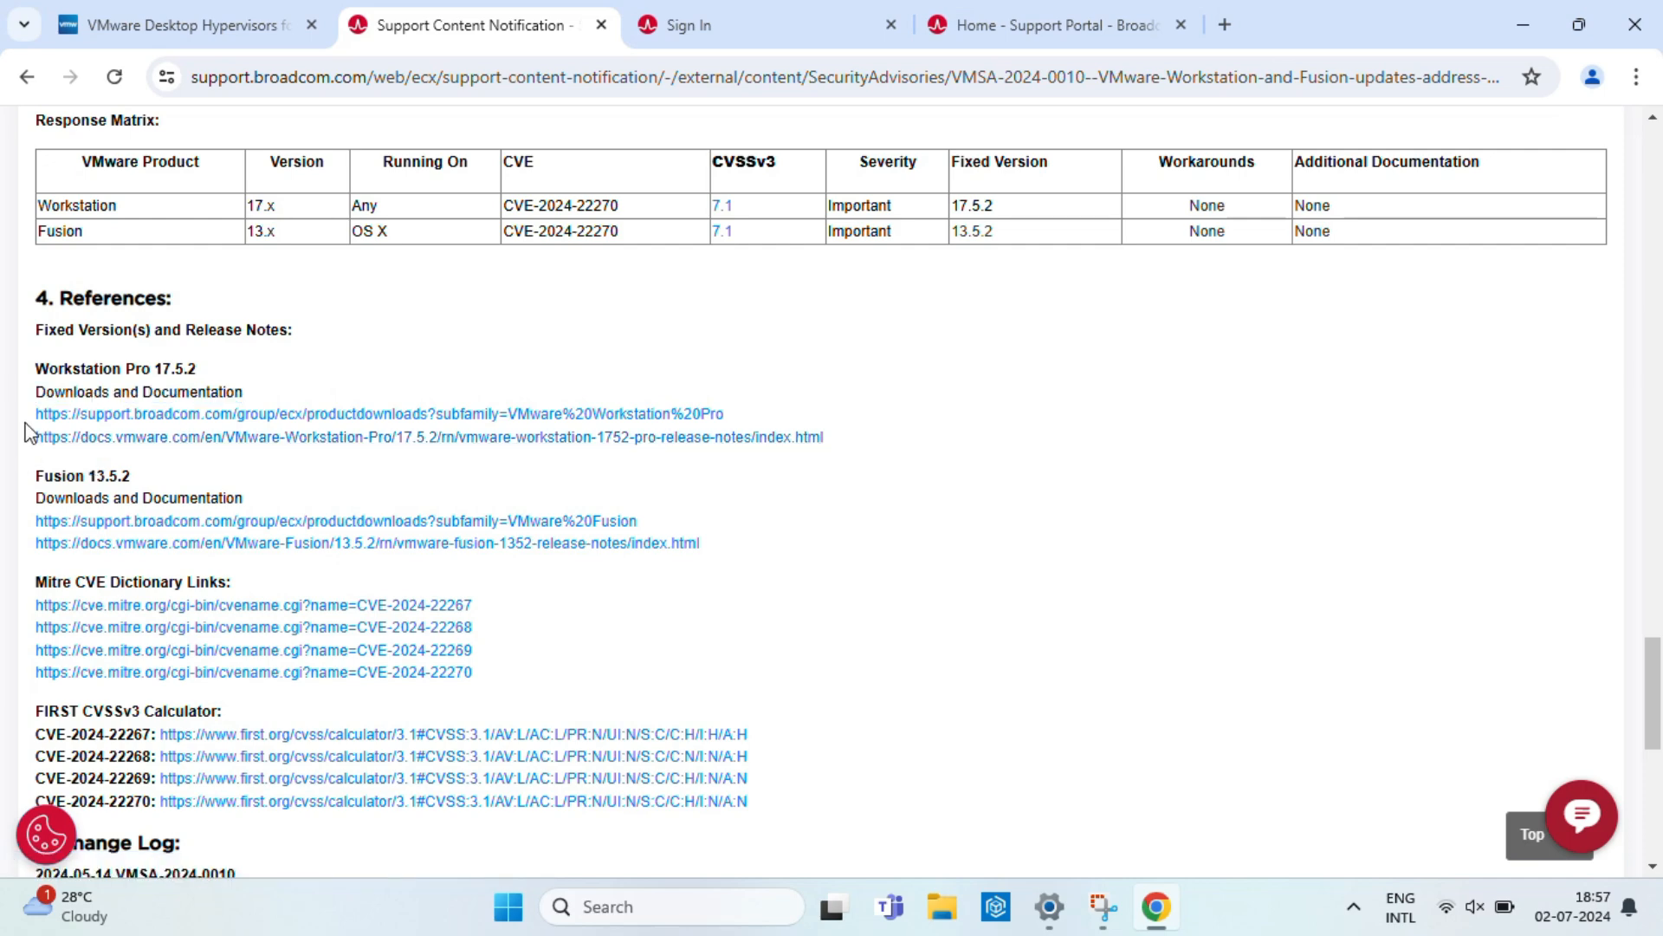
pyautogui.moveTo(25, 431); pyautogui.dragTo(744, 414)
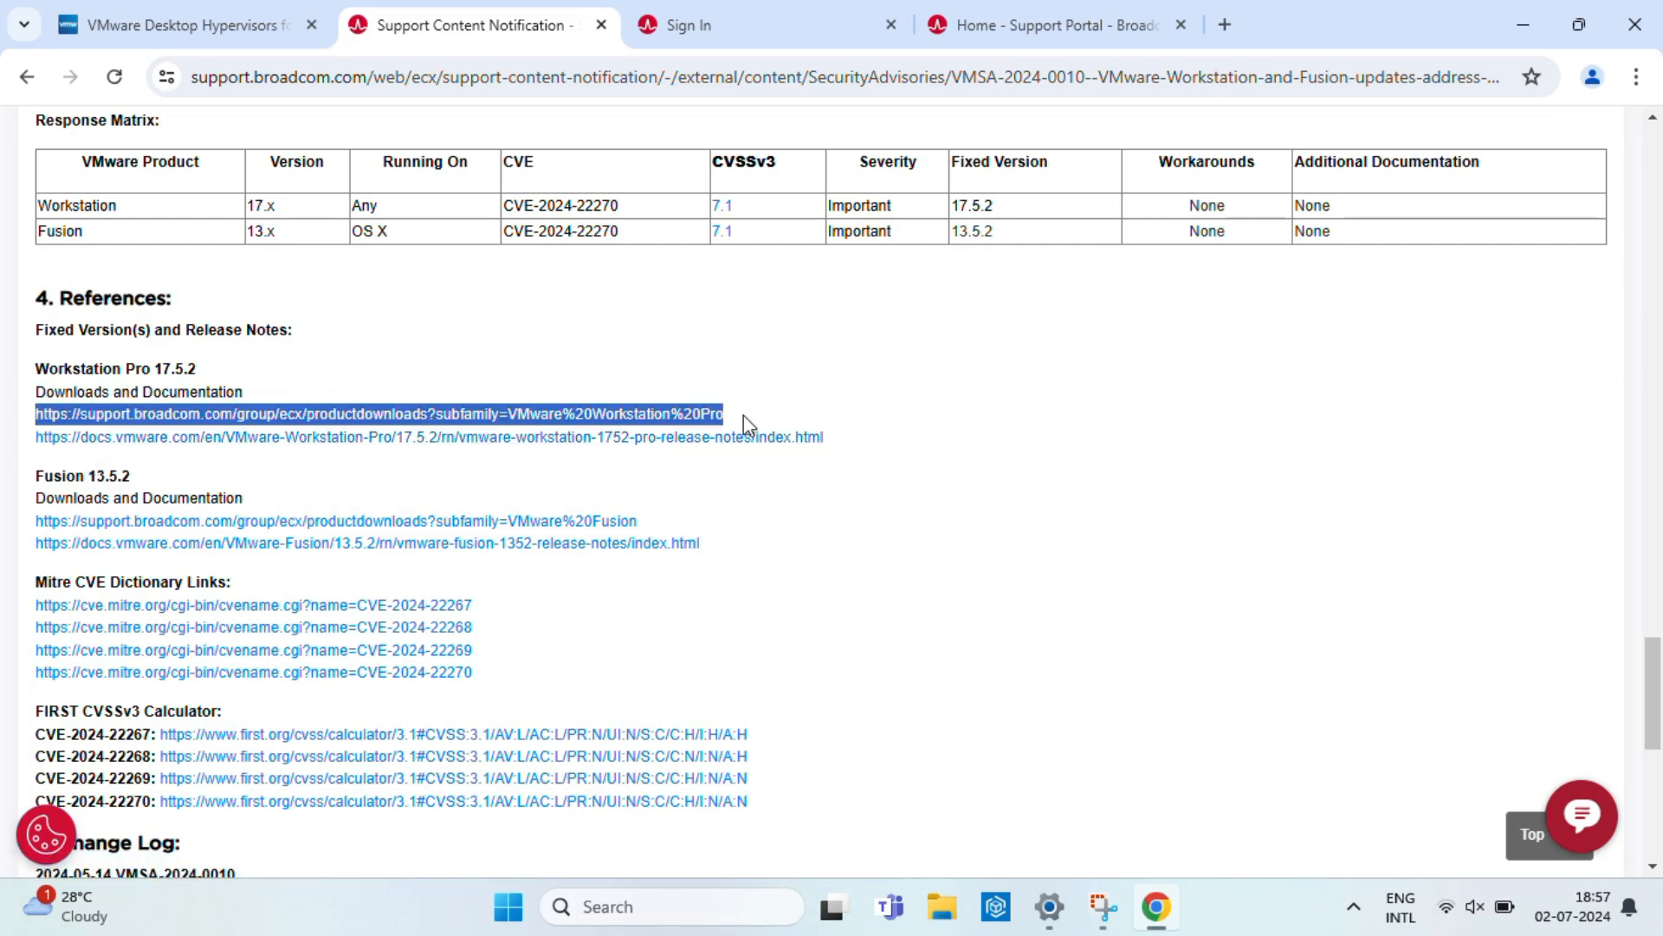
pyautogui.click(743, 414)
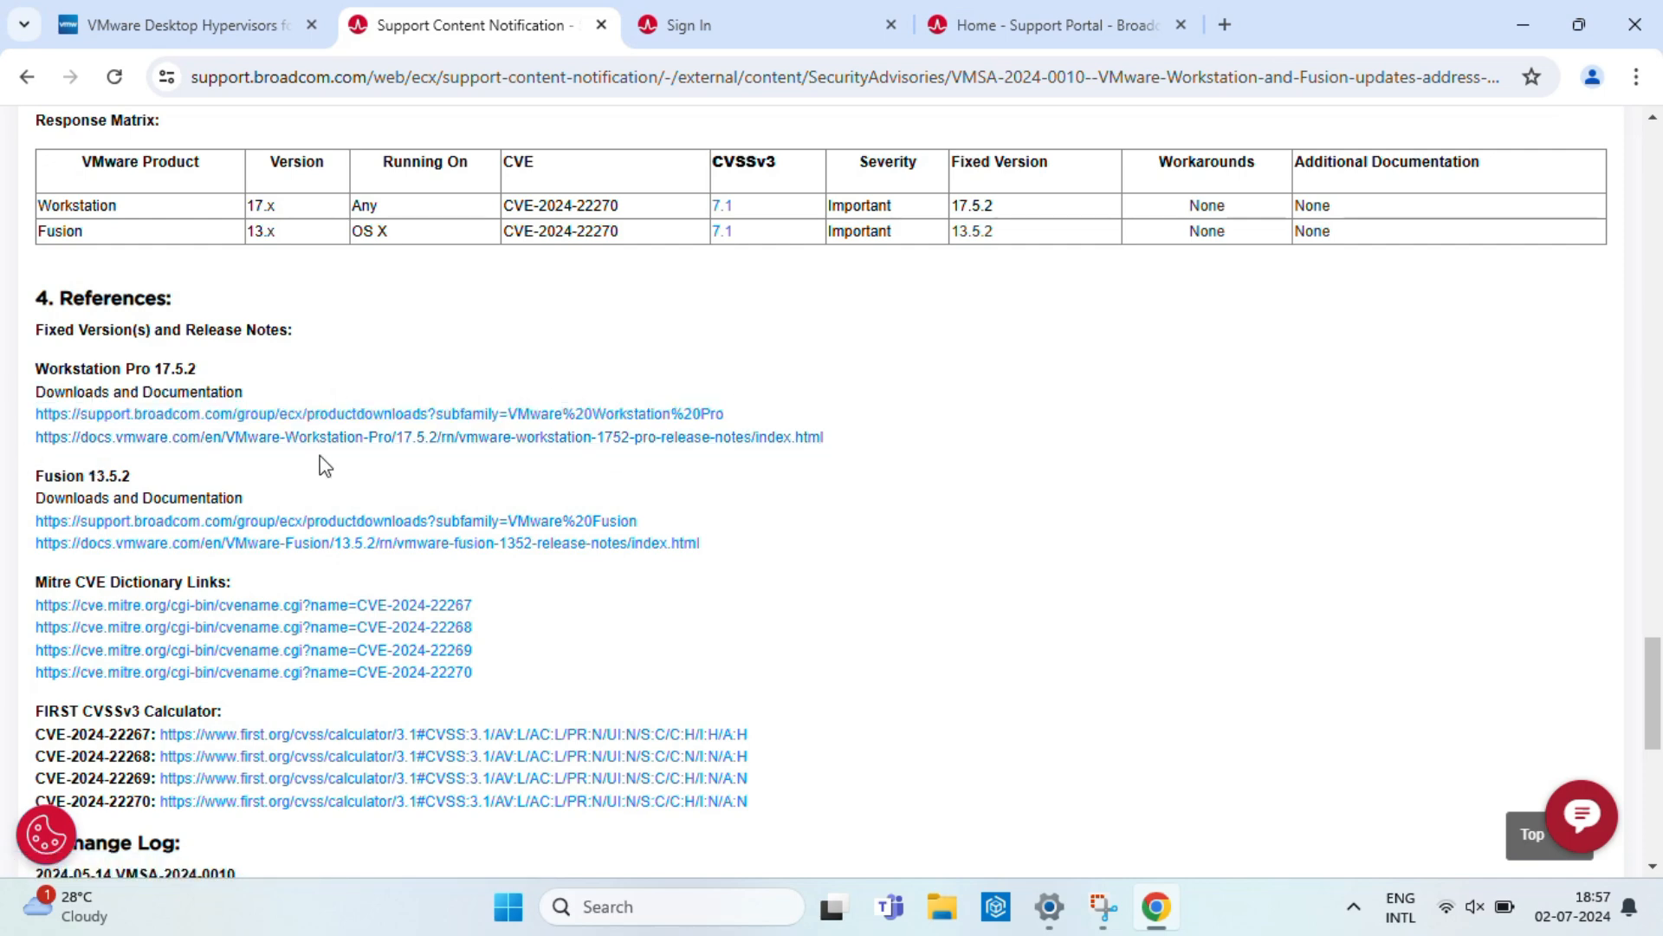
# Open the productdownloads link and expand VMware Workstation Pro 17.0 for Personal Use (Windows)
pyautogui.click(258, 419)
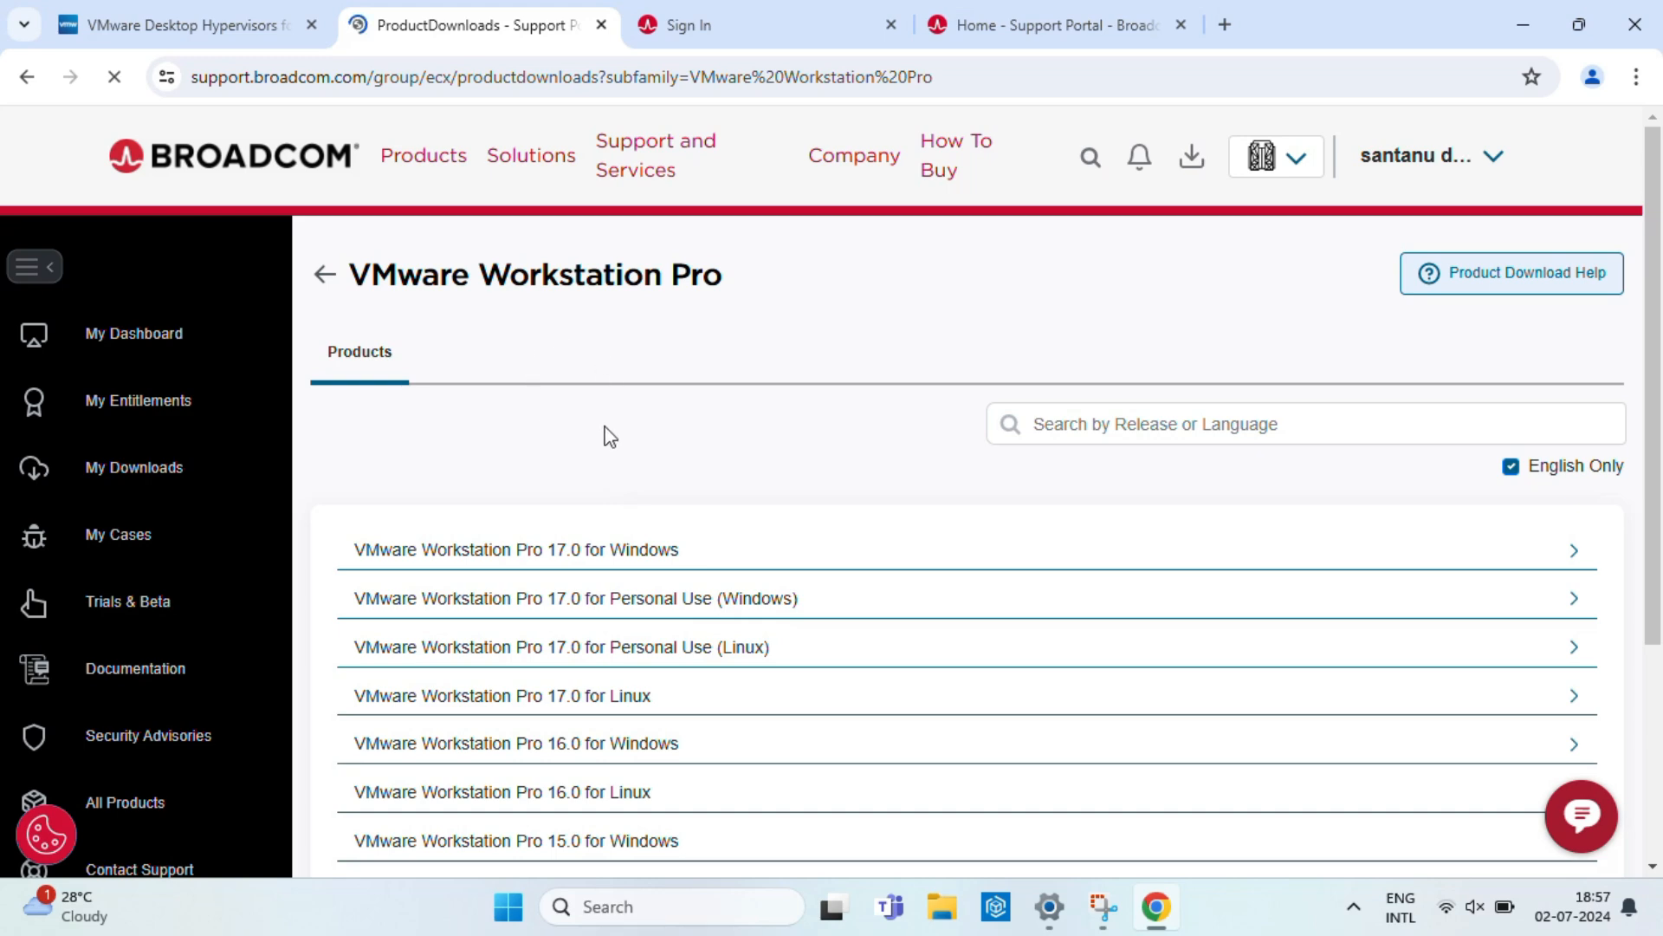
pyautogui.scroll(-1, 611, 440)
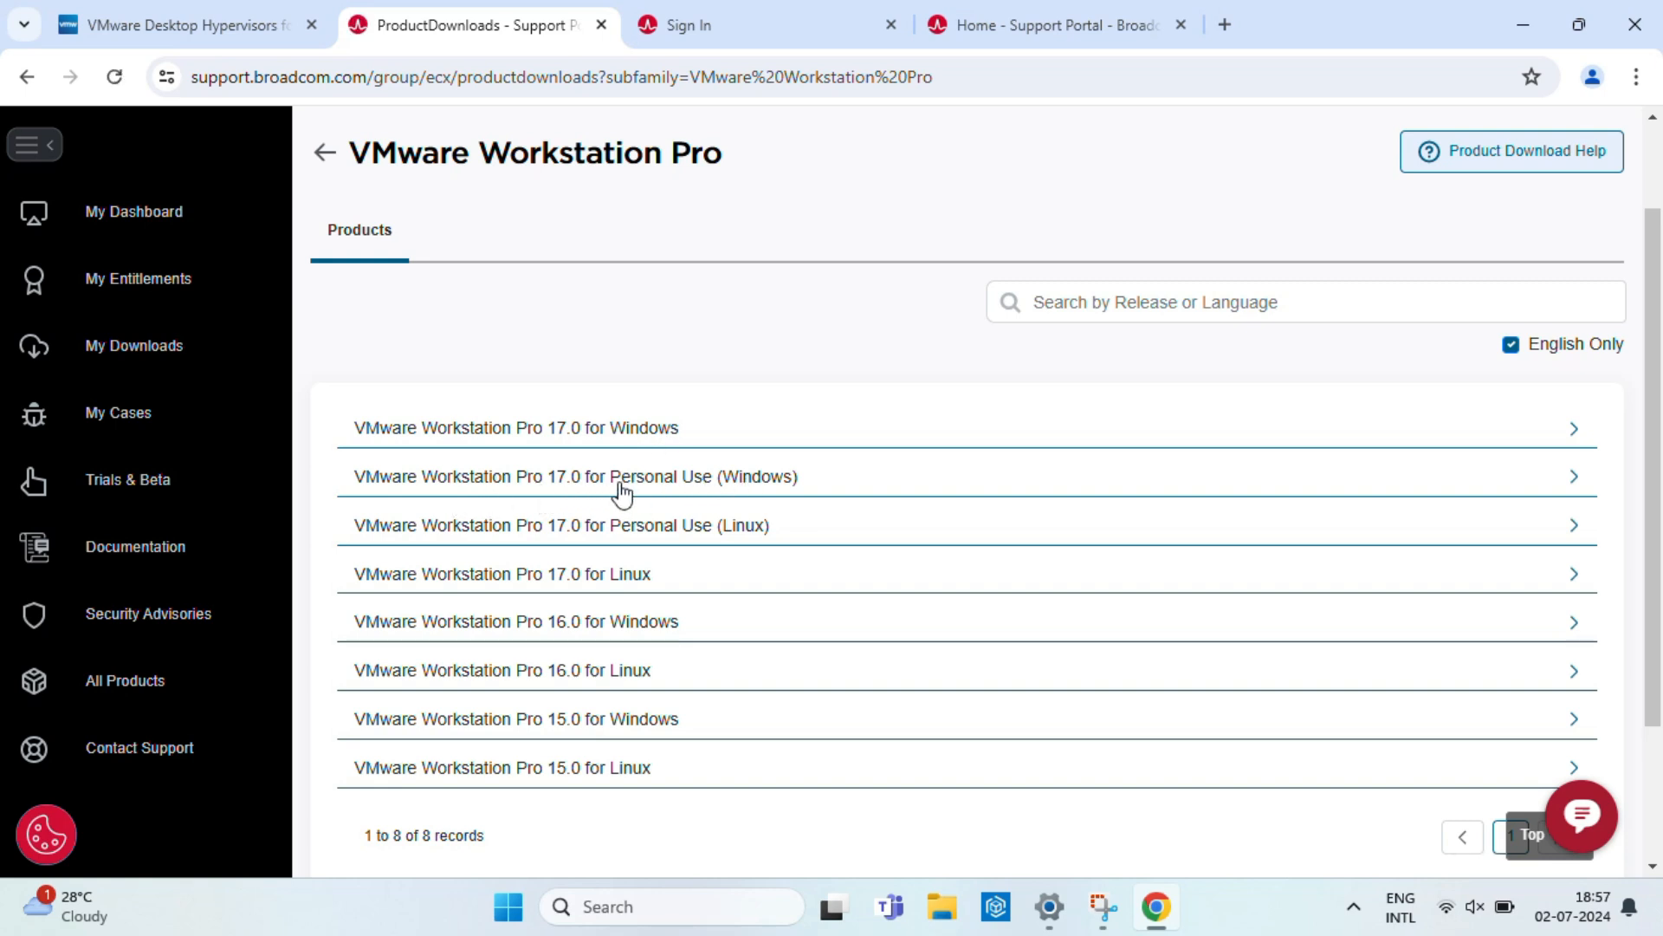
pyautogui.click(576, 481)
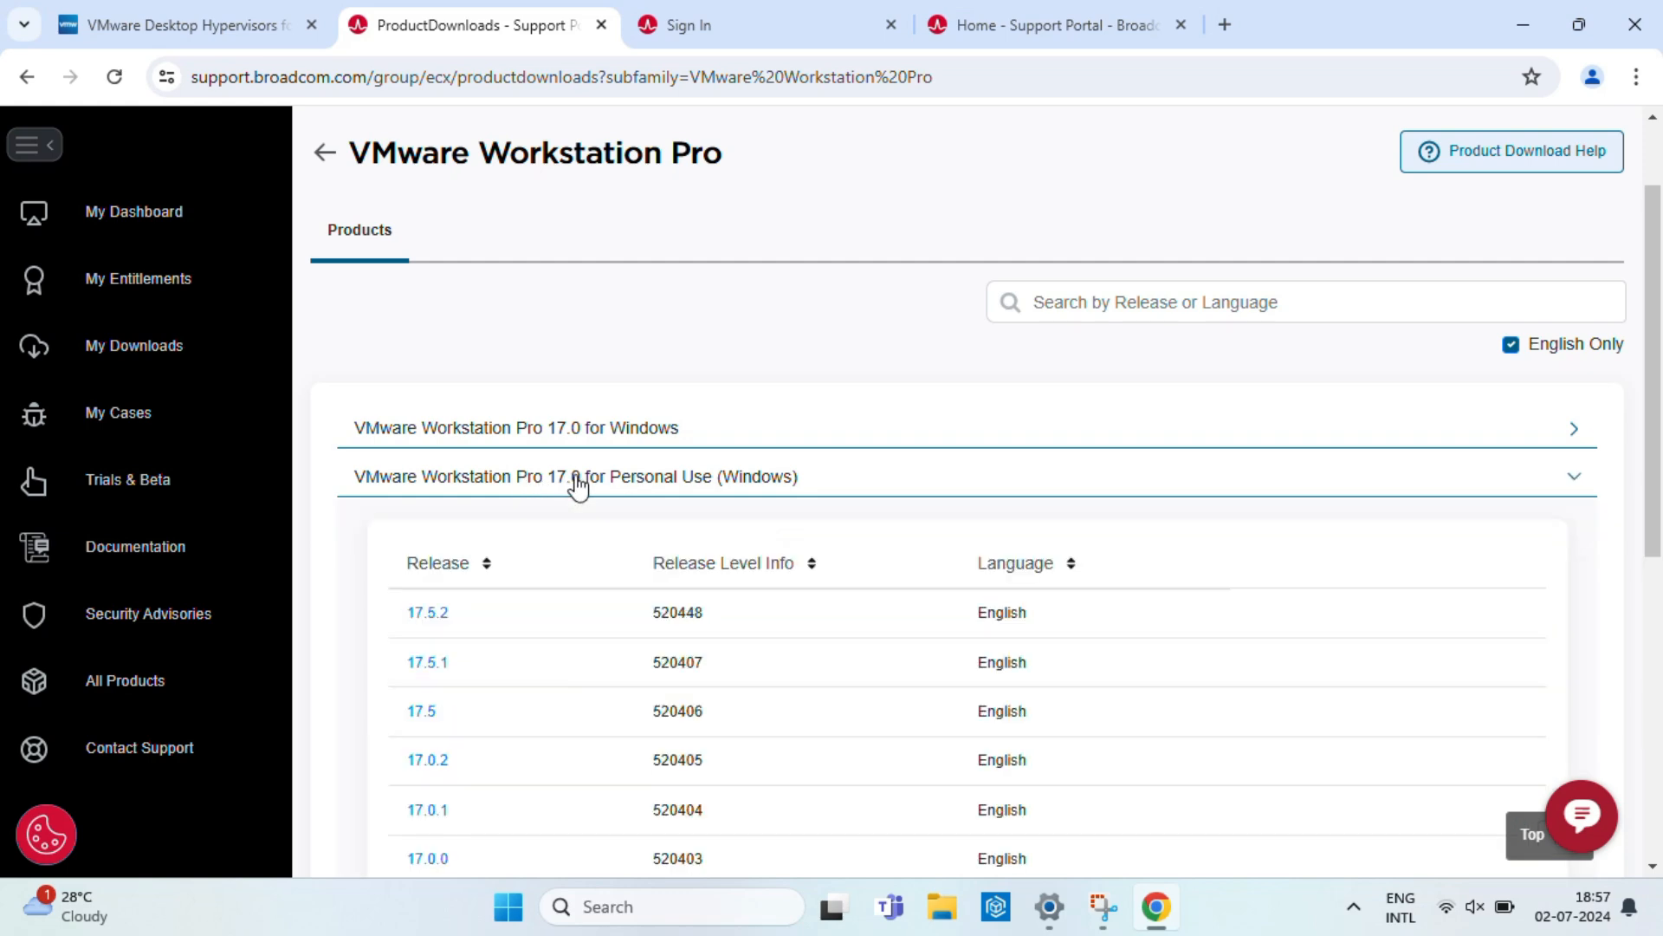
pyautogui.scroll(-1, 578, 490)
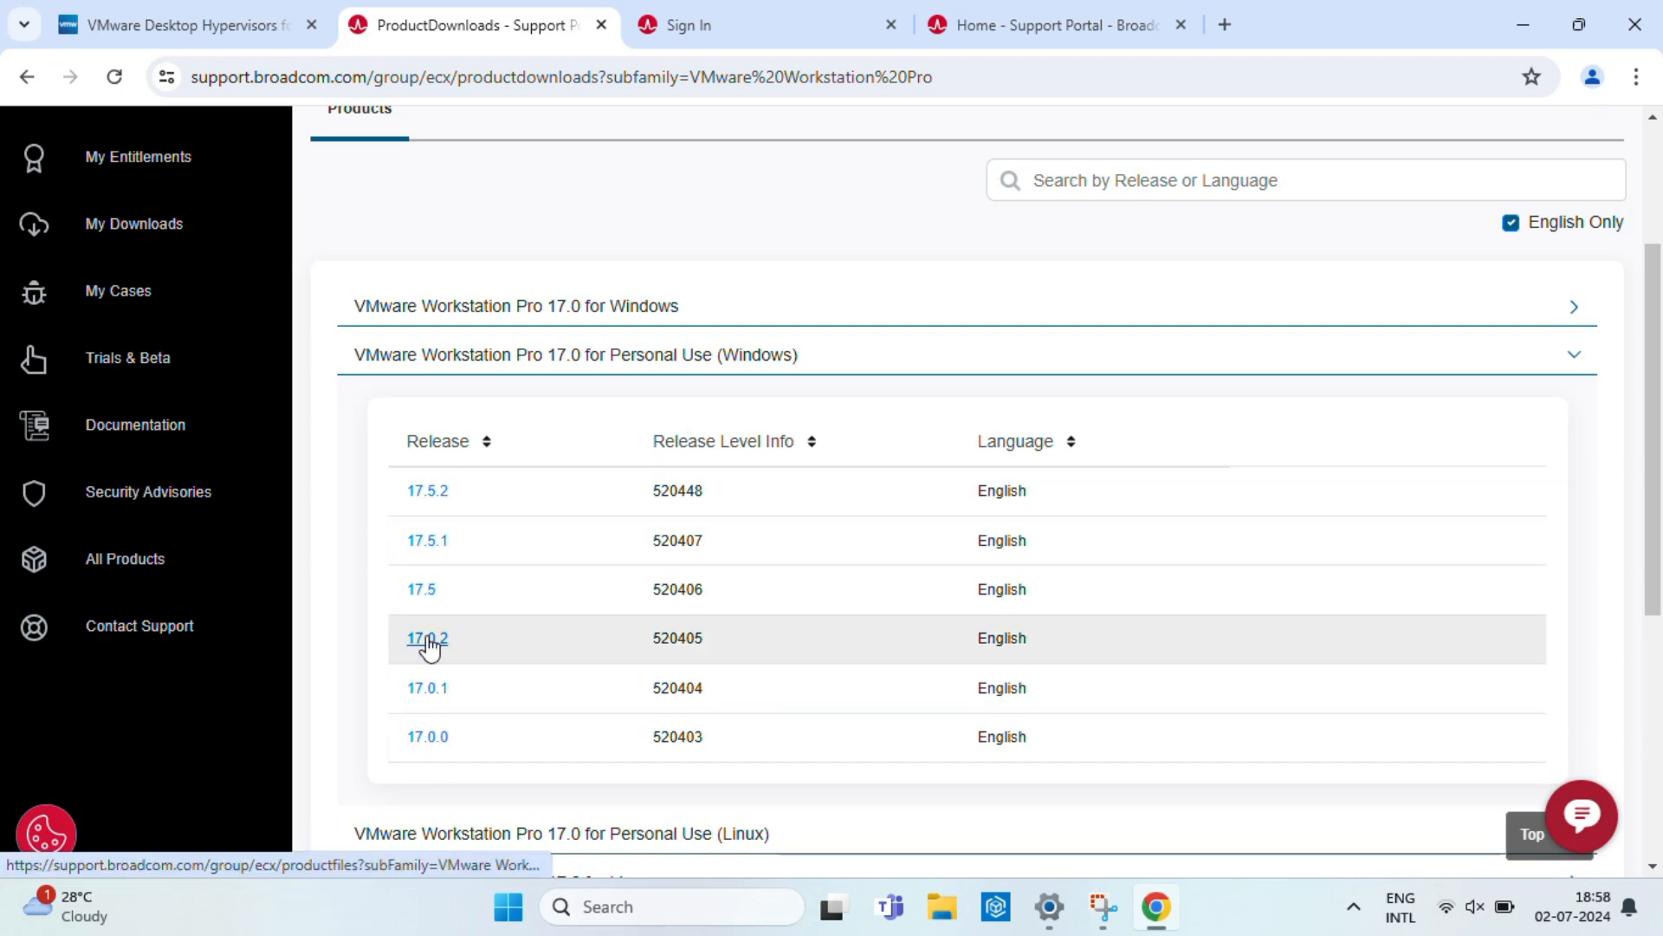
# Open release 17.5.2, agree to the Terms and Conditions, and request the Windows installer with verification
pyautogui.click(437, 495)
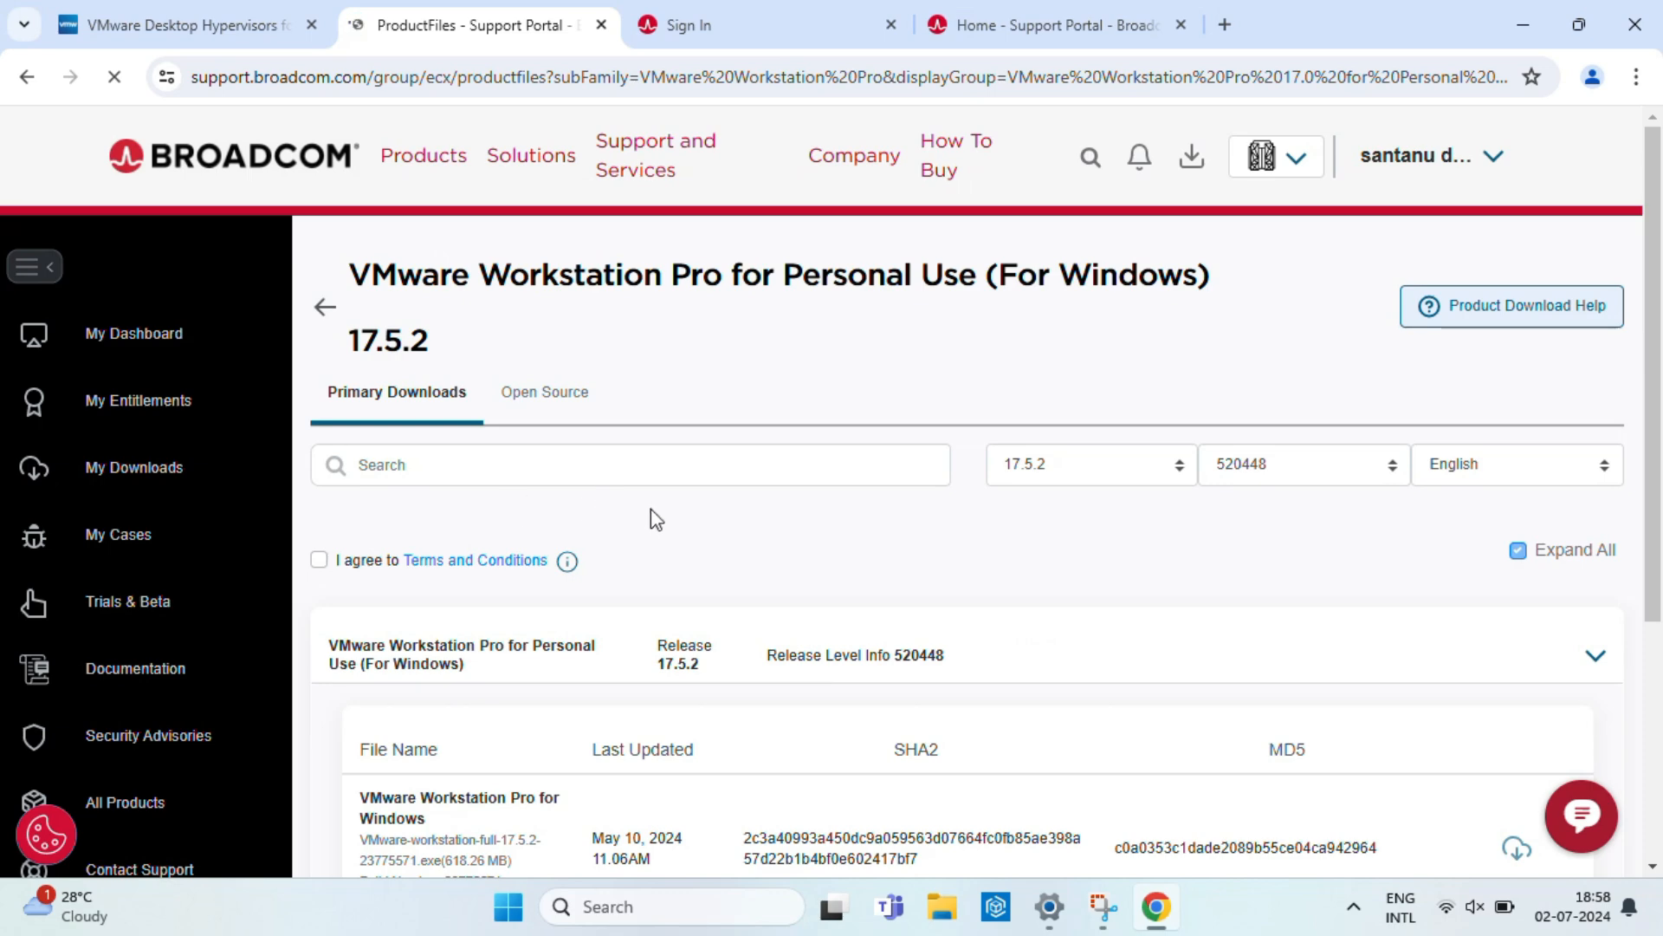
pyautogui.scroll(-1, 652, 510)
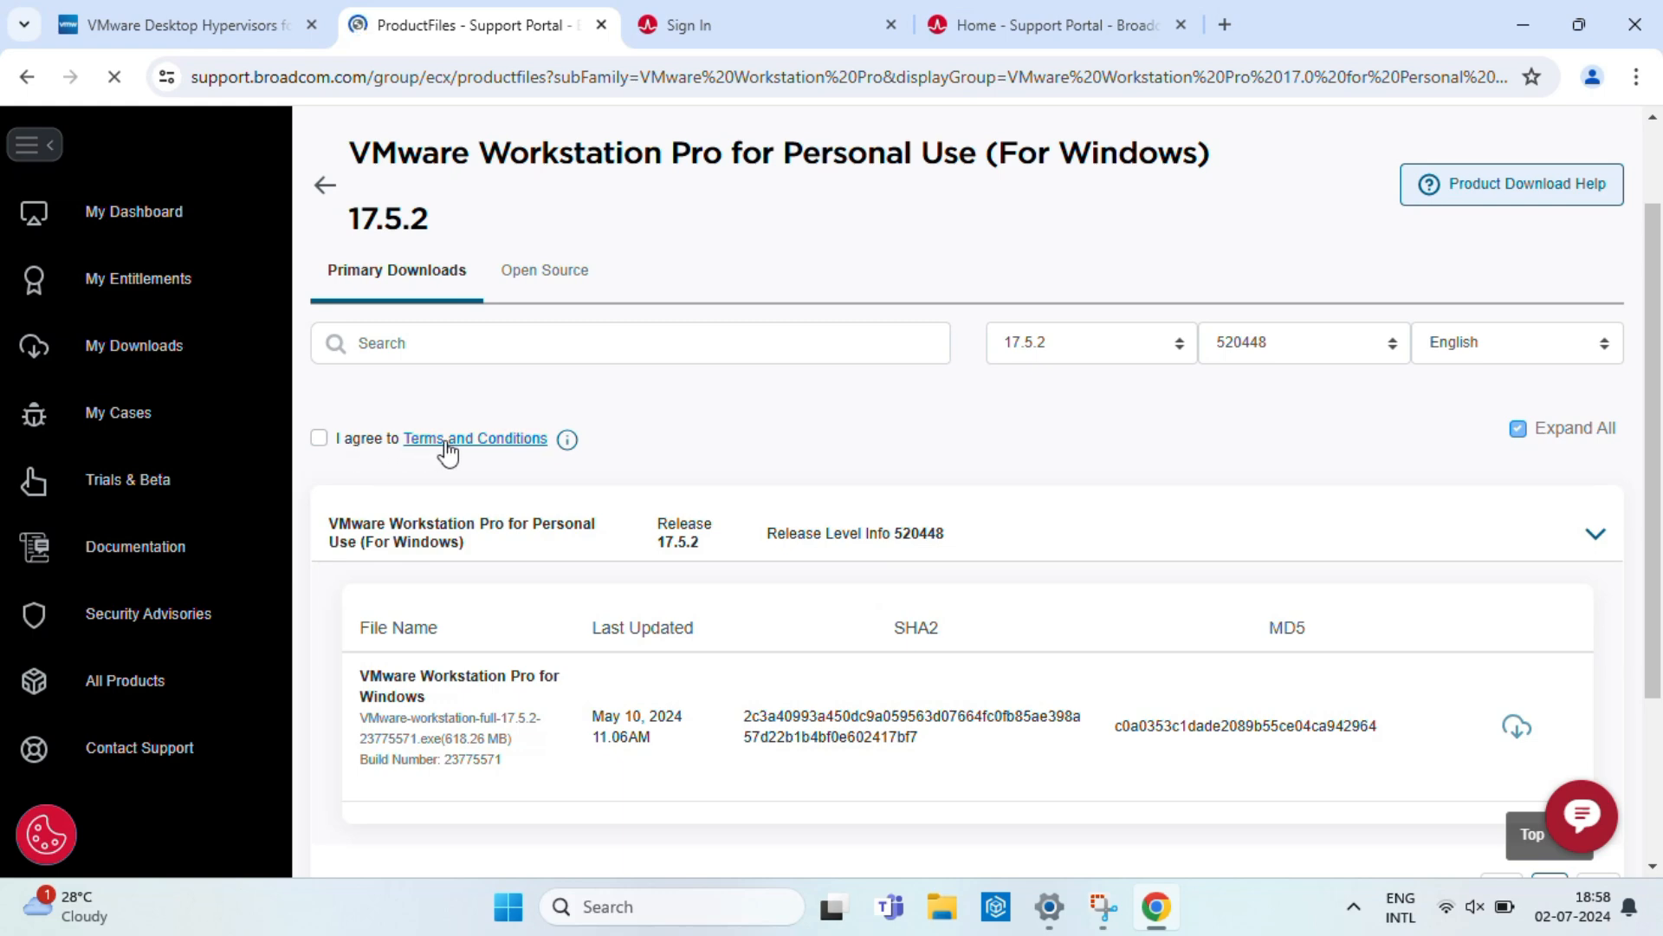
pyautogui.click(319, 438)
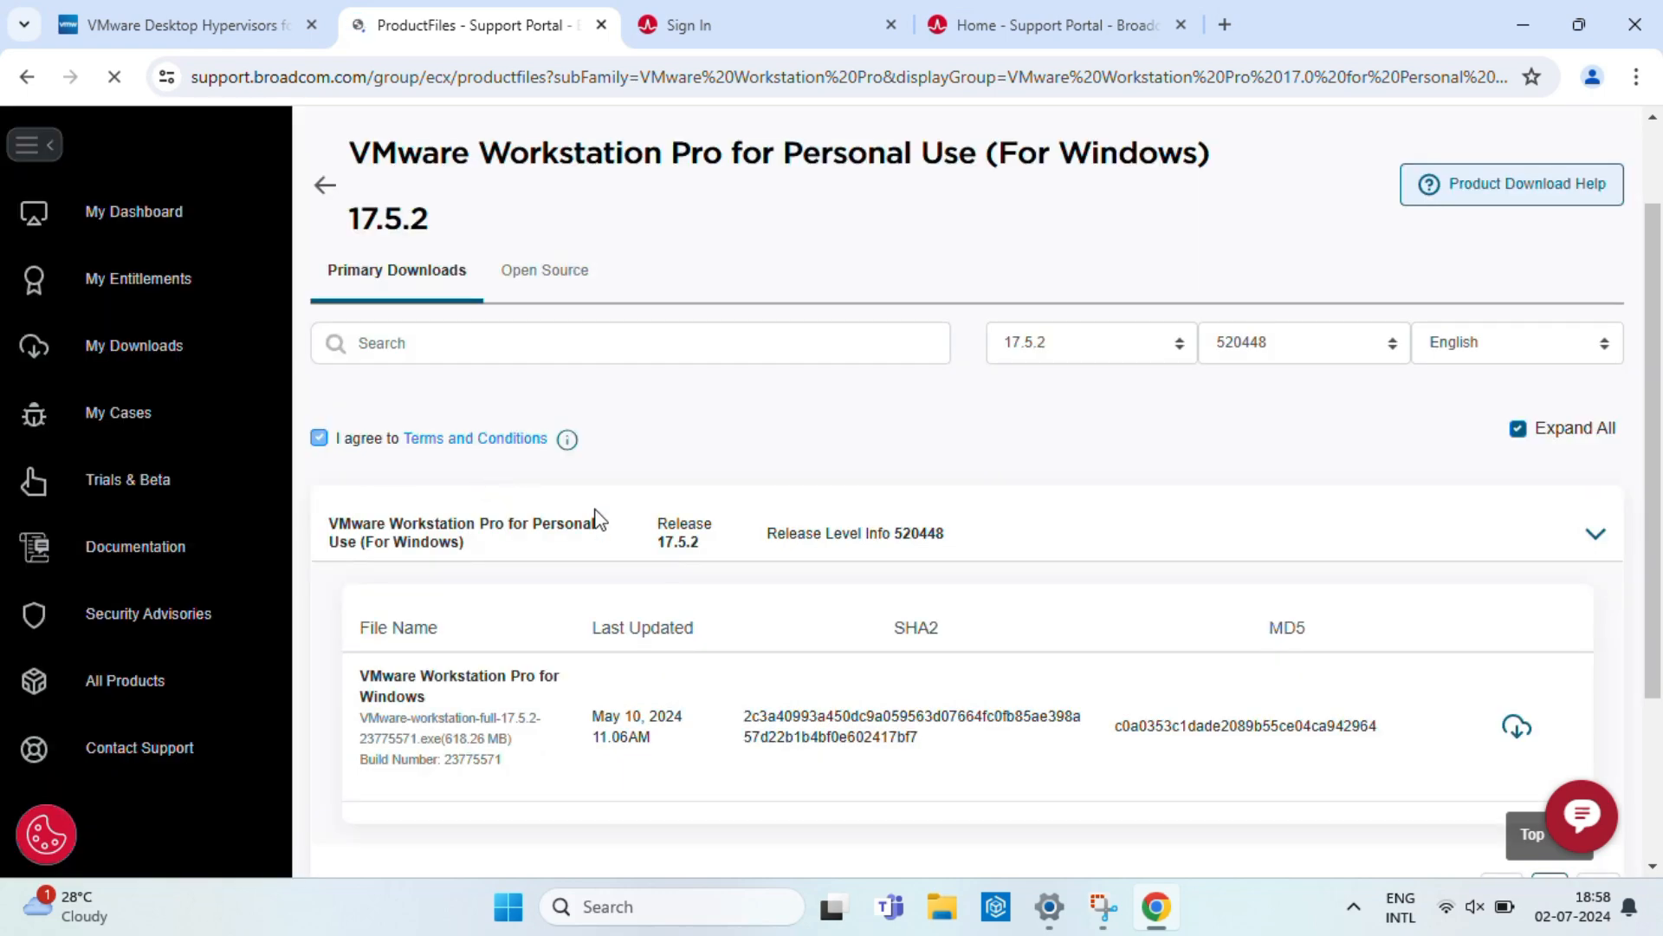
pyautogui.scroll(-1, 849, 546)
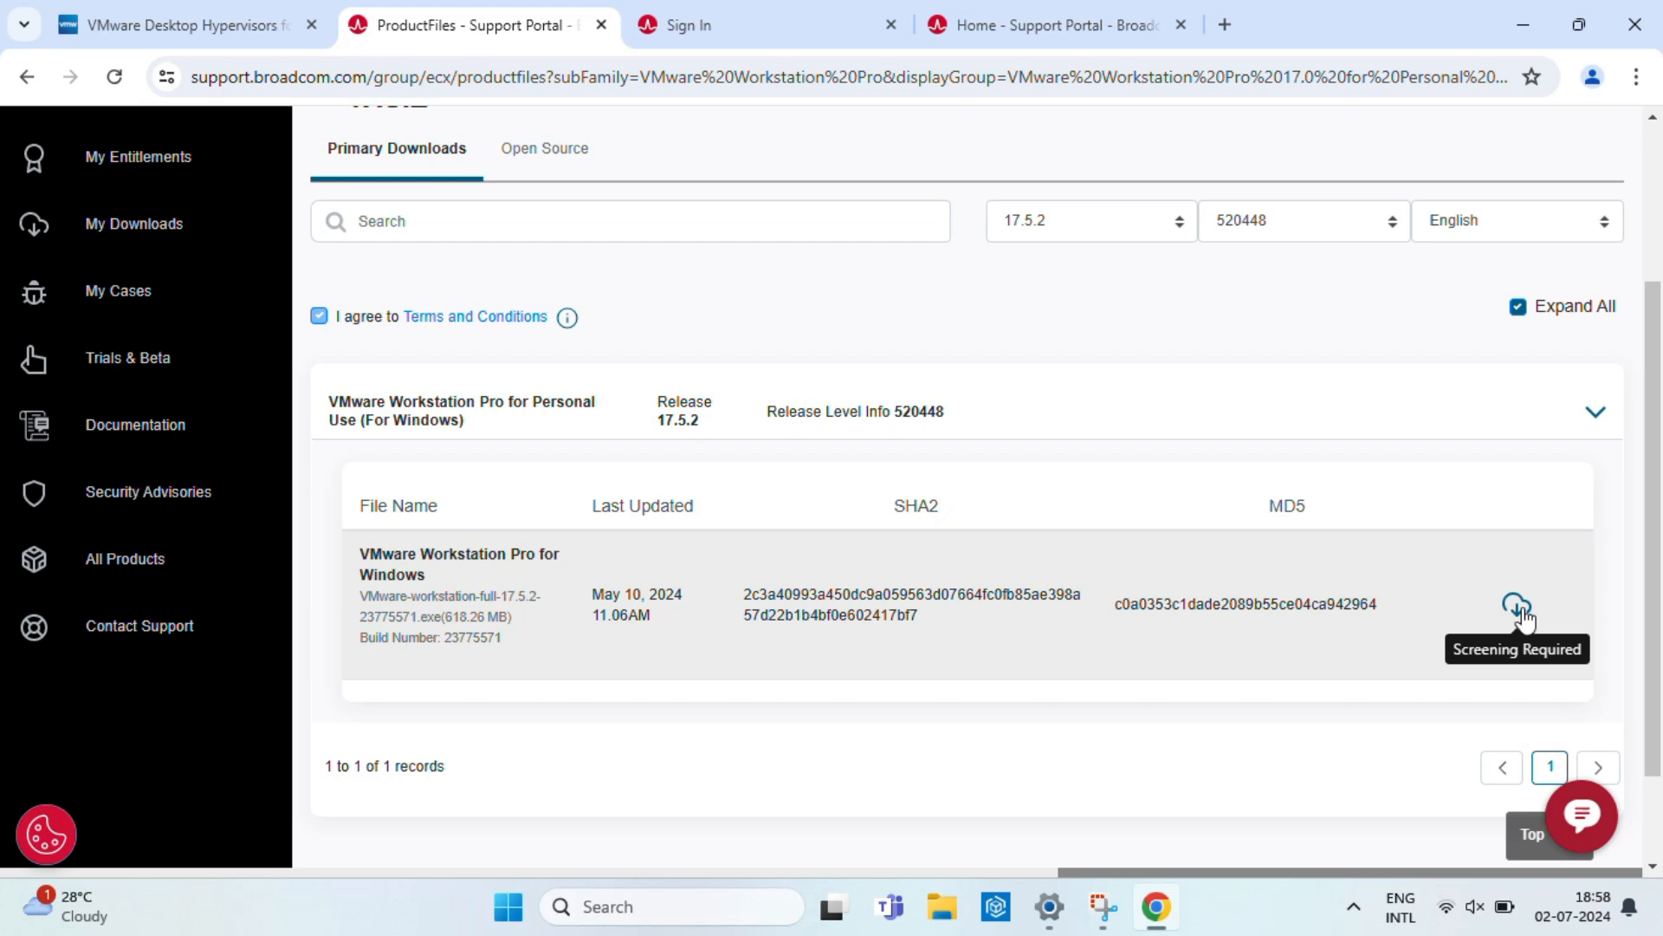
pyautogui.click(1519, 607)
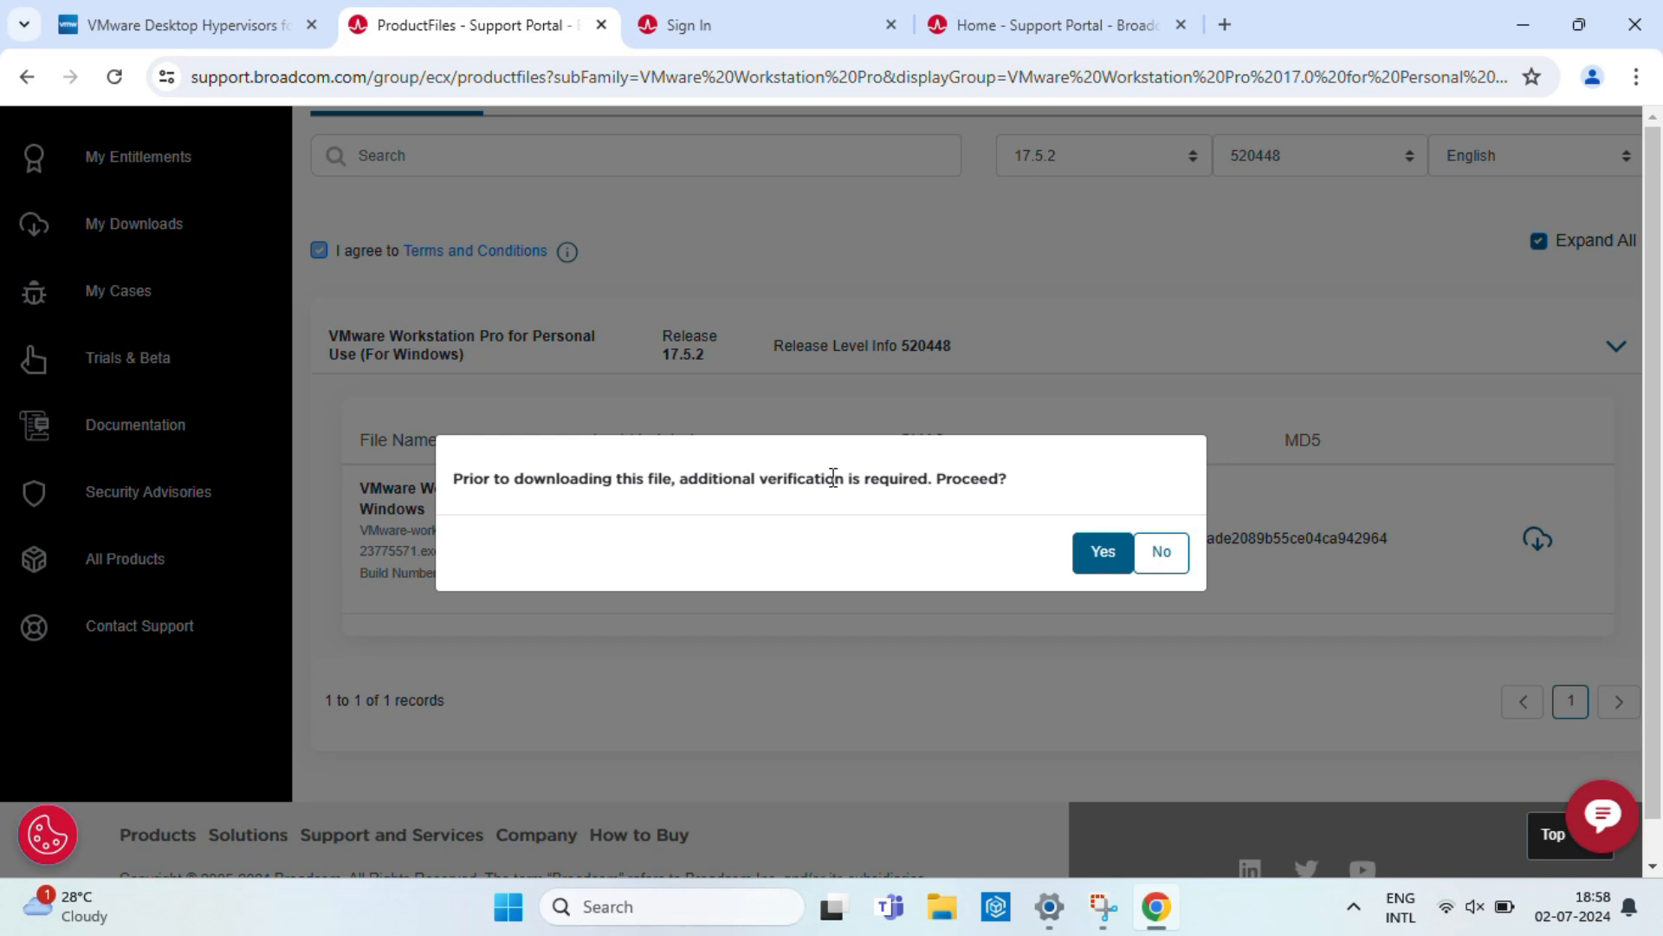
pyautogui.click(1106, 562)
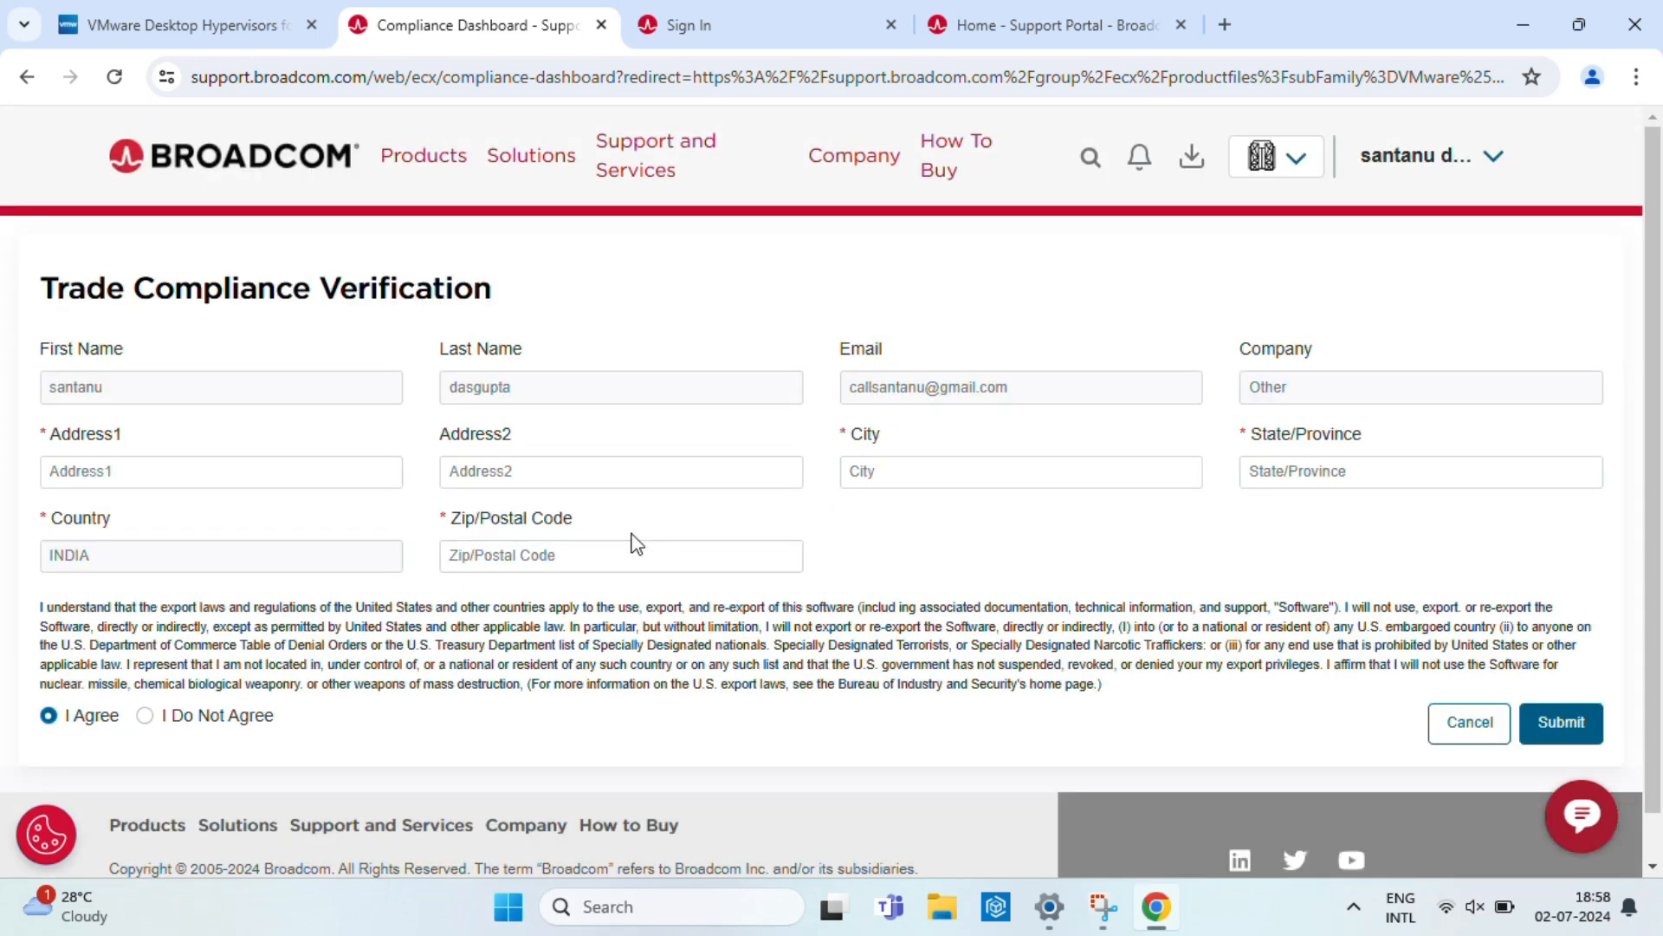
# Enter the street address, city and state on the Trade Compliance Verification form
pyautogui.click(134, 473)
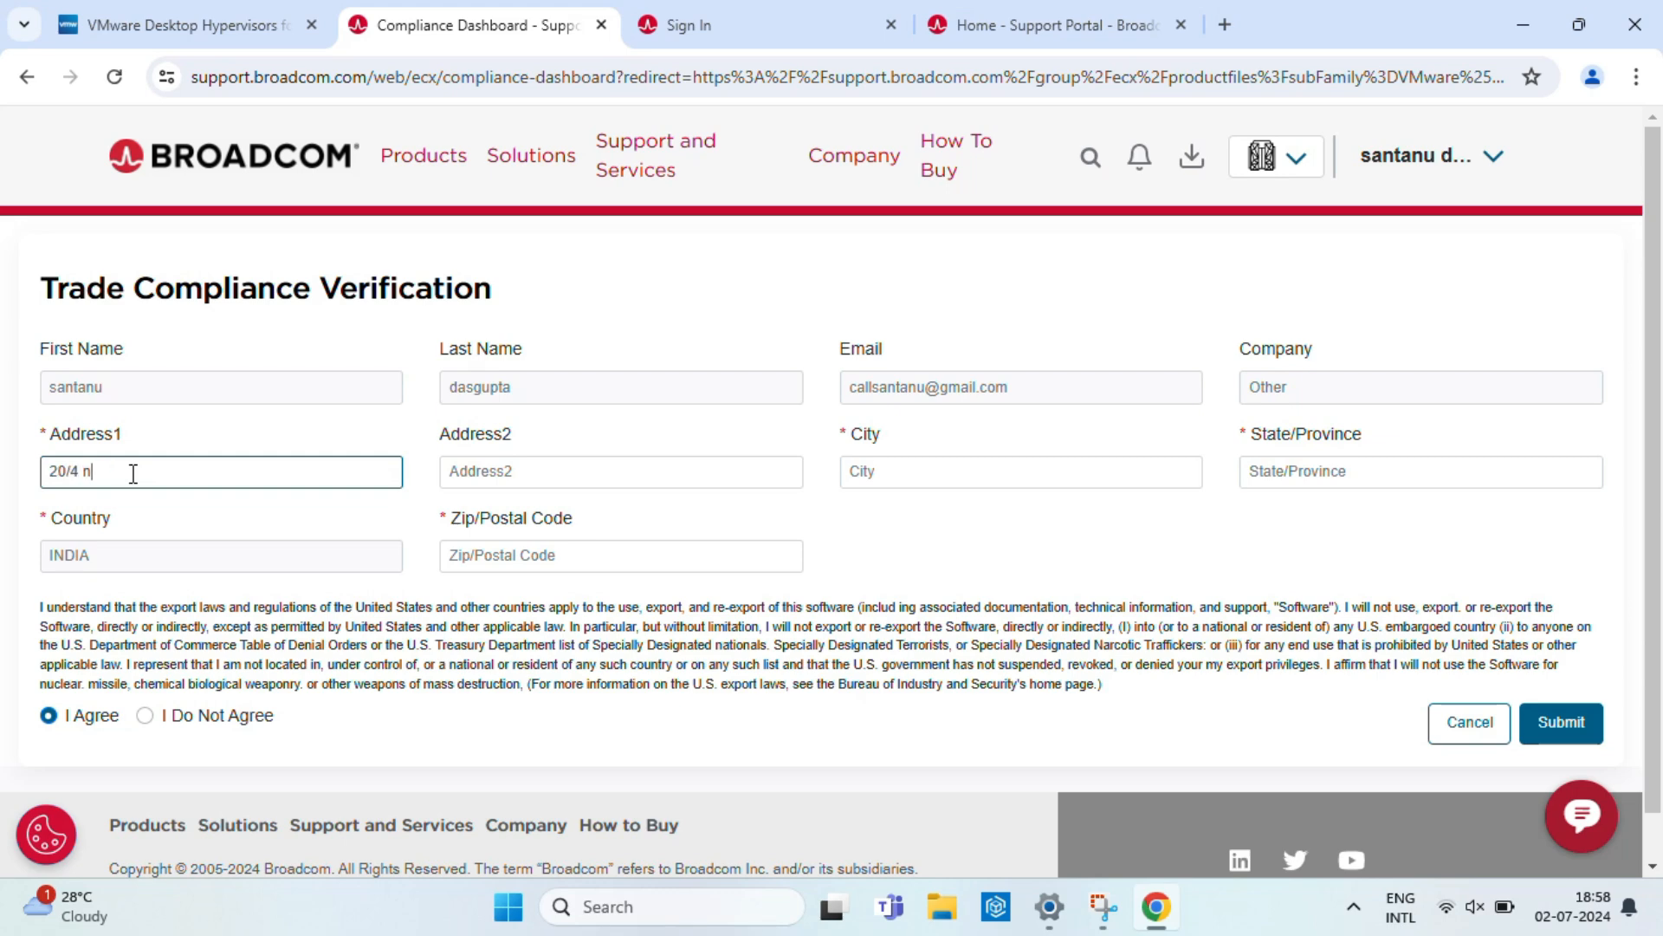
pyautogui.click(901, 471)
pyautogui.write('kolkata')
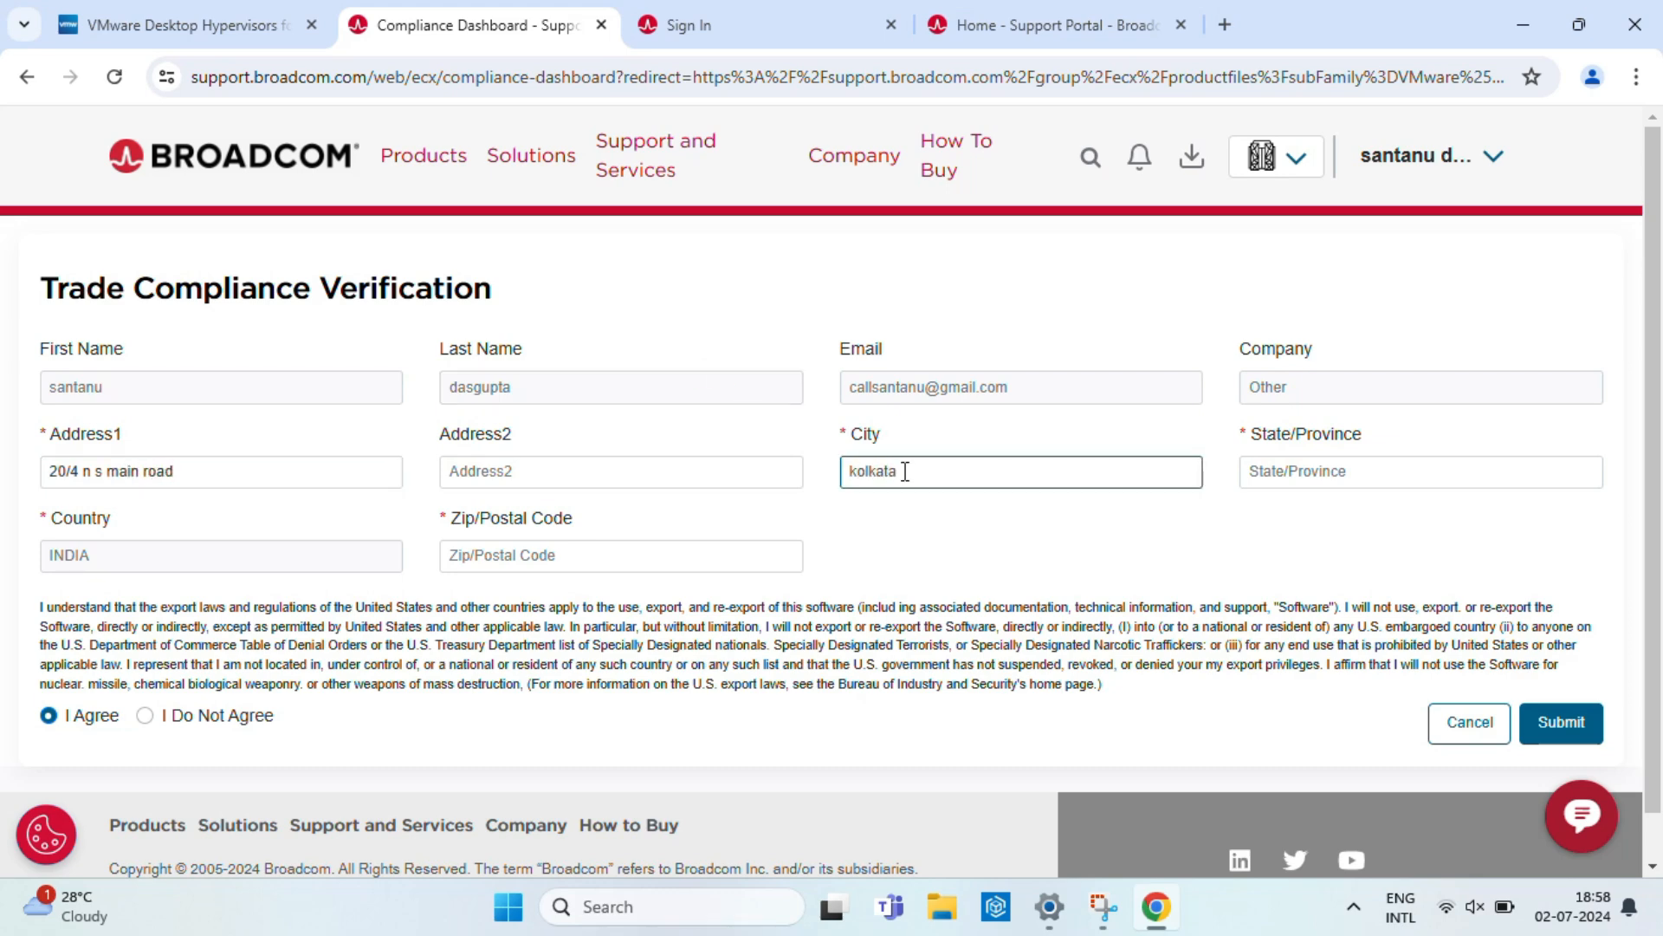
pyautogui.click(1267, 471)
pyautogui.write('west')
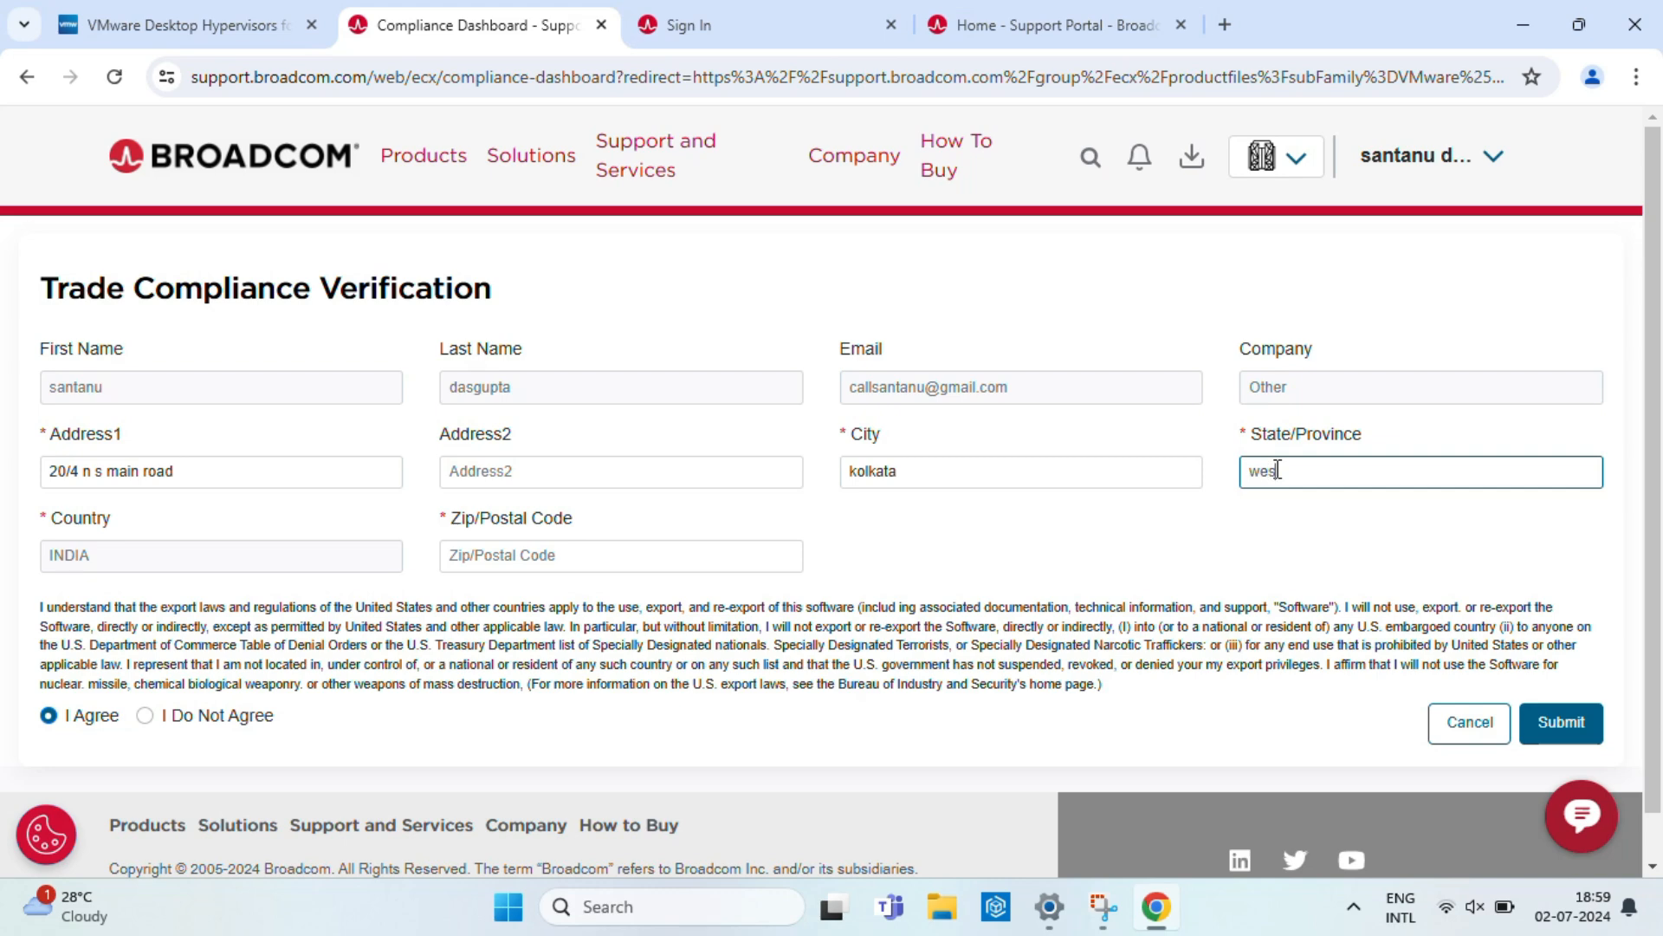
pyautogui.write(' bengal')
# Add the postal code, submit the form, and decline Chrome's offer to save the address
pyautogui.click(1181, 557)
pyautogui.click(501, 563)
pyautogui.click(502, 559)
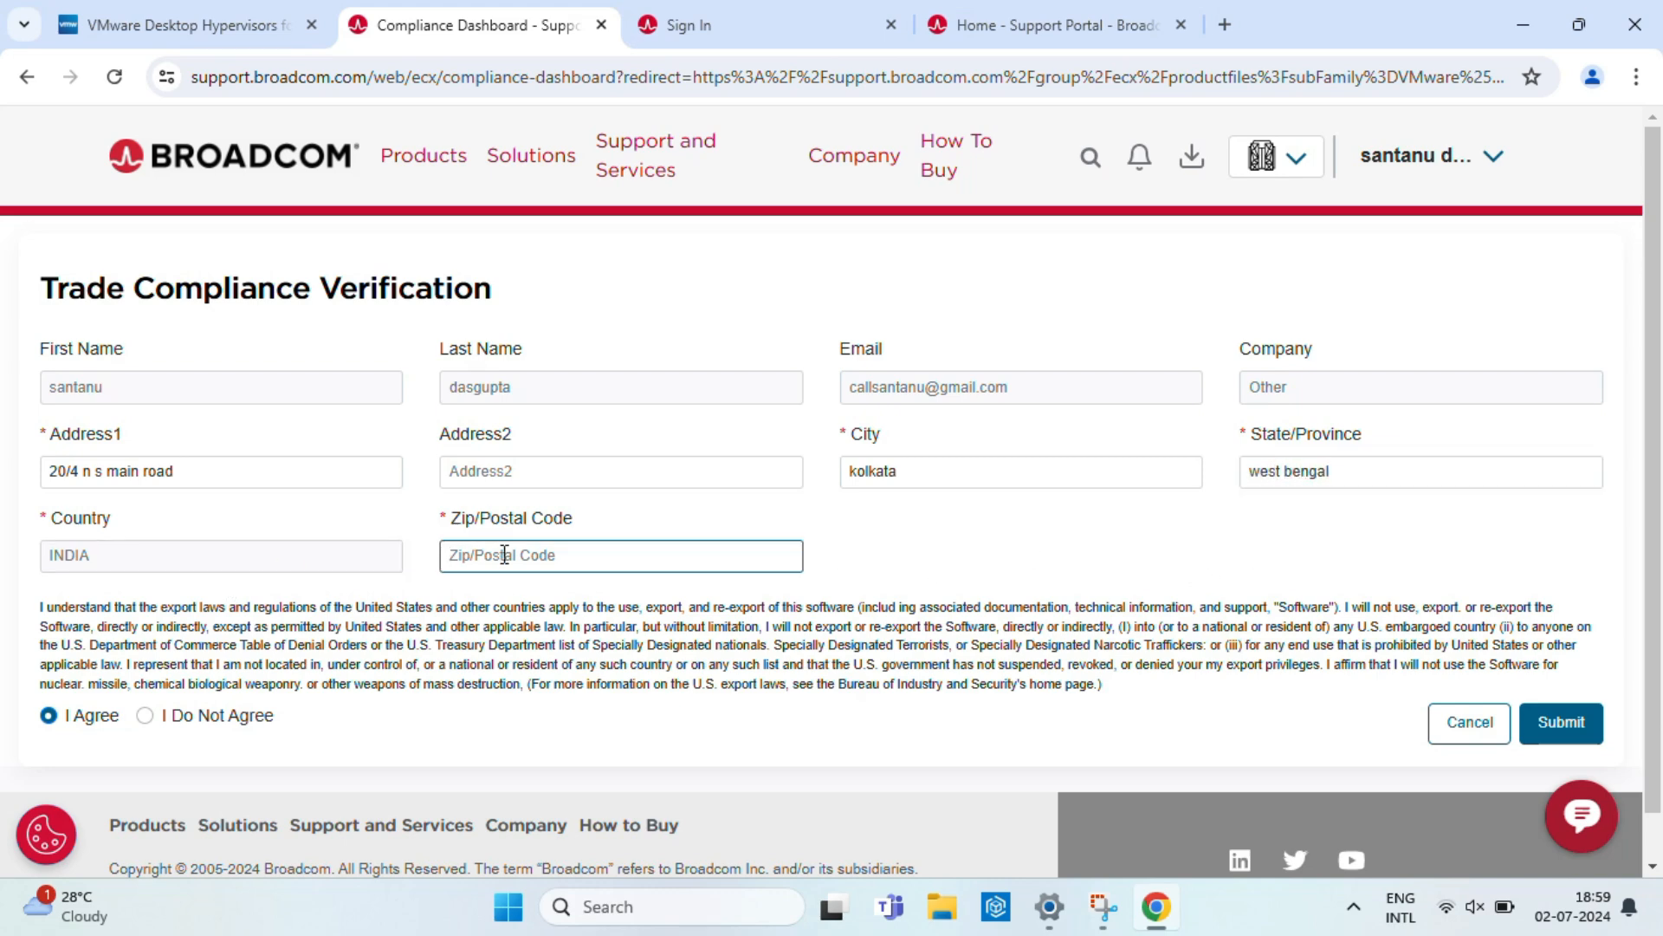
pyautogui.write('700004')
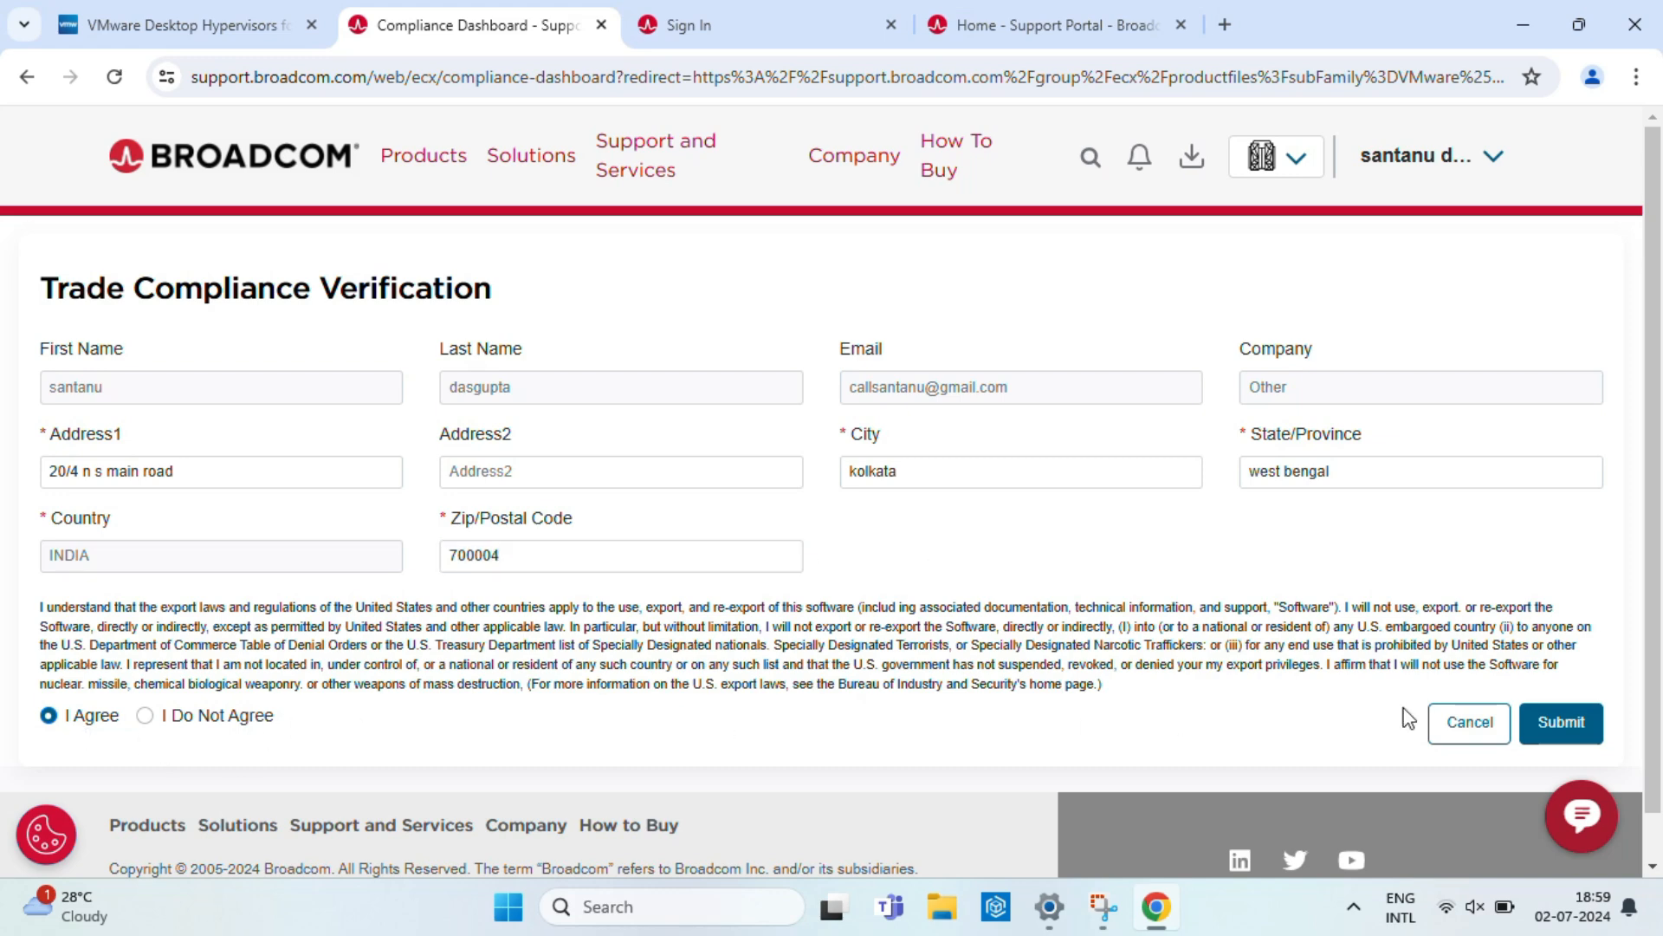
pyautogui.click(1560, 722)
pyautogui.click(1482, 496)
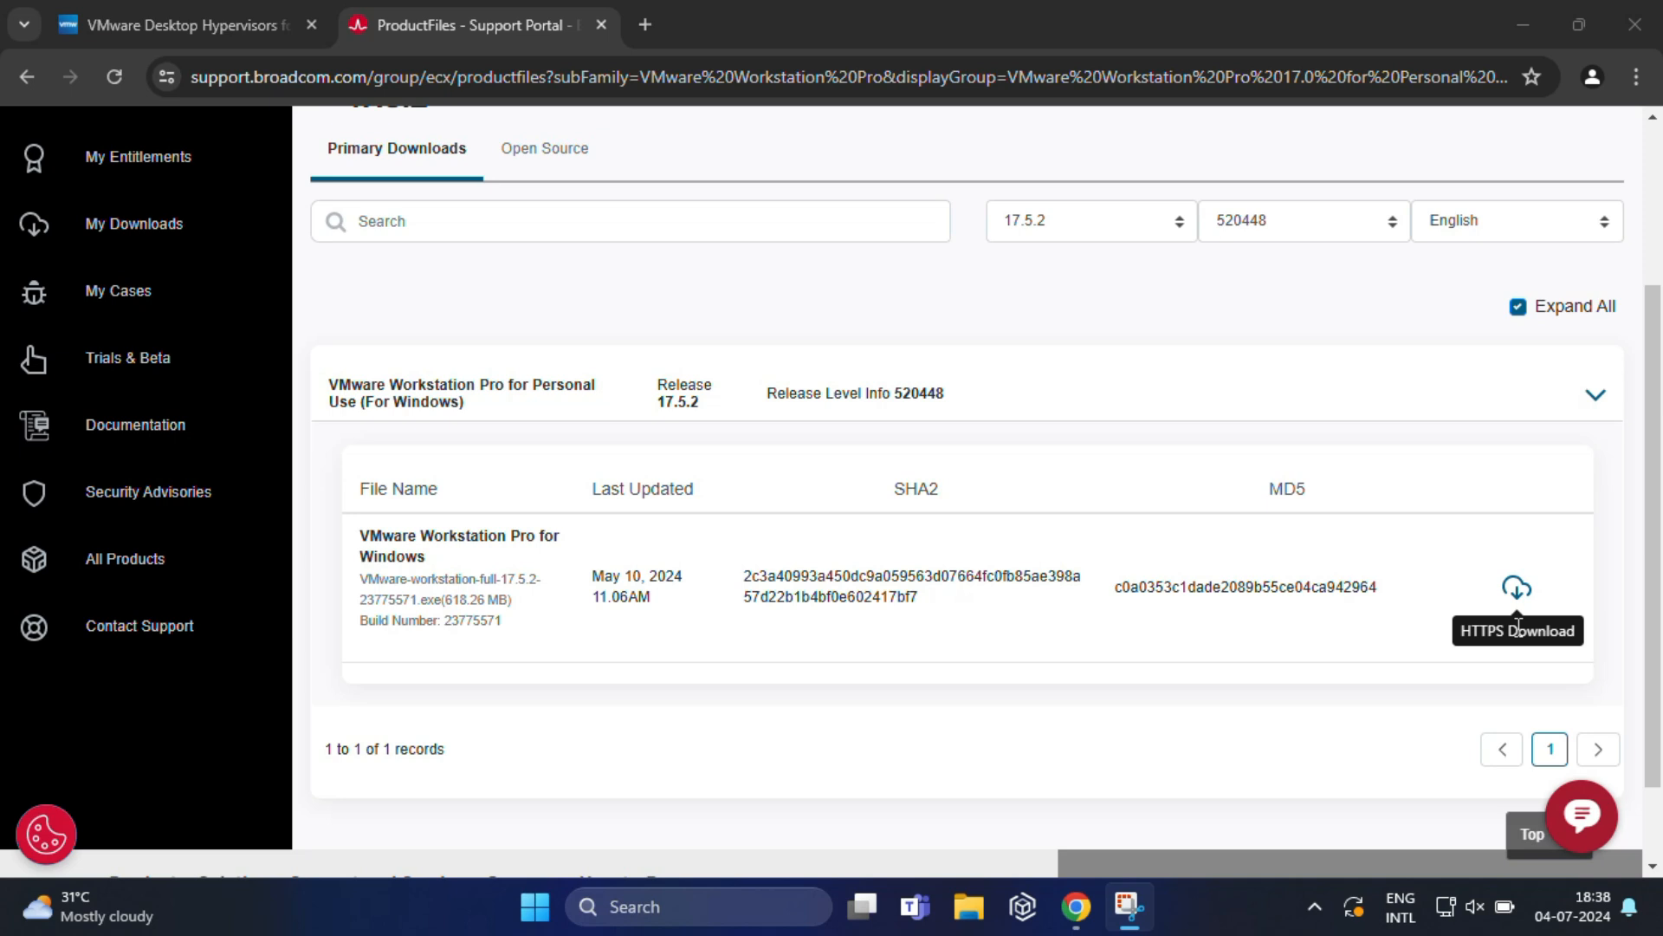
# Download the 17.5.2 Windows installer over HTTPS, then view it in File Explorer's Downloads folder
pyautogui.click(1517, 589)
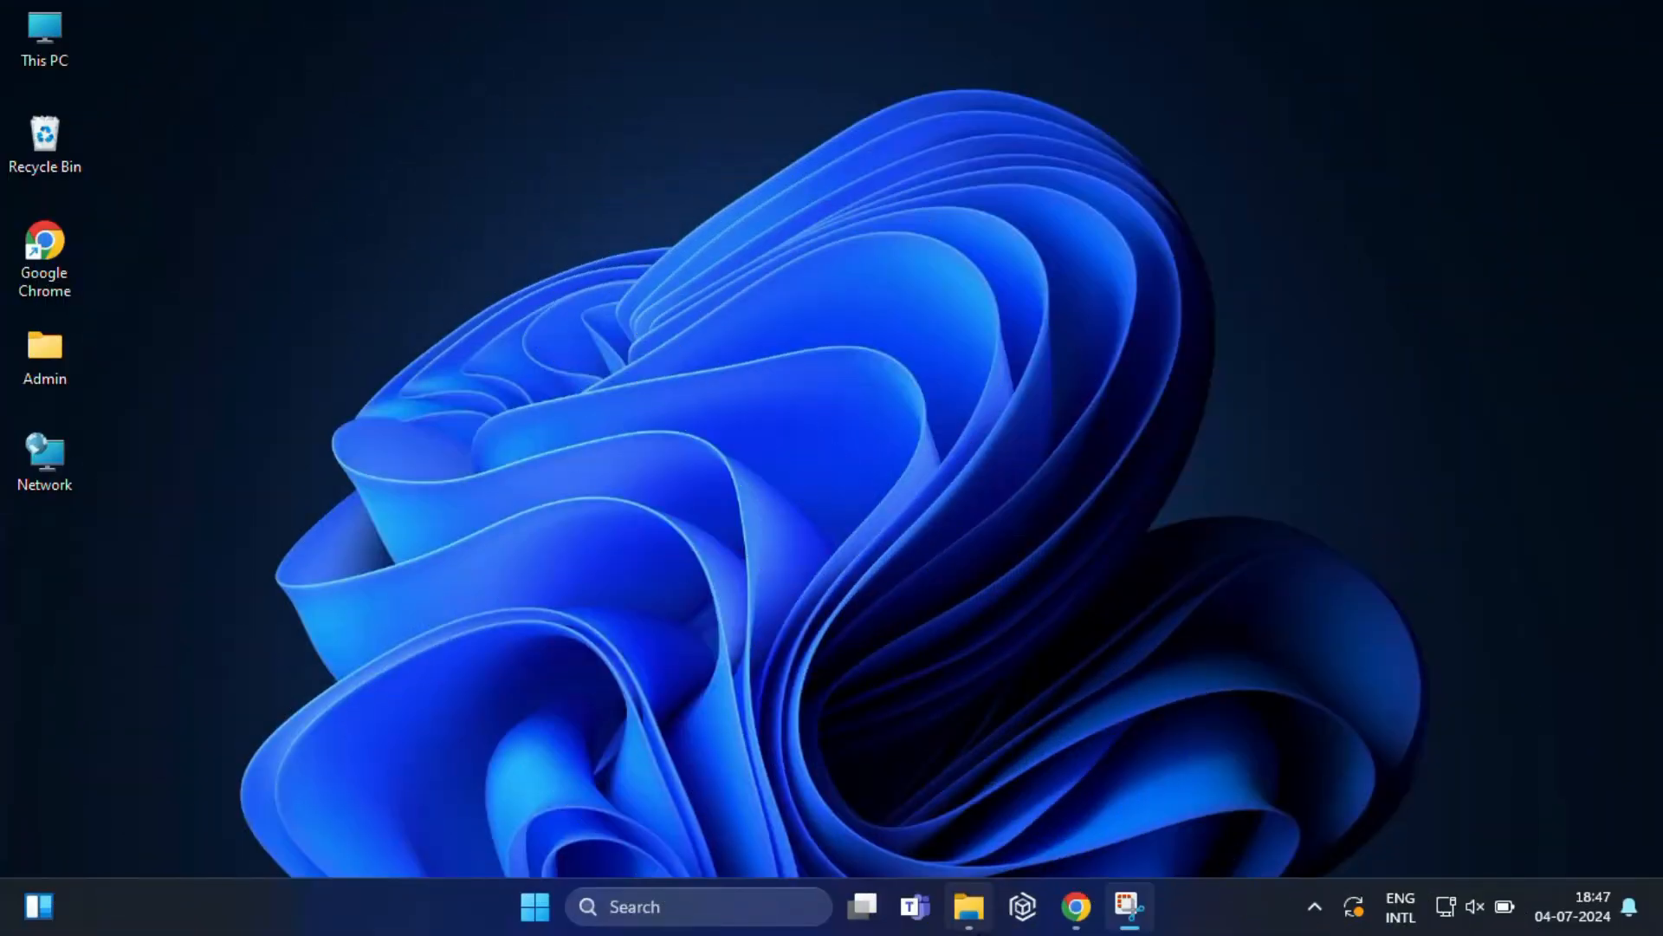
pyautogui.click(968, 906)
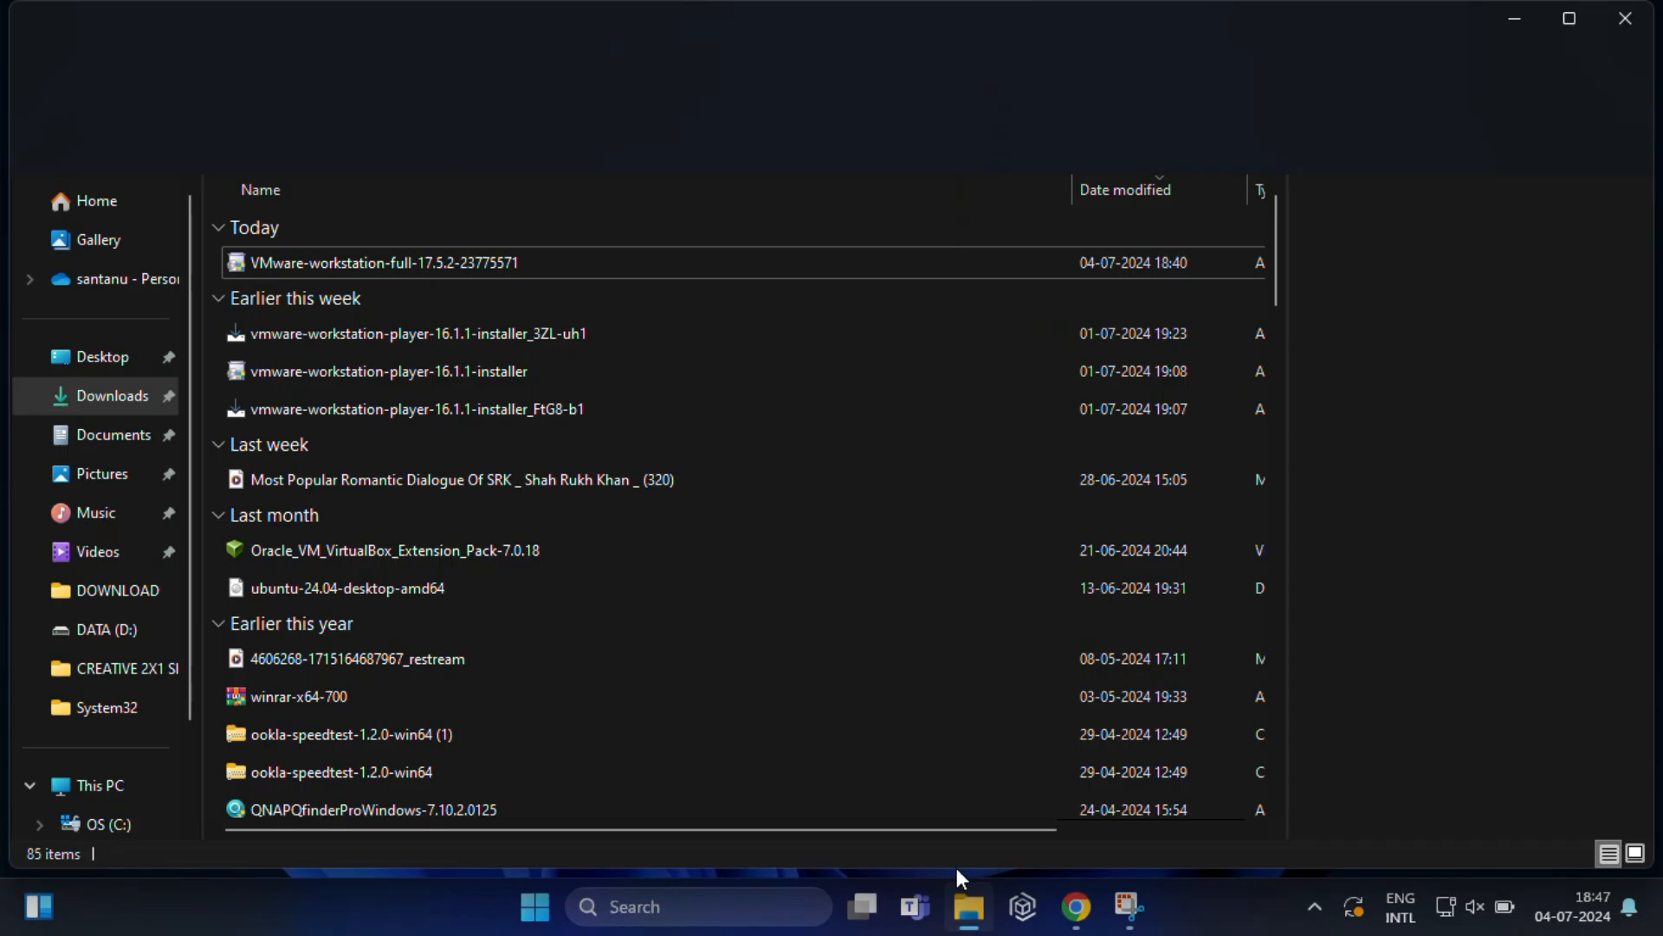
# Run VMware-workstation-full-17.5.2-23775571 from Downloads and minimize File Explorer while setup loads
pyautogui.doubleClick(394, 263)
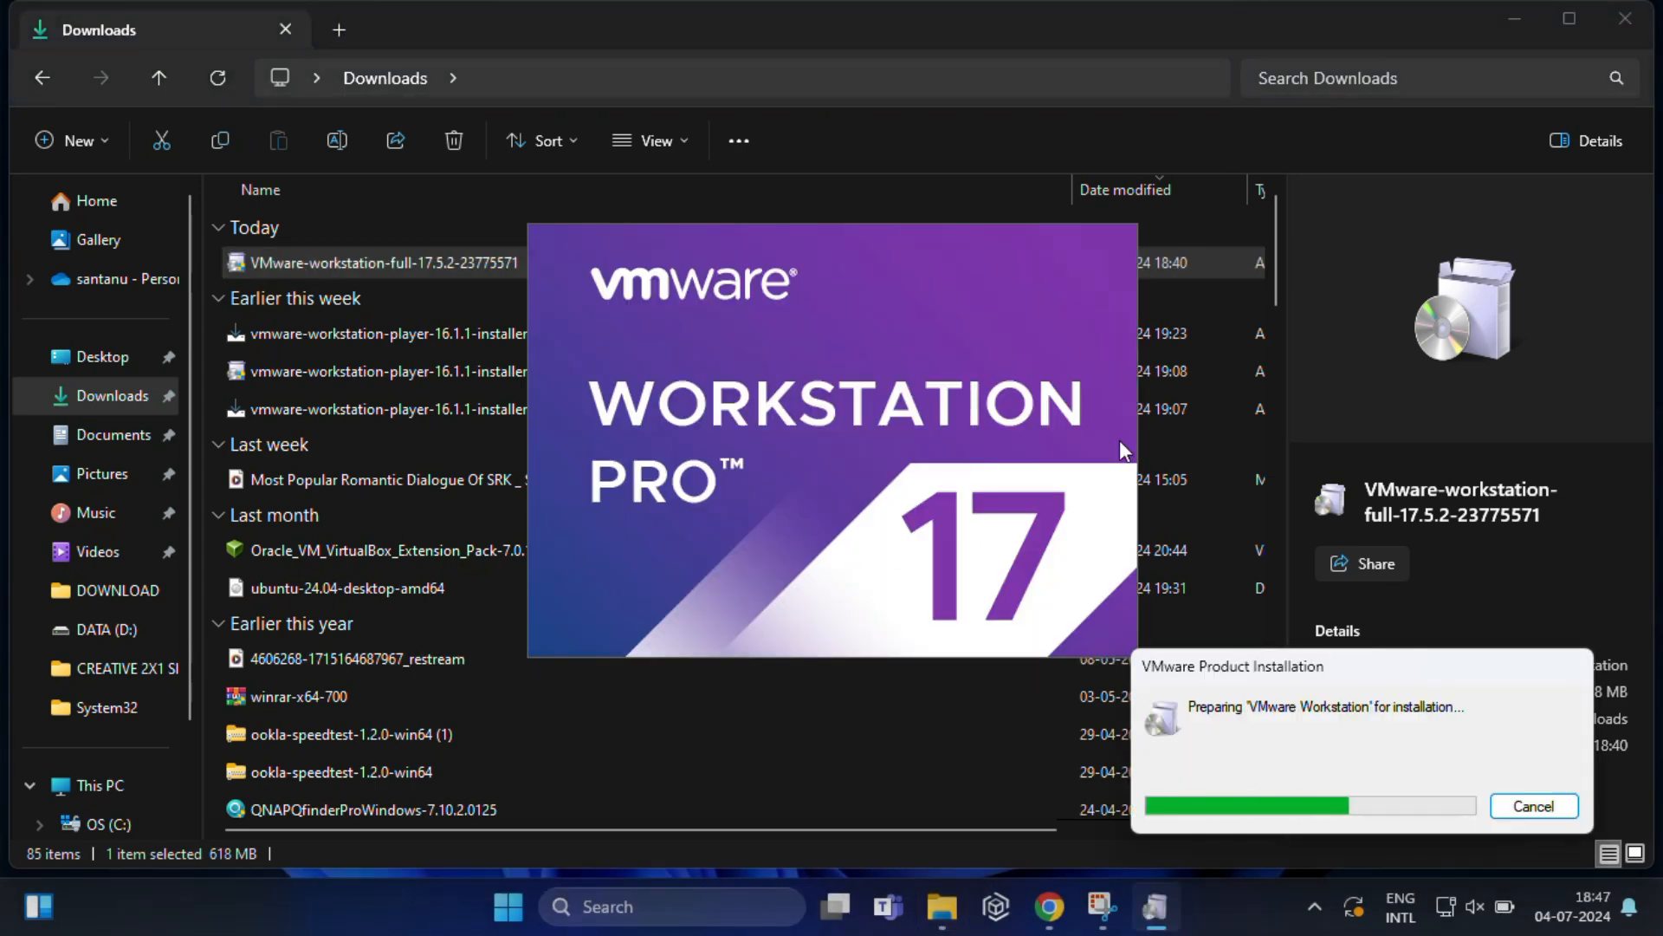
pyautogui.click(1521, 16)
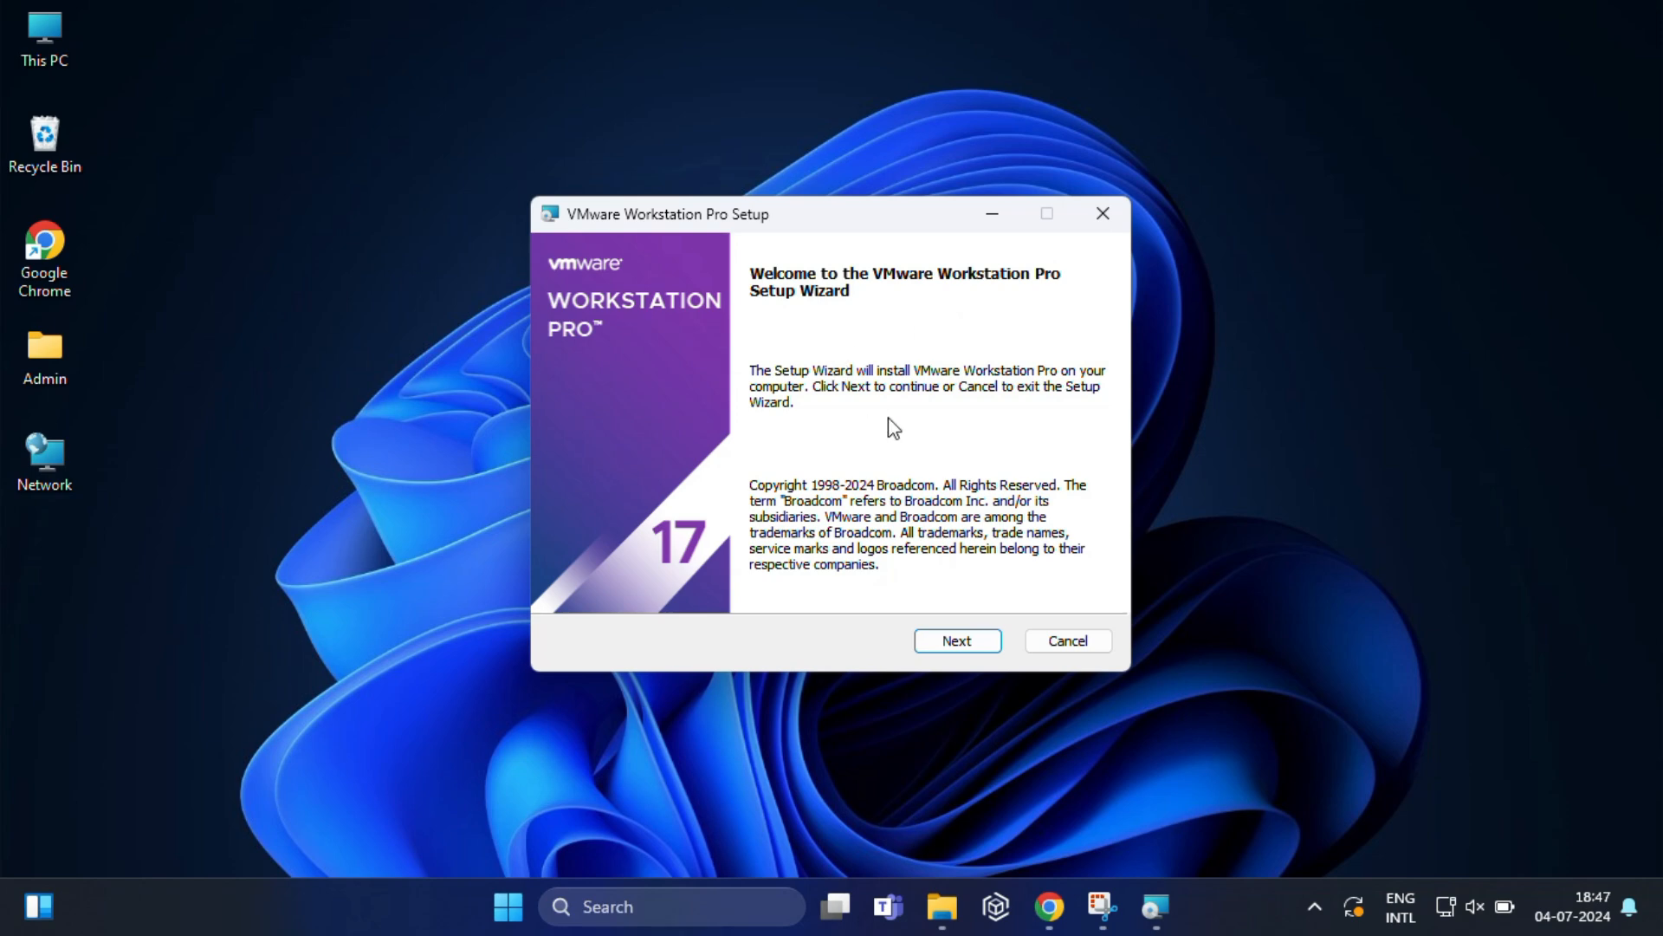
# Get past the welcome page and accept the licence agreement
pyautogui.click(960, 641)
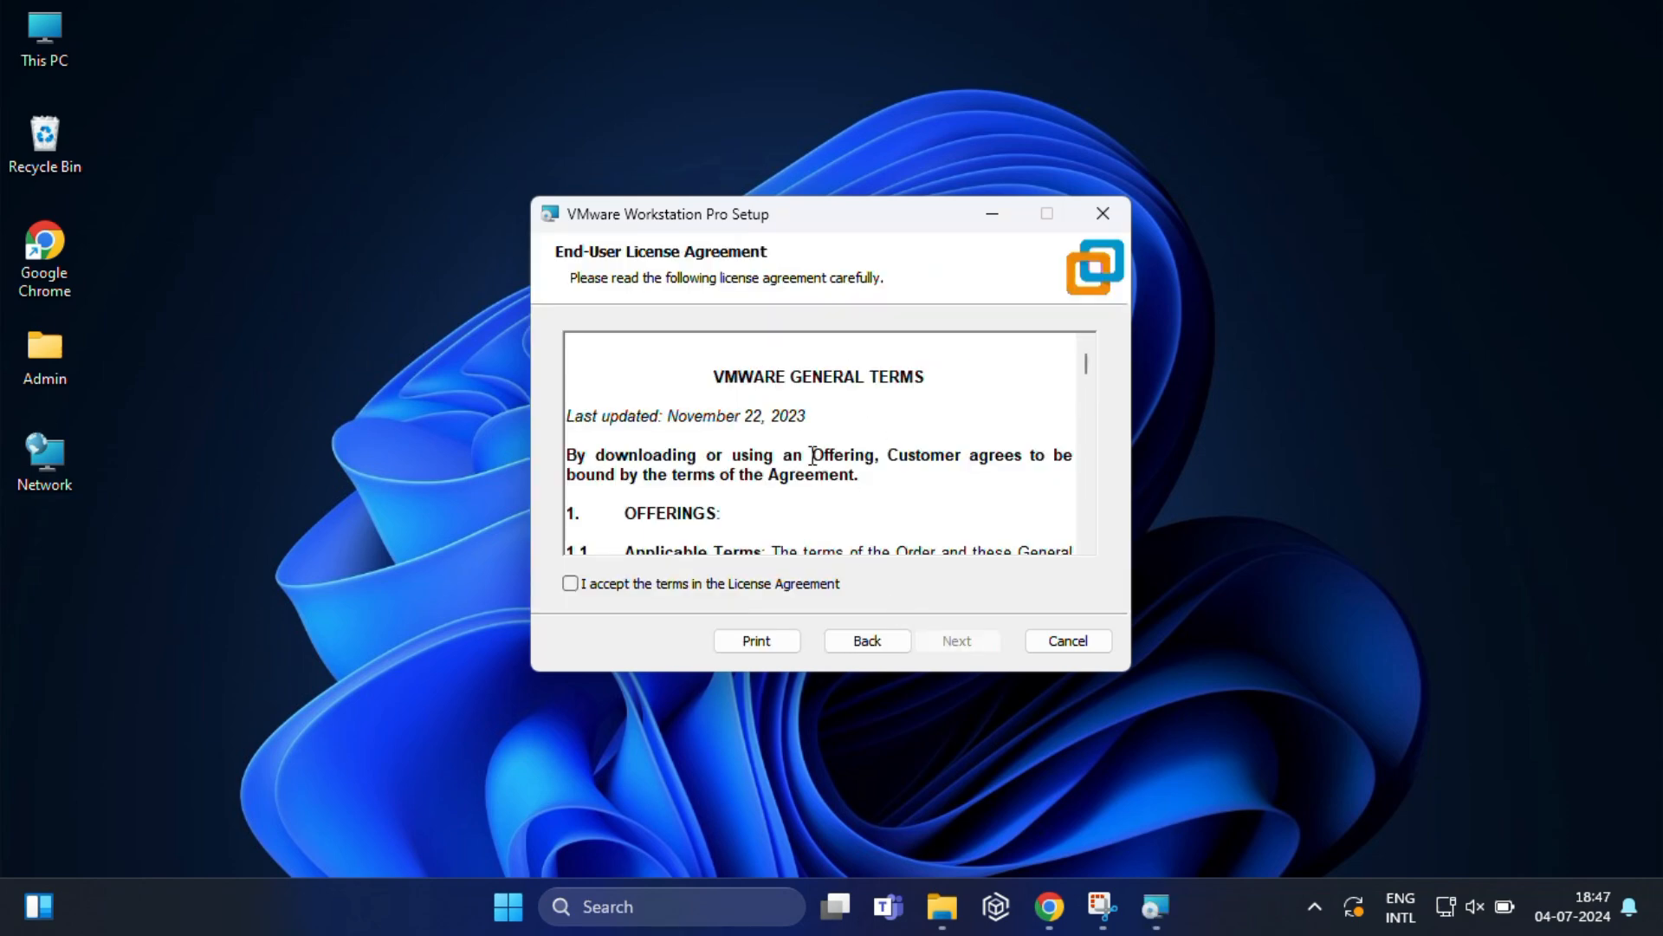
pyautogui.scroll(-15, 823, 468)
pyautogui.click(579, 585)
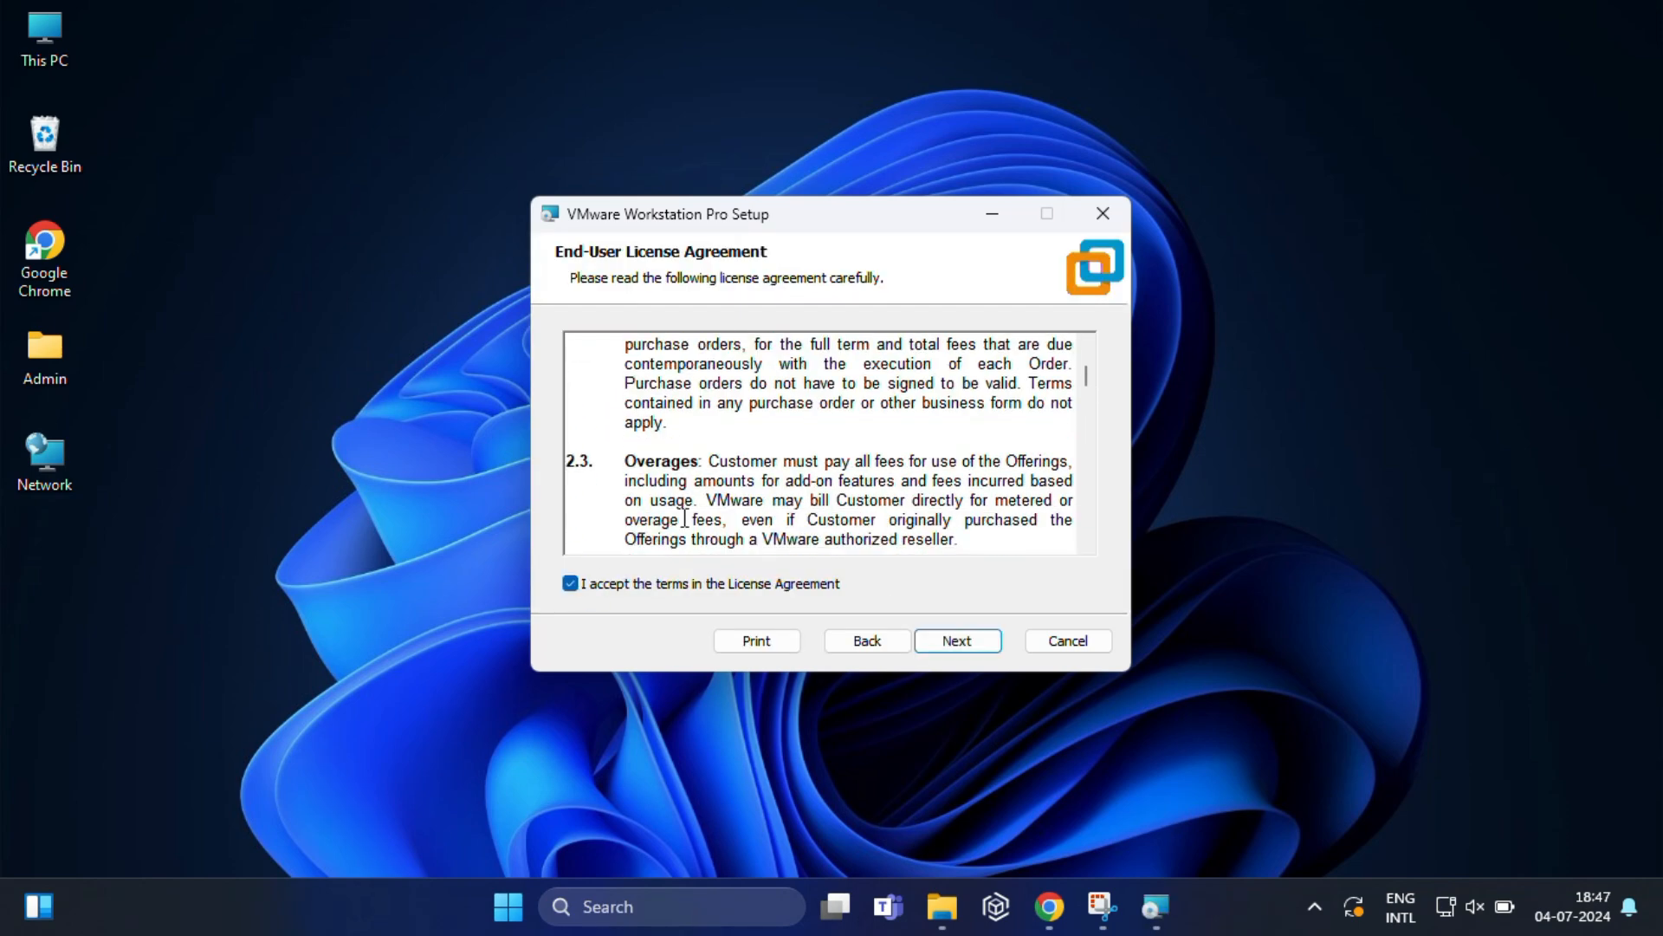
pyautogui.scroll(-6, 806, 460)
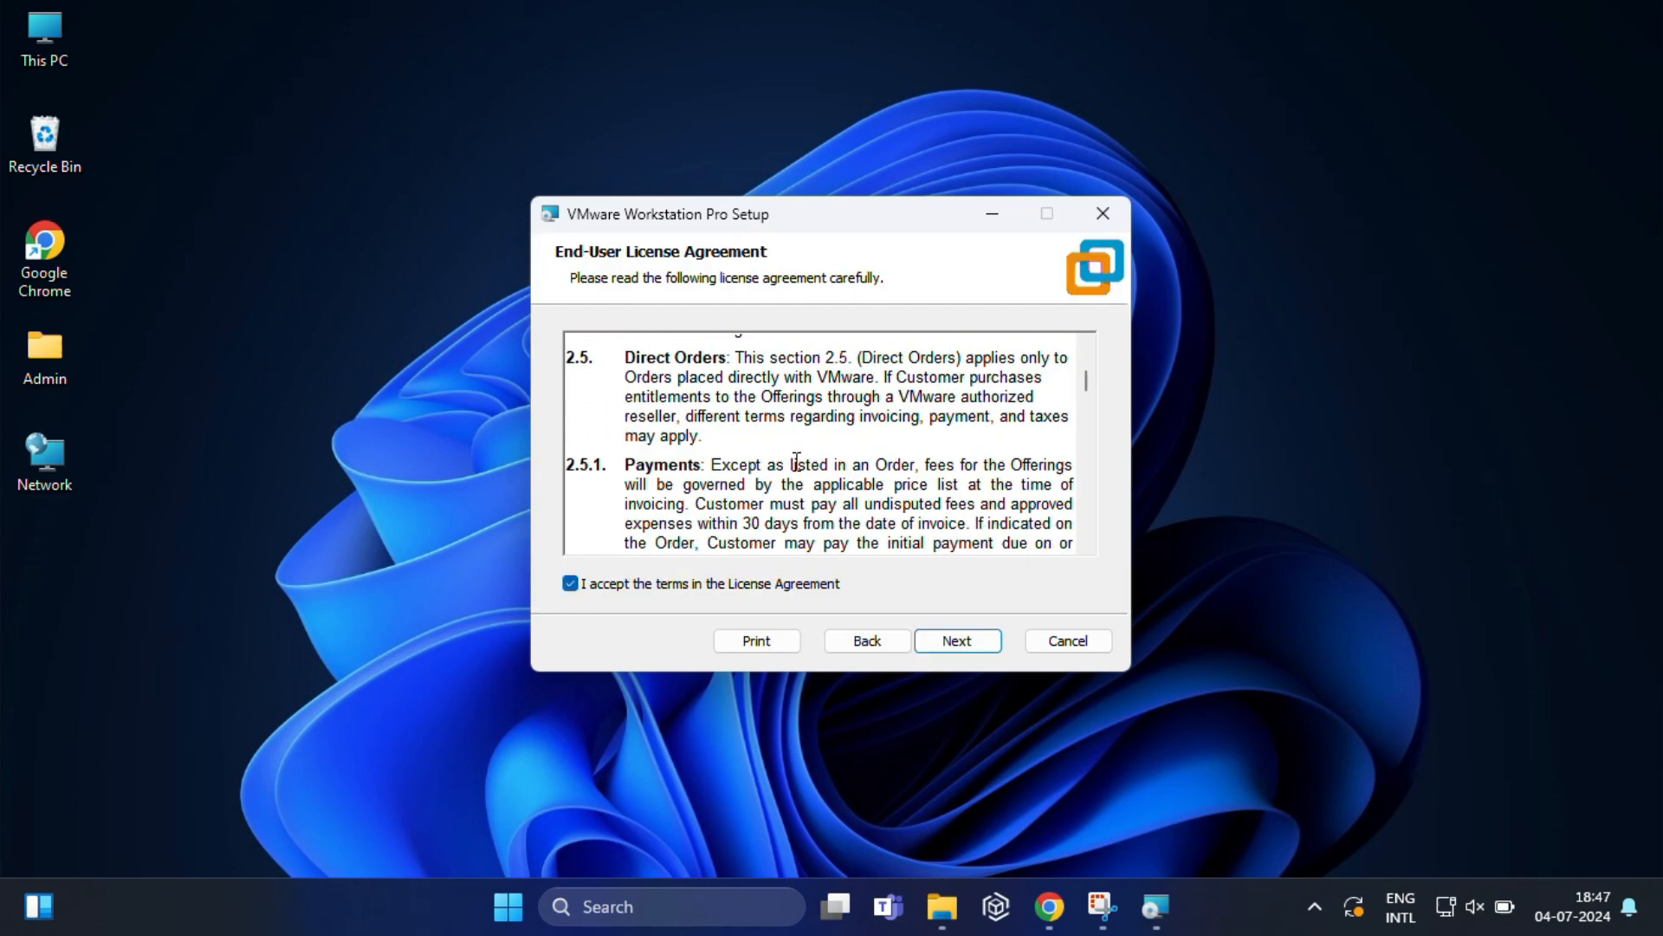
pyautogui.click(944, 642)
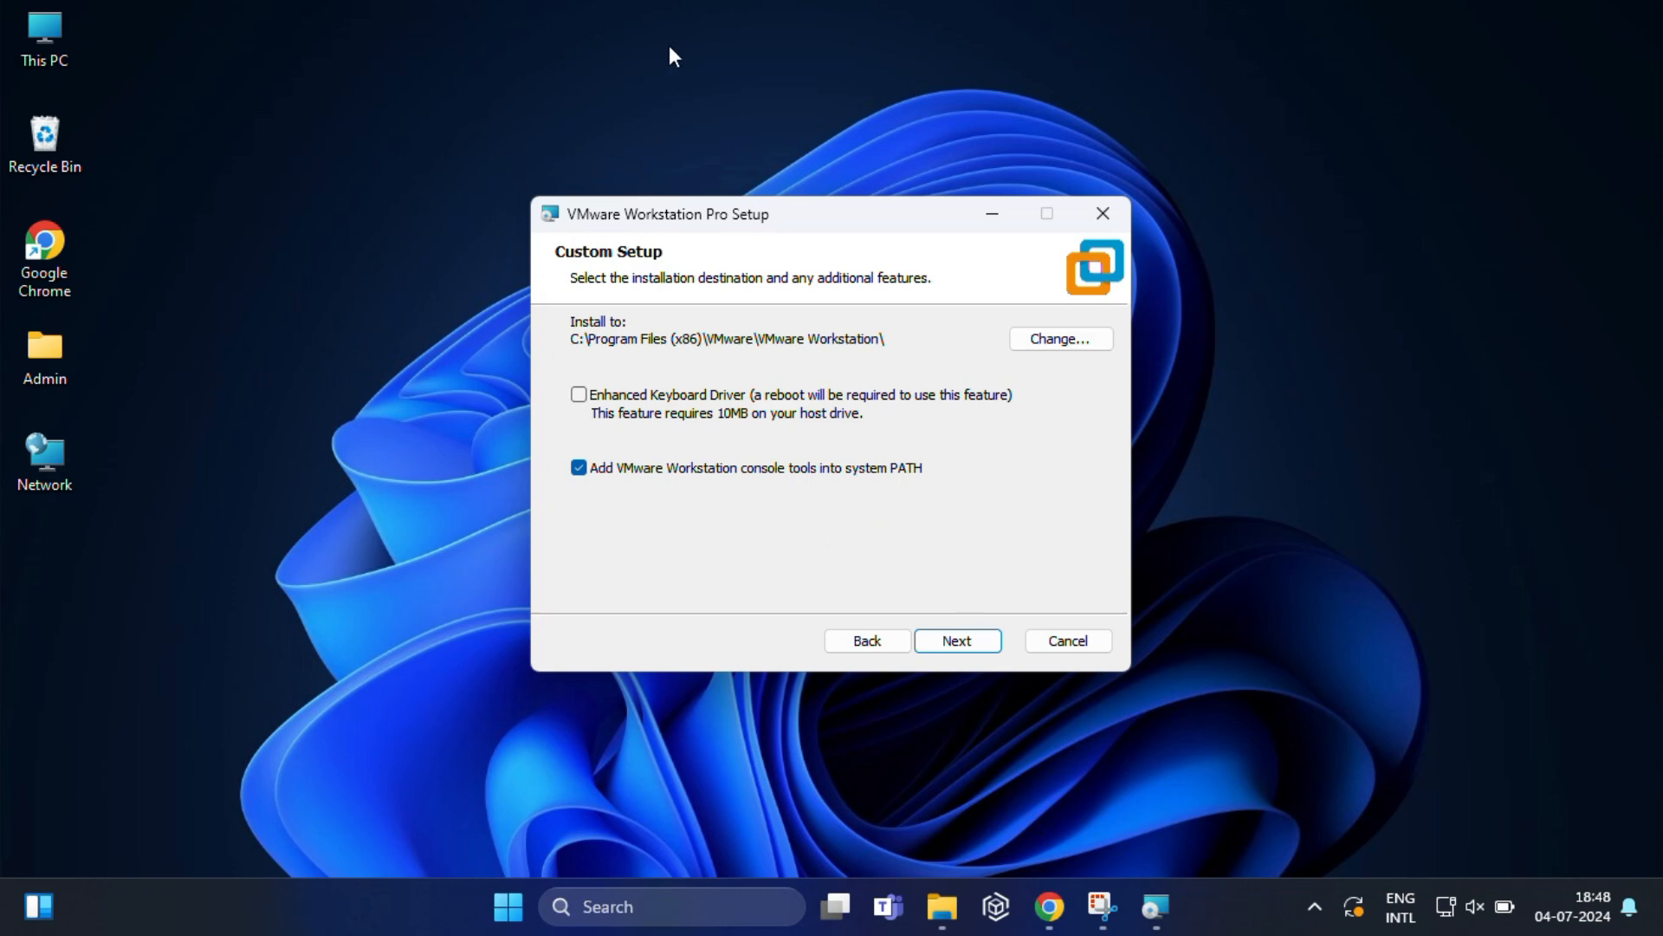
# Keep the default install location, disable update checks and CEIP, and keep both shortcuts
pyautogui.click(954, 652)
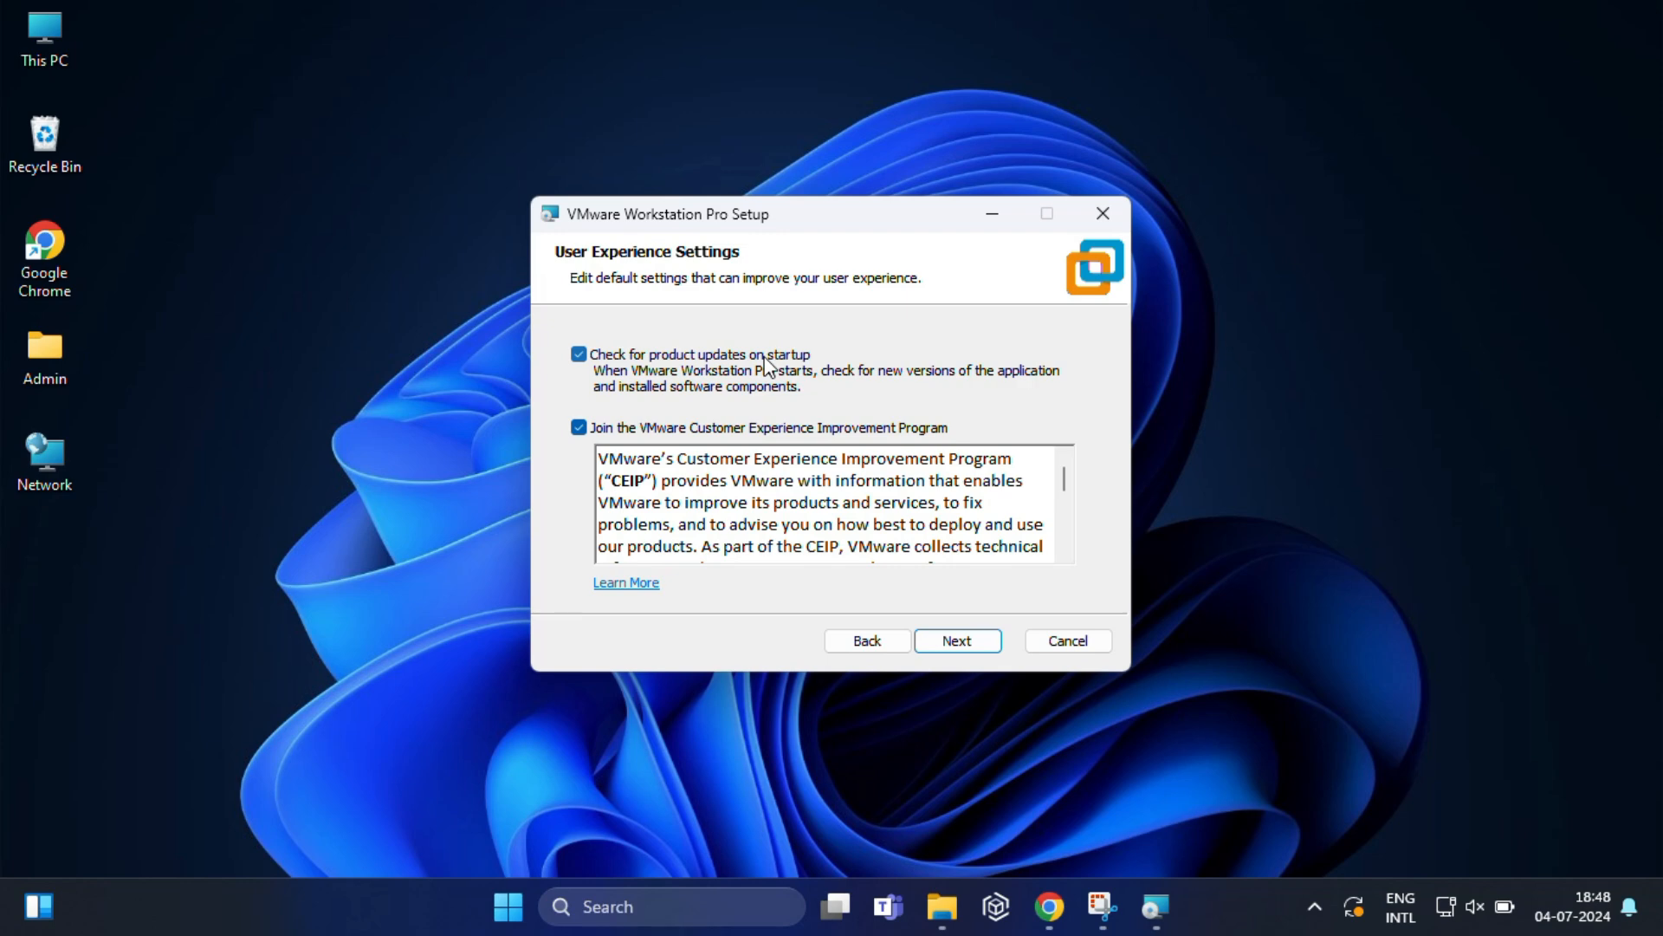
pyautogui.click(578, 355)
pyautogui.click(579, 429)
pyautogui.click(962, 644)
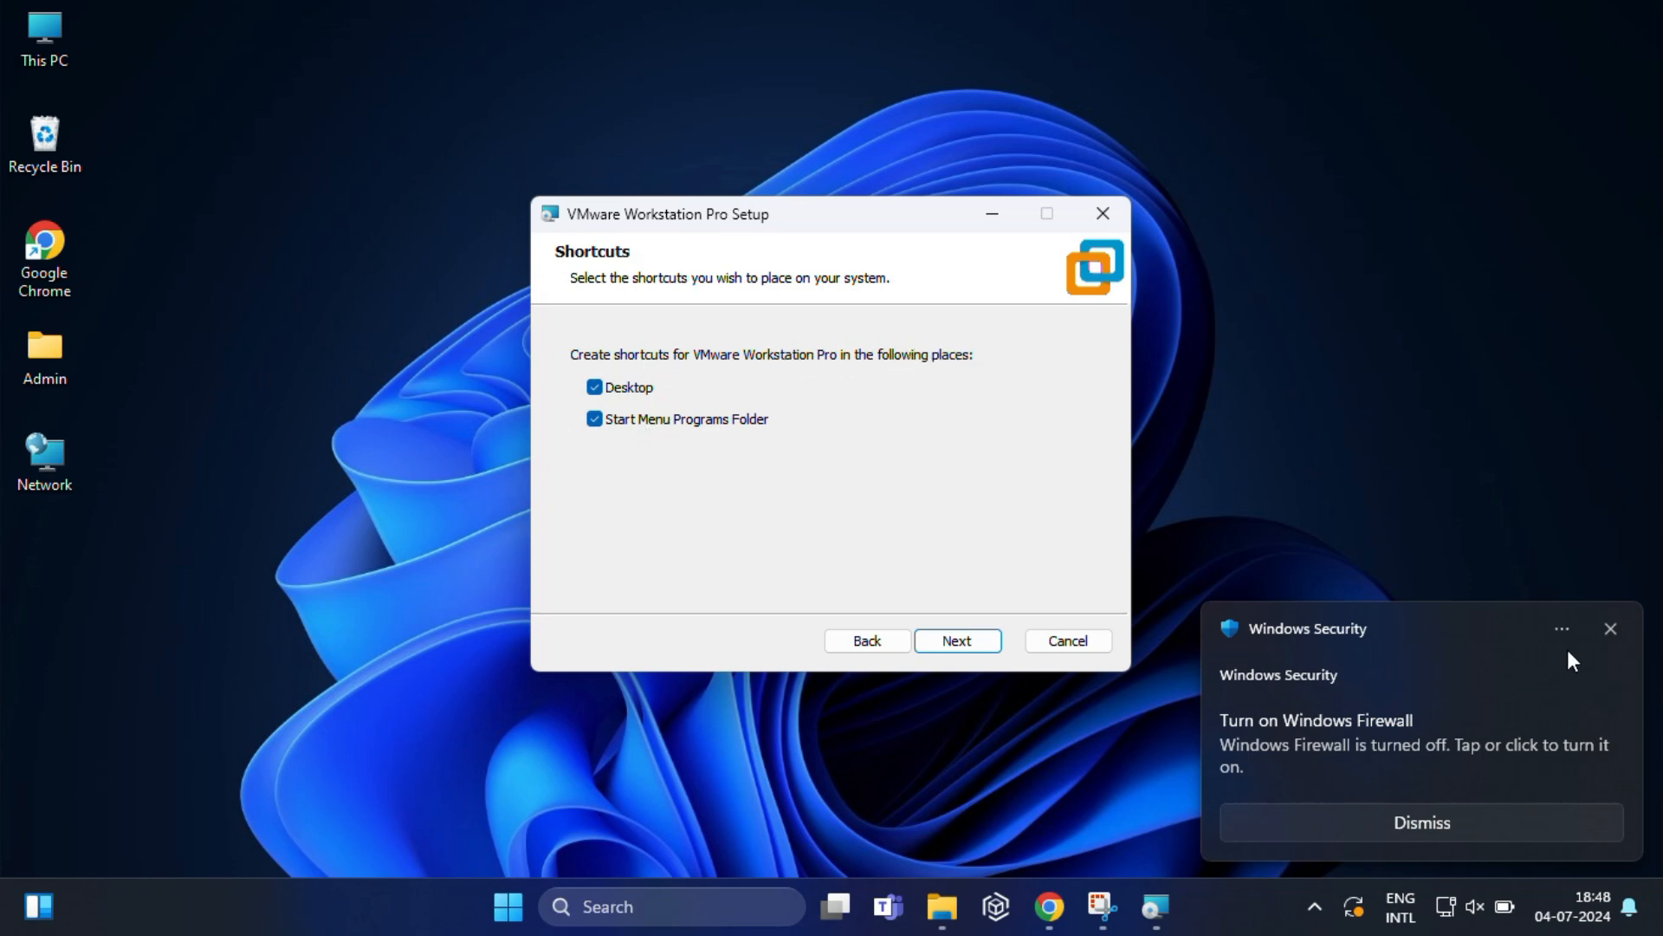
pyautogui.click(1612, 628)
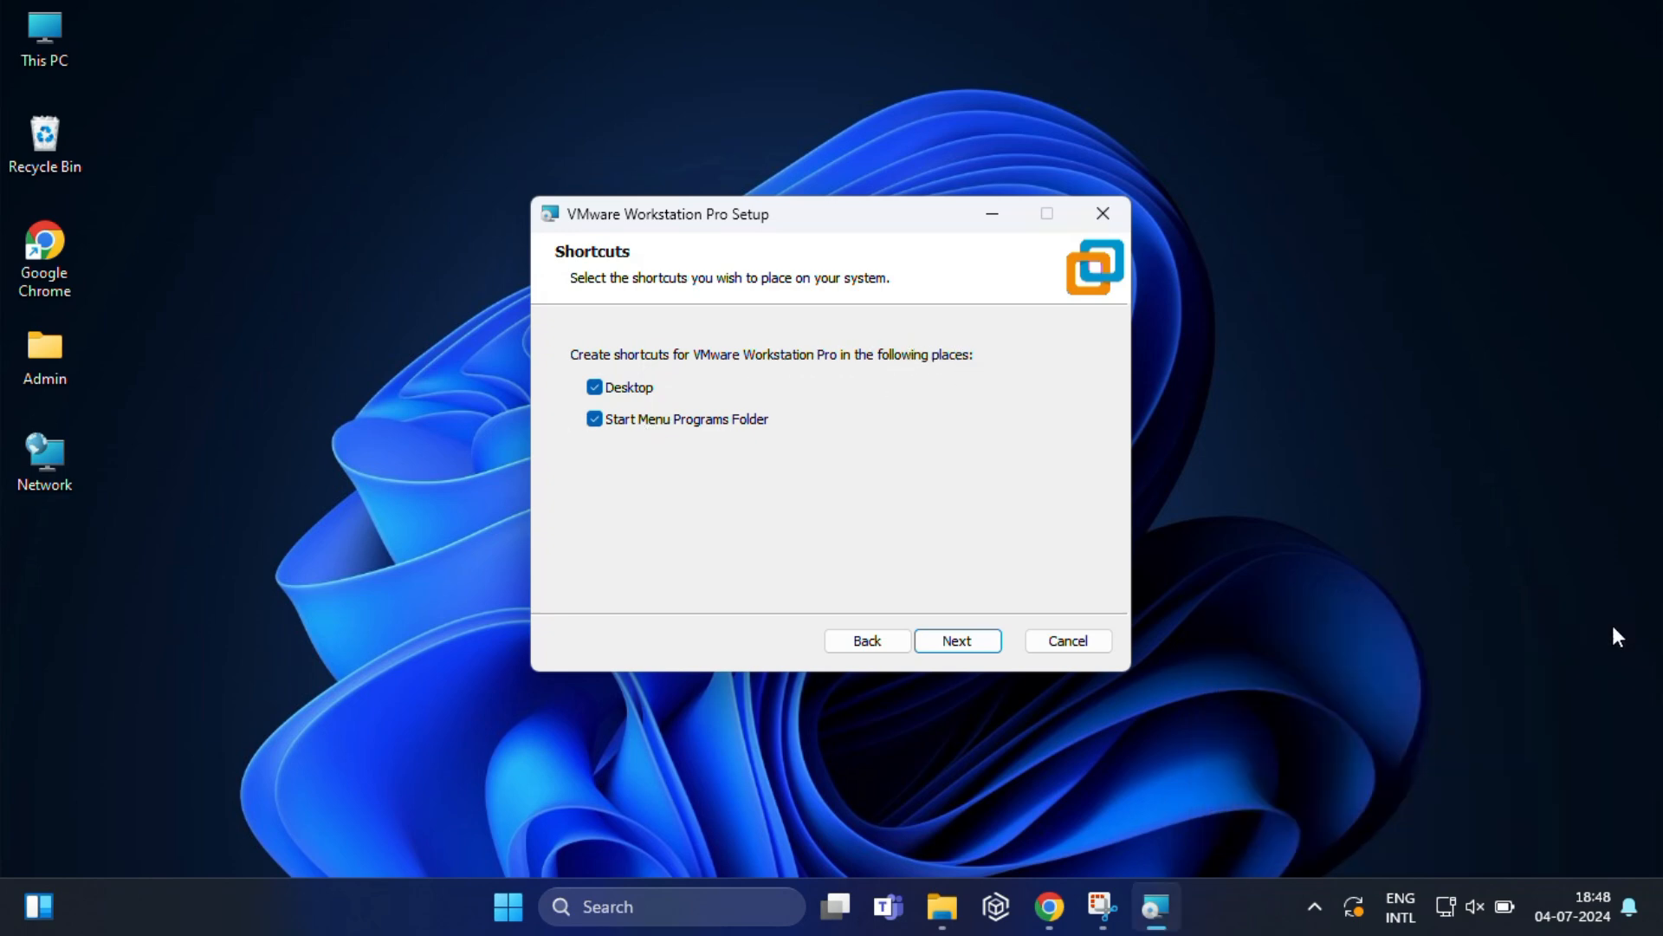
pyautogui.click(974, 642)
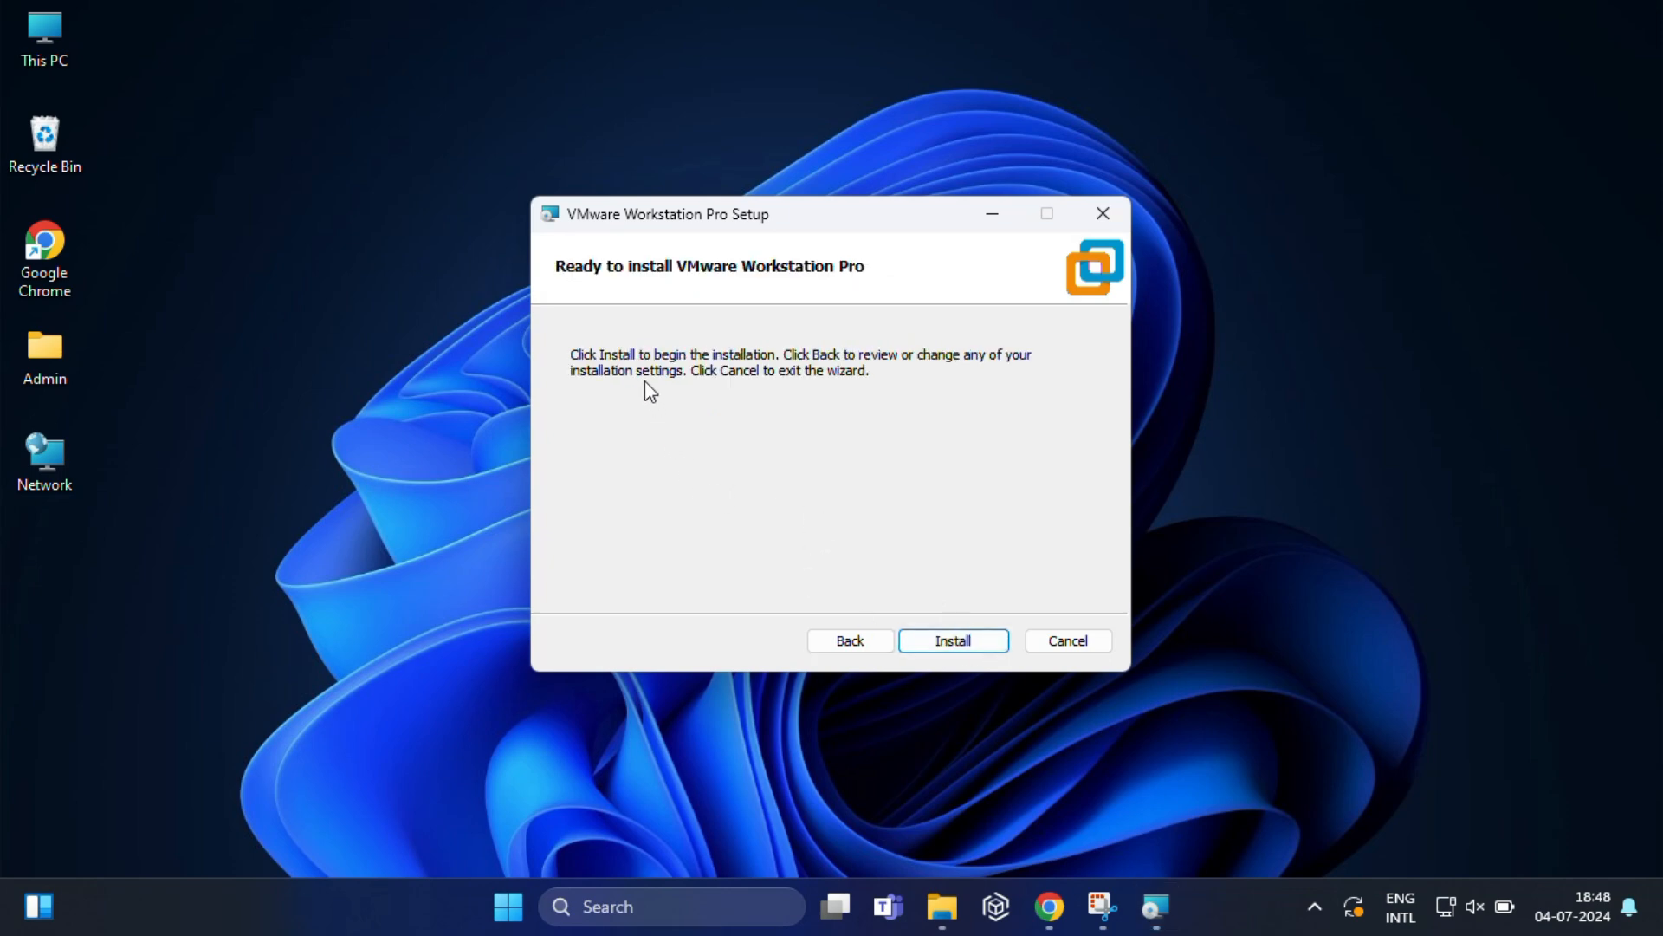
# Install Workstation Pro 17.5.2 and close the setup wizard once it completes
pyautogui.click(955, 641)
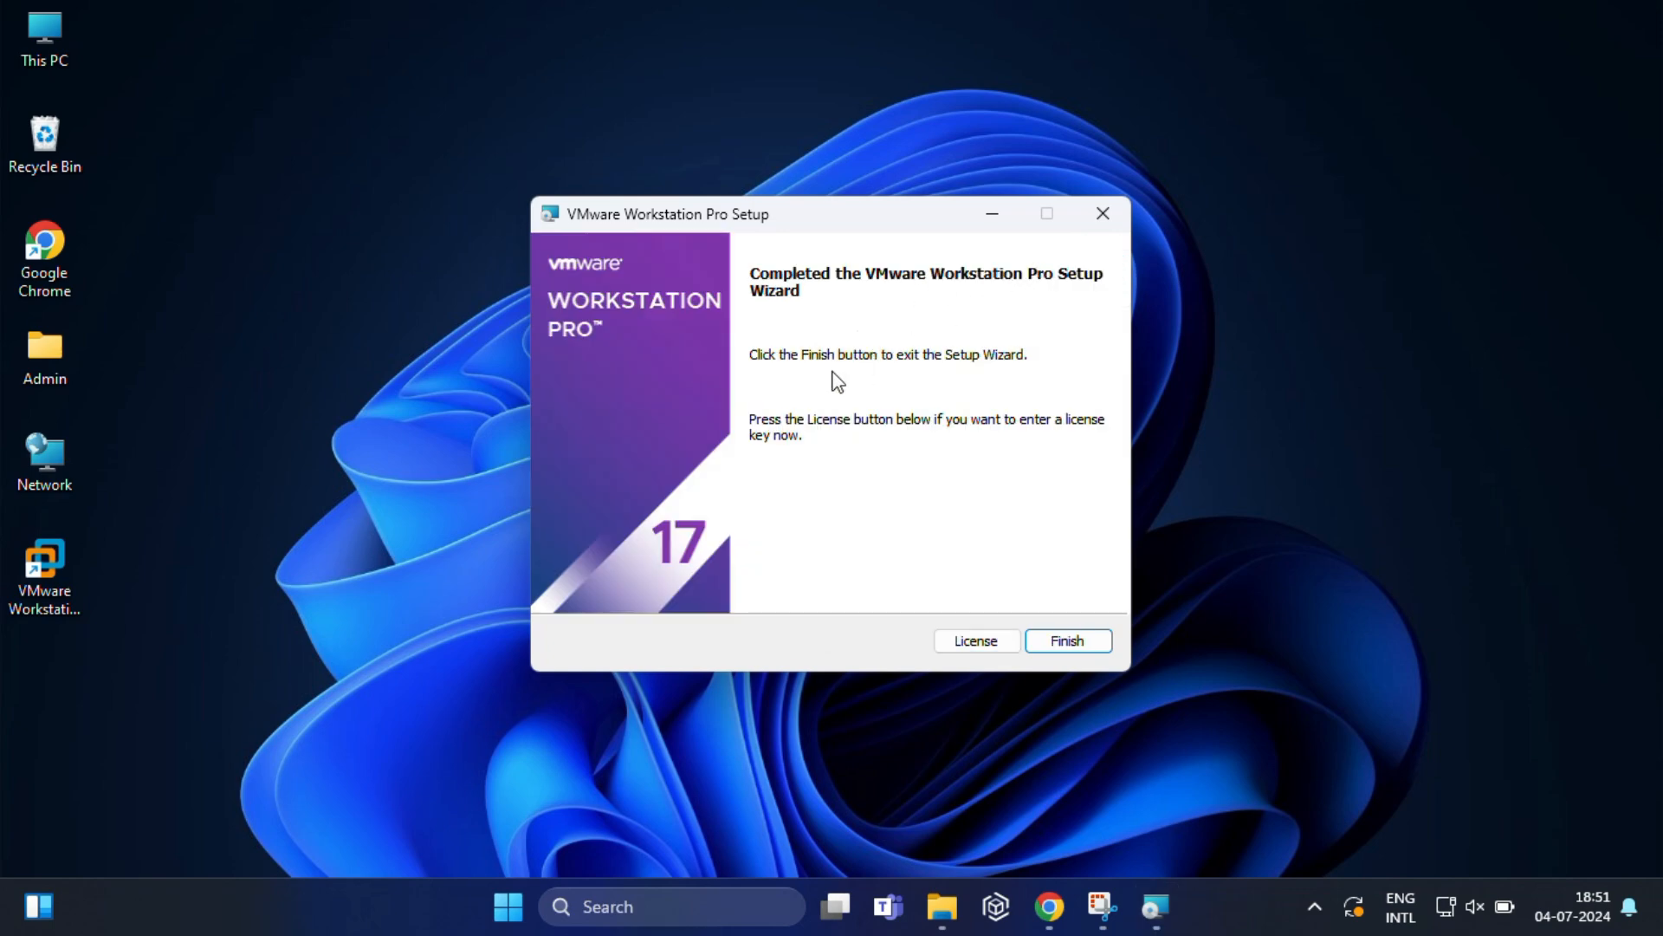
pyautogui.click(1071, 643)
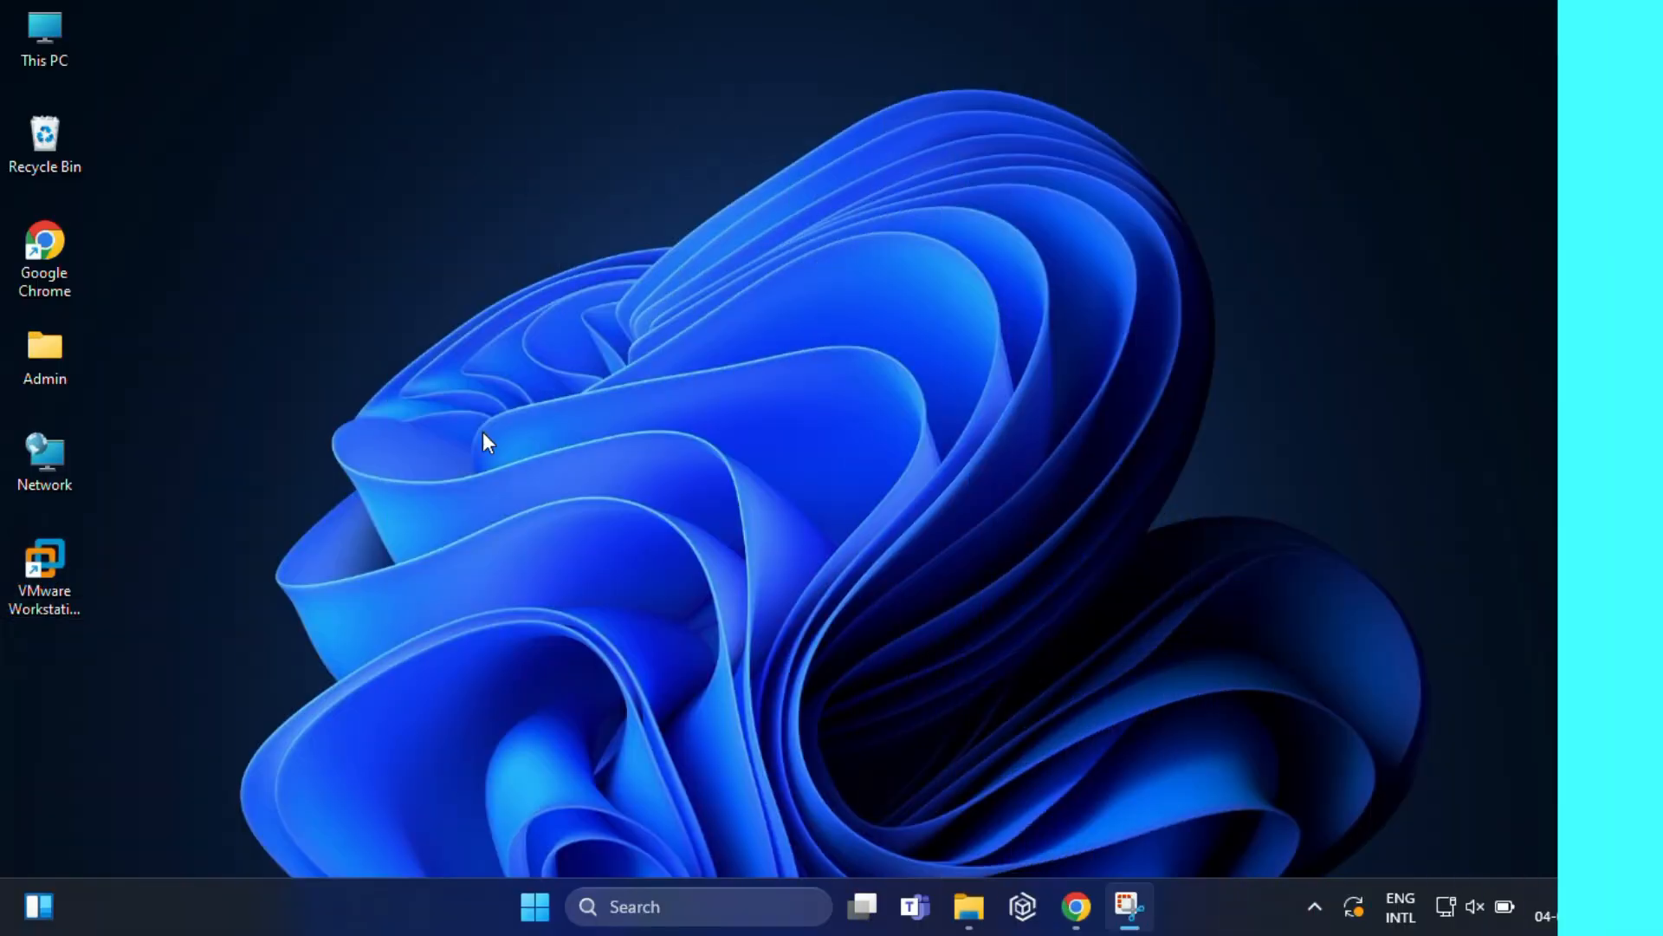
# Launch Workstation Pro from the desktop shortcut and choose 'Use VMware Workstation 17 for Personal Use'
pyautogui.click(38, 560)
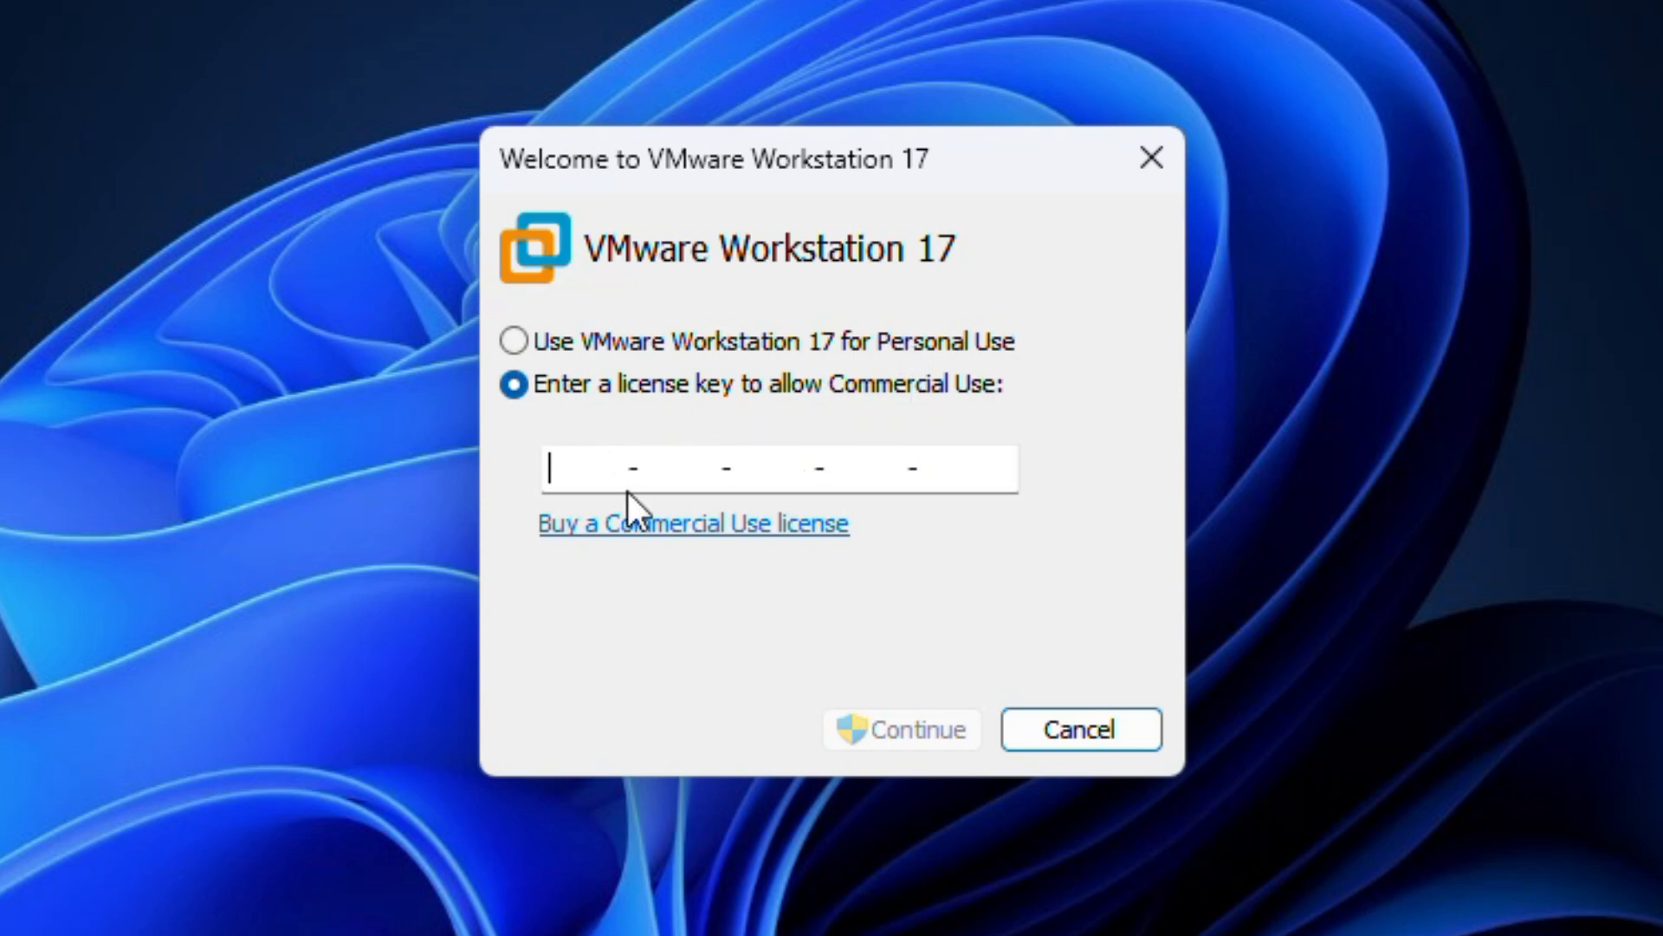
pyautogui.click(519, 343)
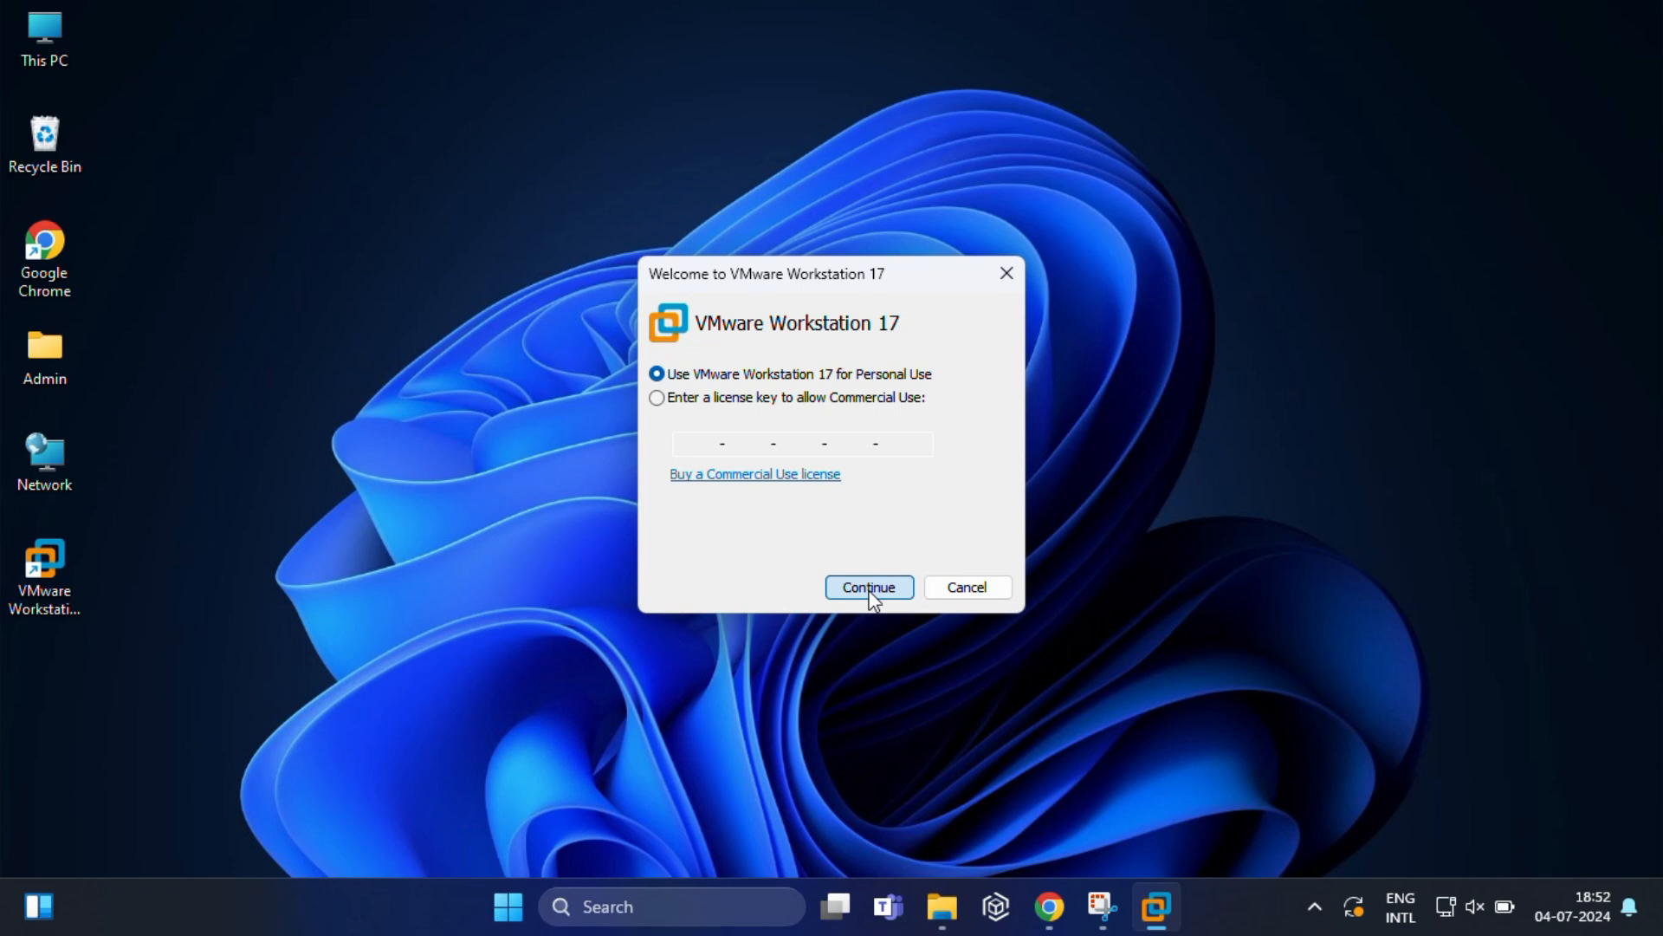
pyautogui.click(869, 589)
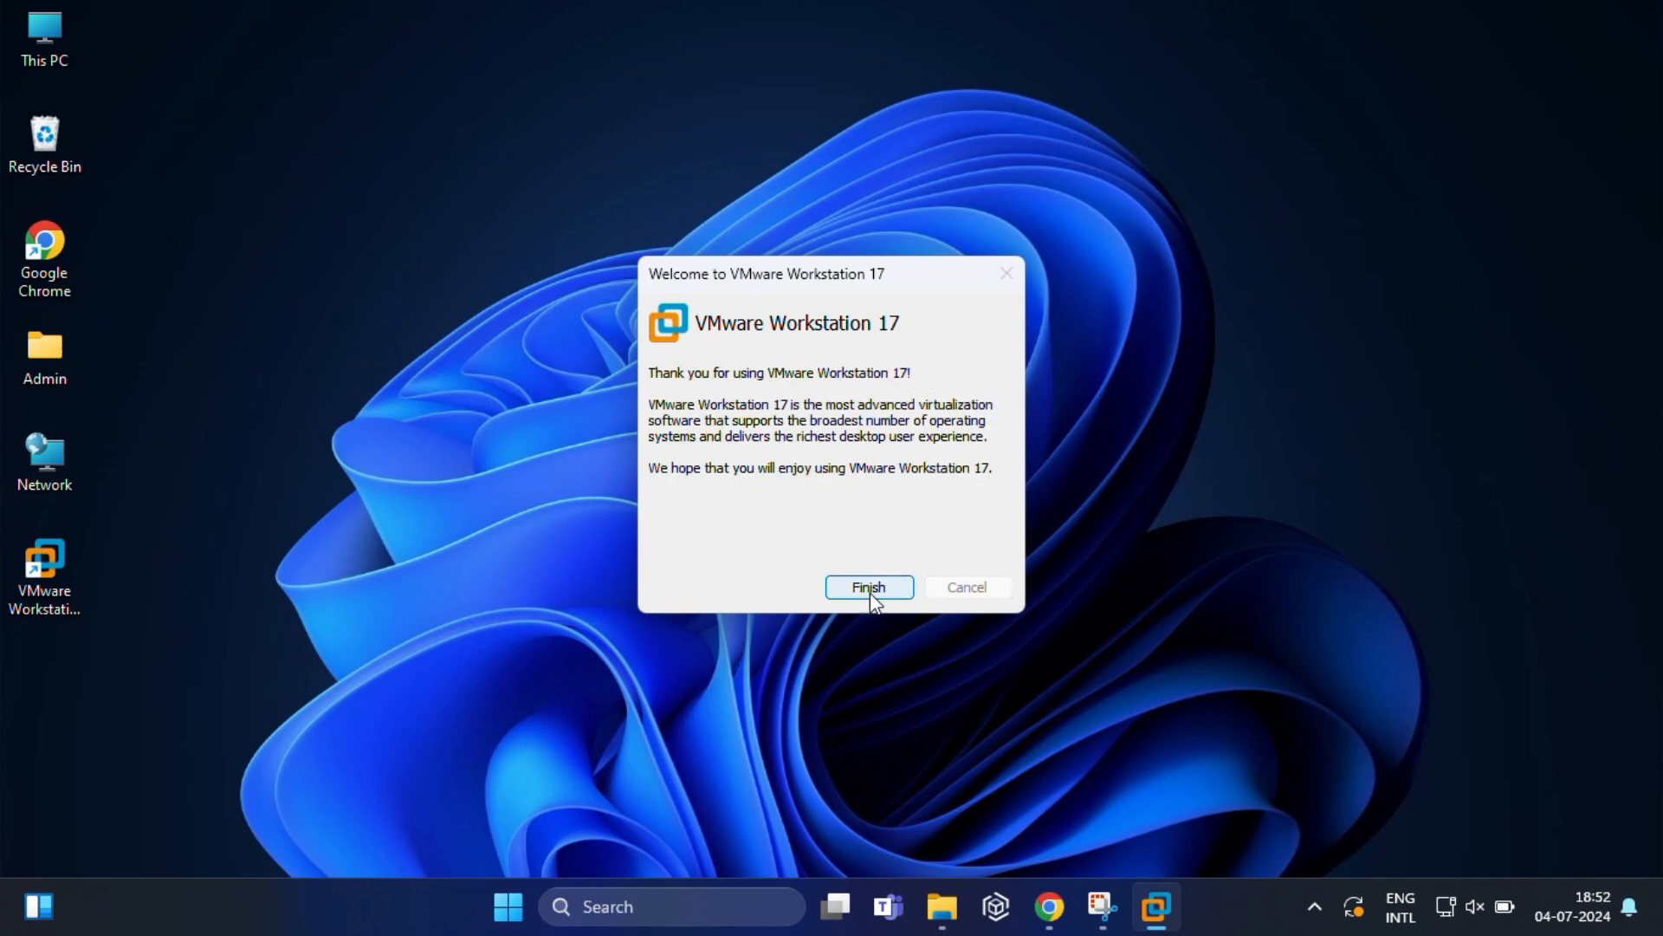
pyautogui.click(870, 587)
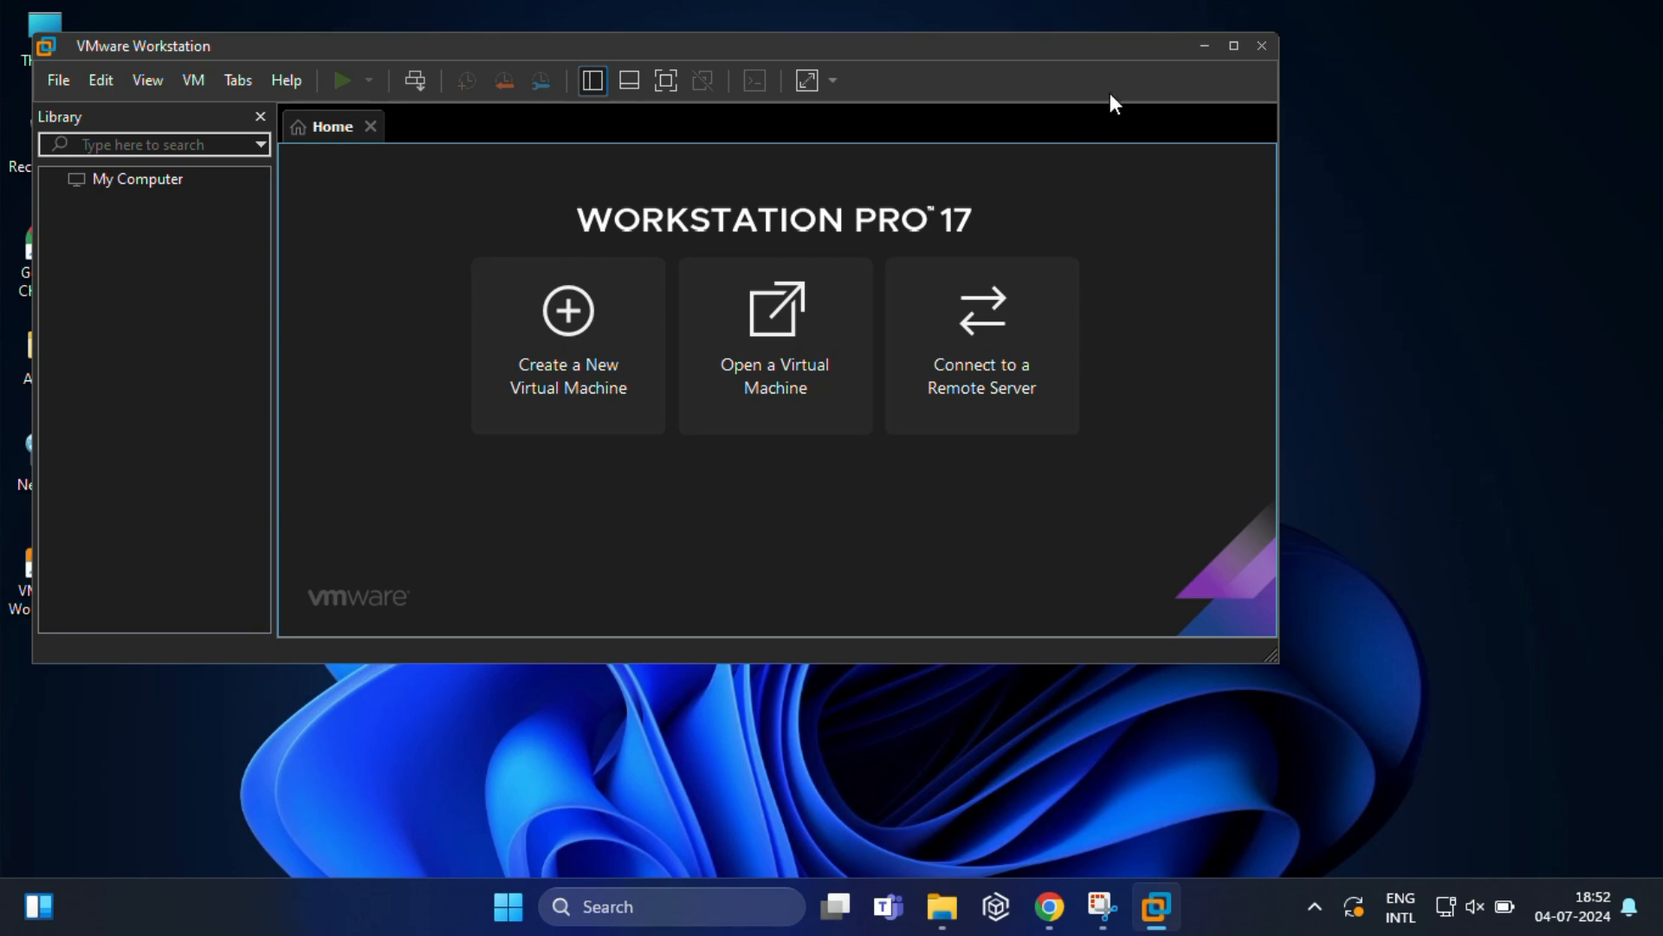
# Maximize Workstation, preview the New Virtual Machine Wizard's Typical path, then cancel it
pyautogui.click(1233, 45)
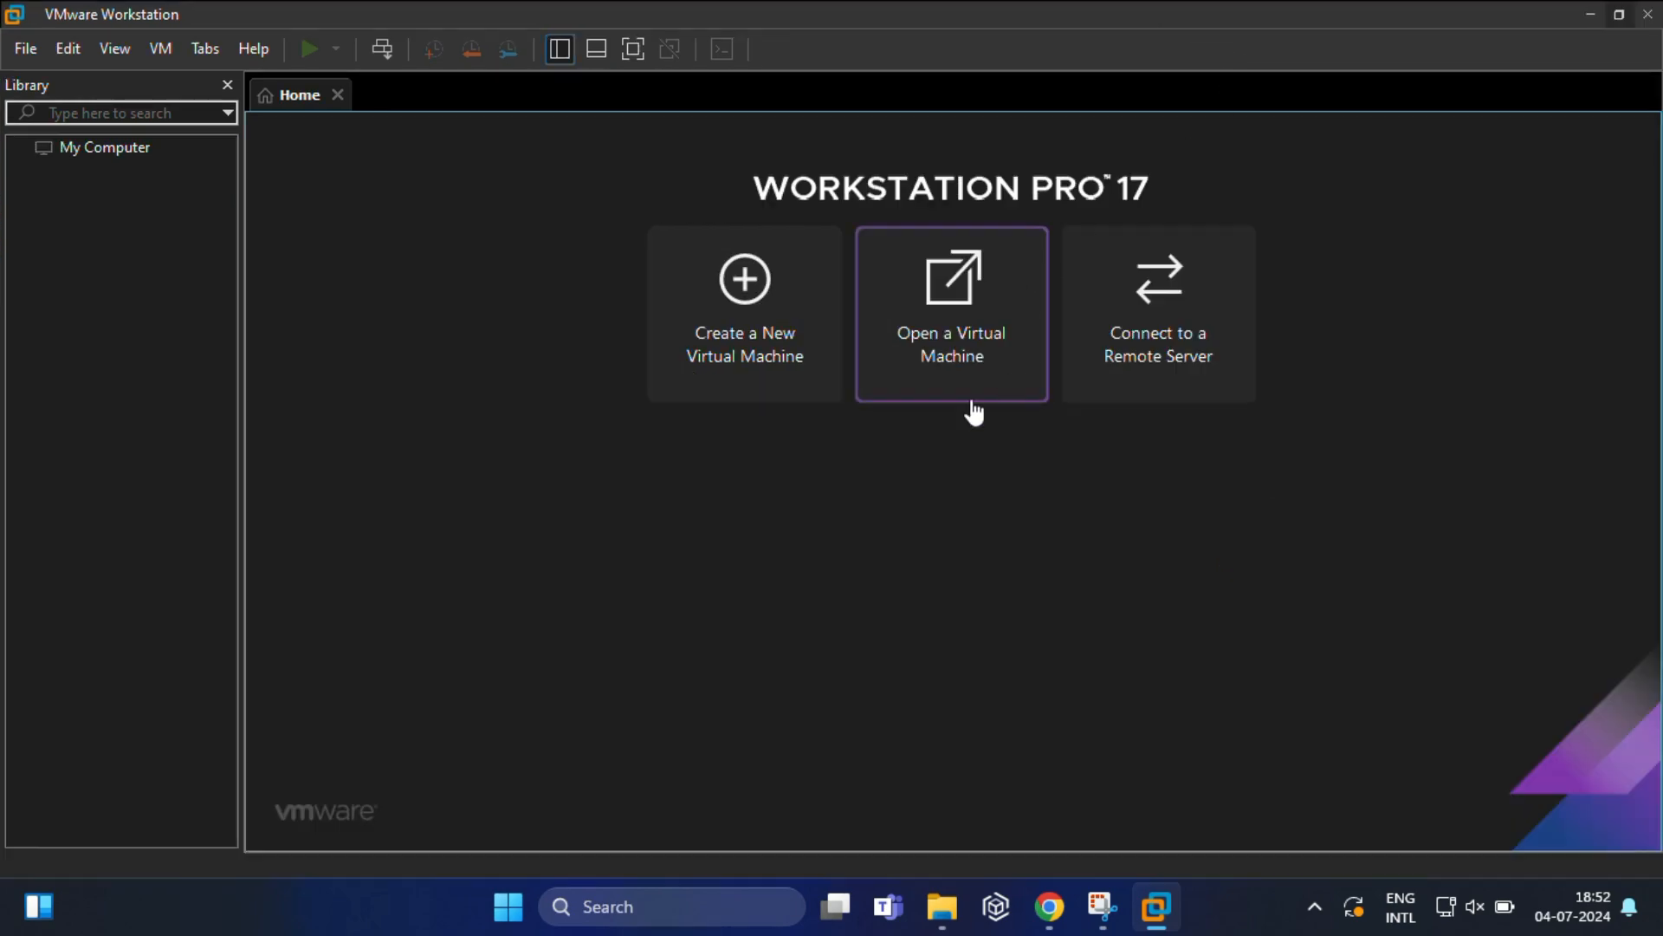
pyautogui.click(733, 315)
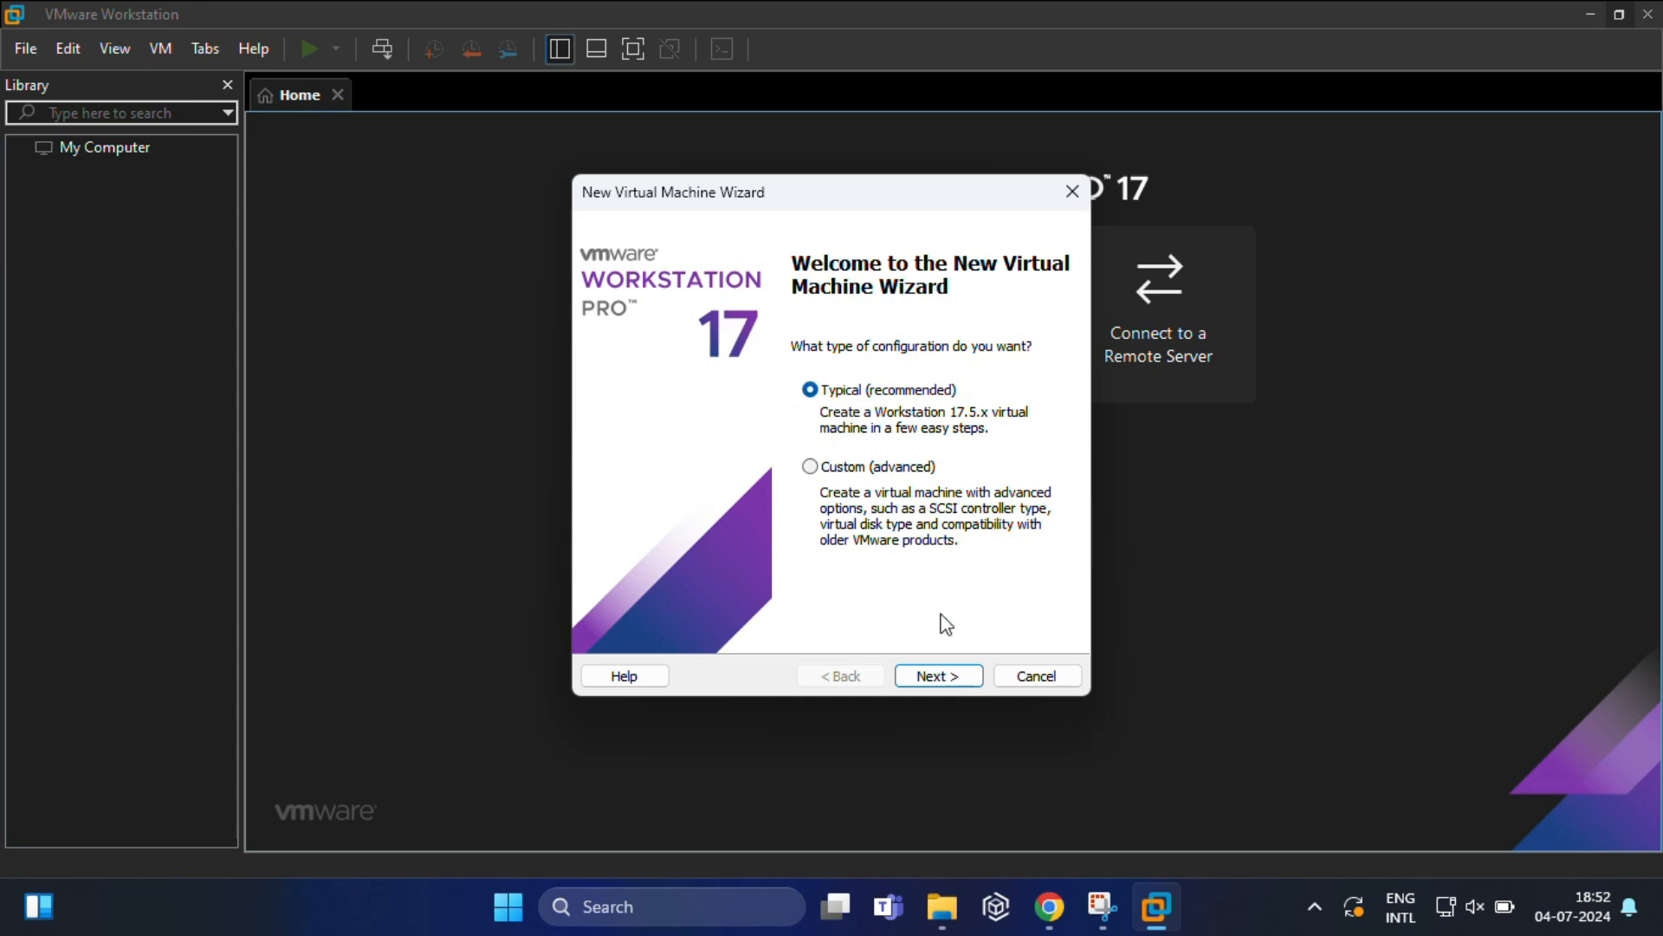
pyautogui.click(939, 677)
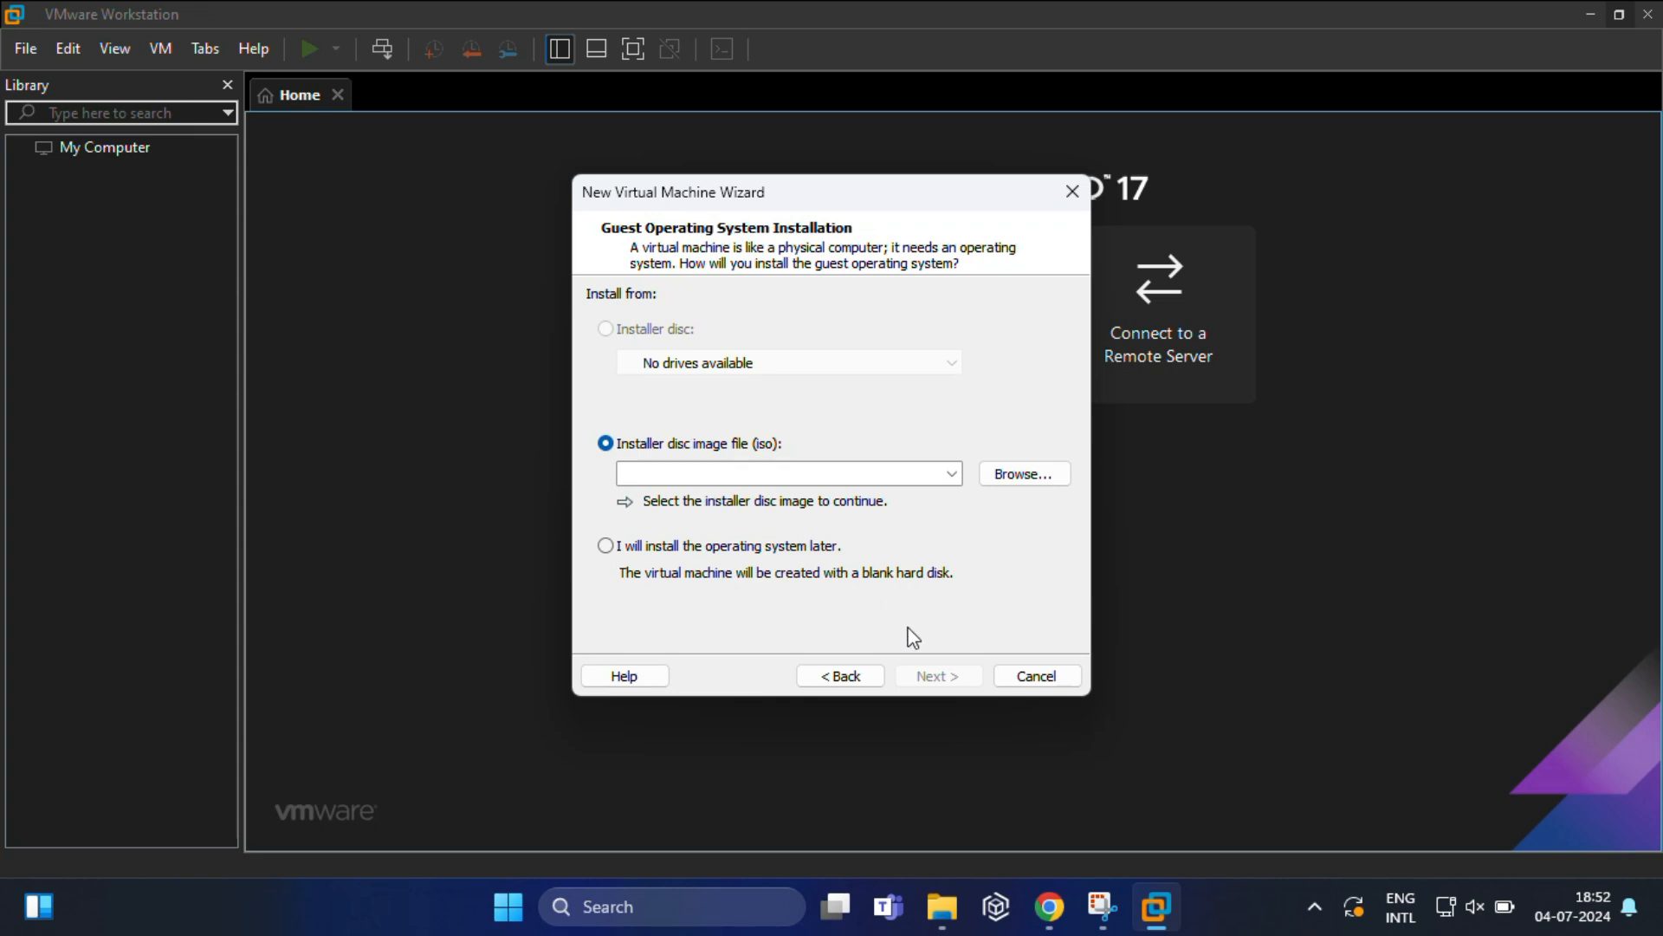
pyautogui.click(1062, 676)
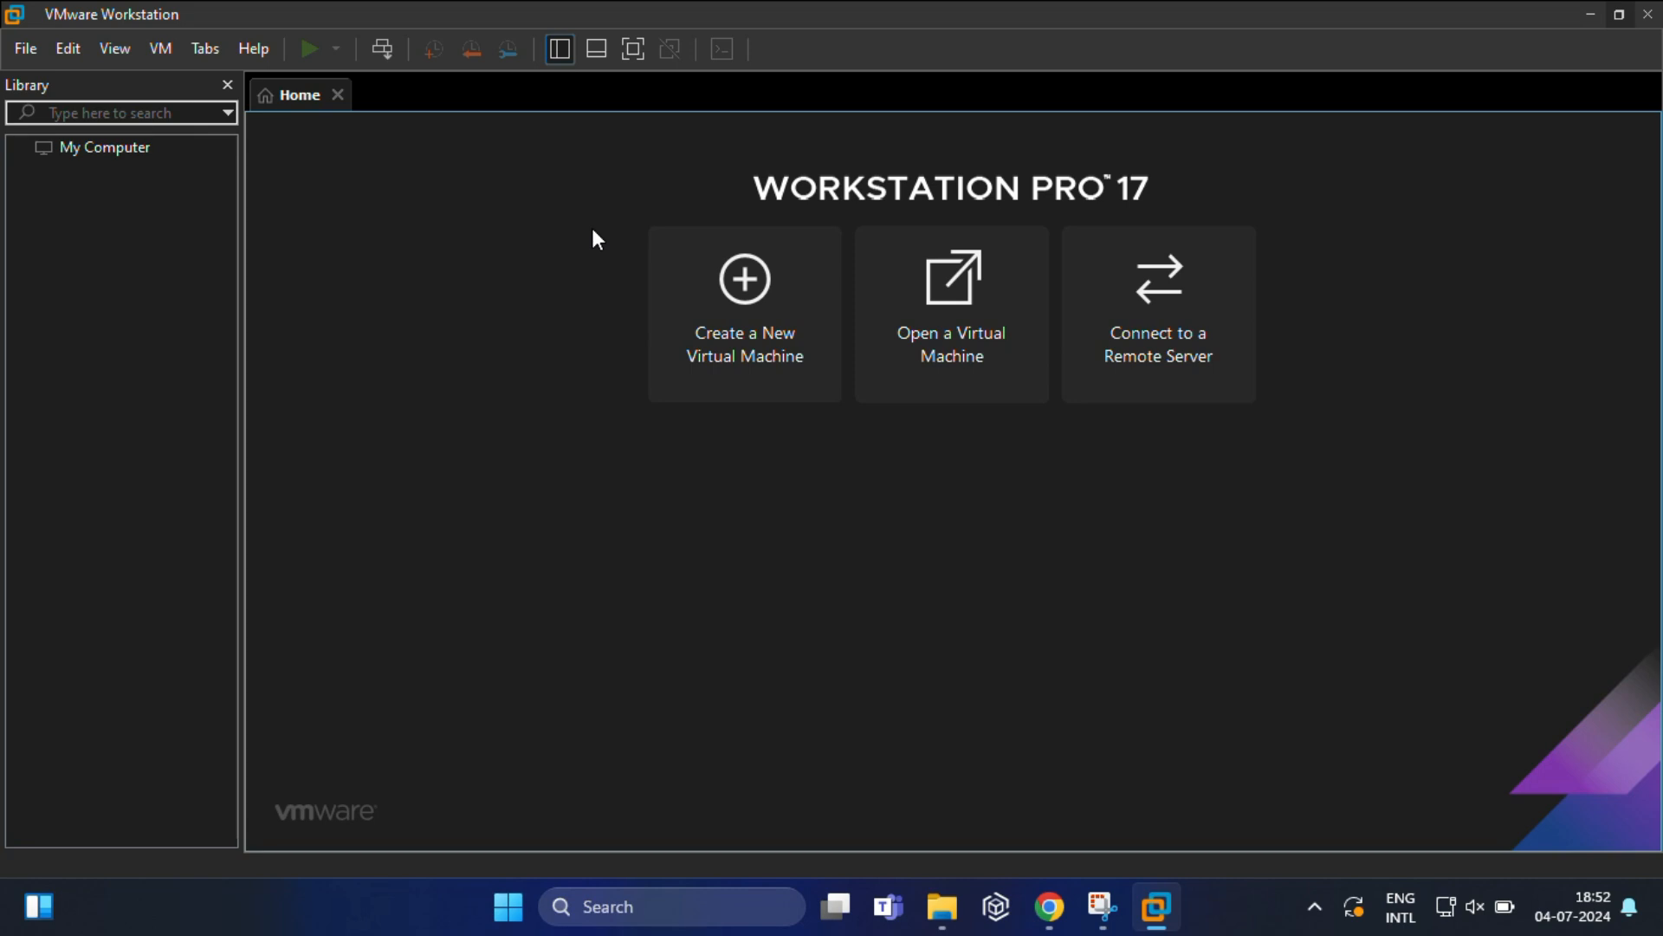
pyautogui.moveTo(1624, 12)
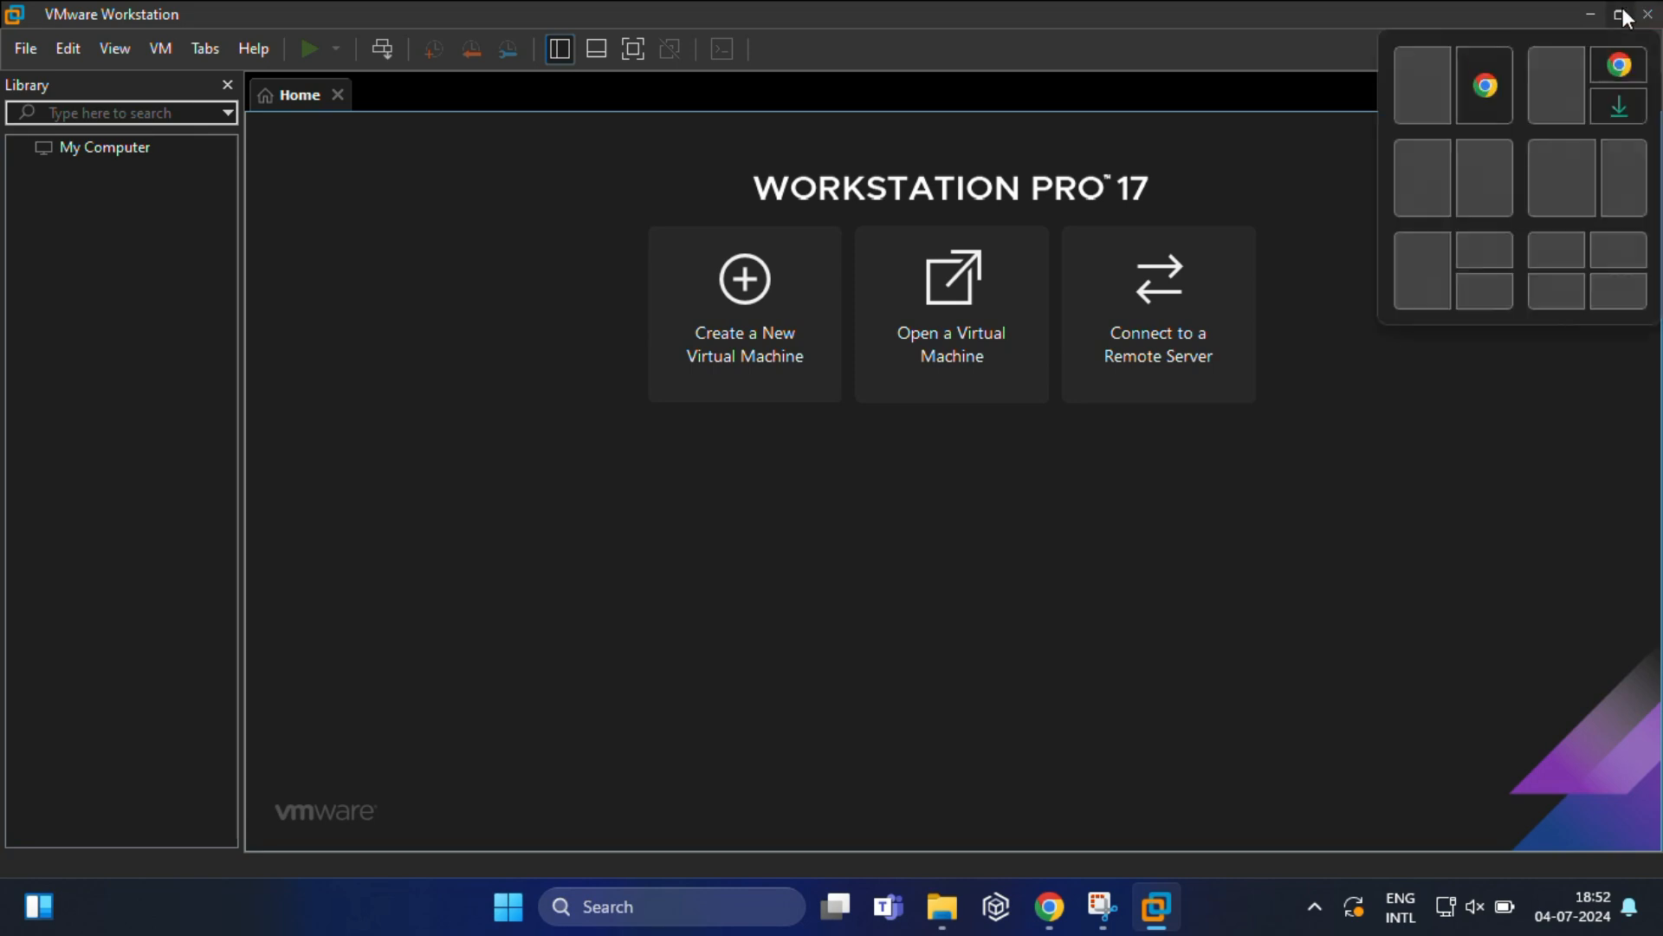